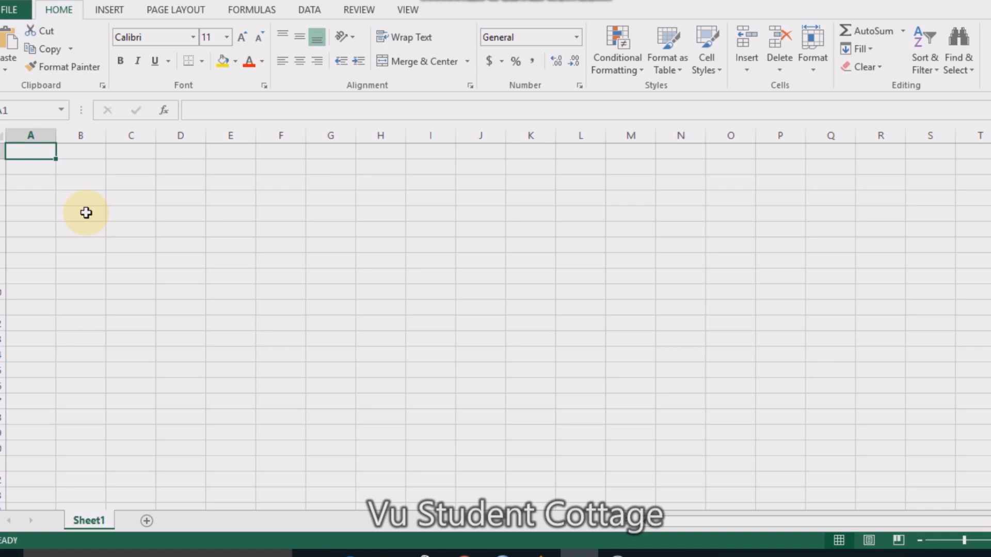
Begin a formula in cell A1 of Sheet1 with the NORMINV function.
left_click(27, 153)
type("=")
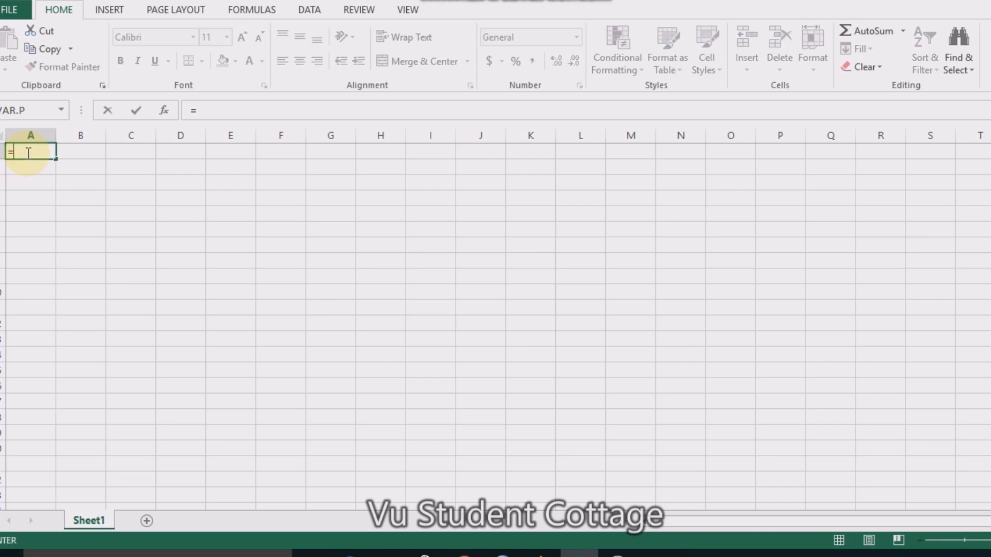
type("nor")
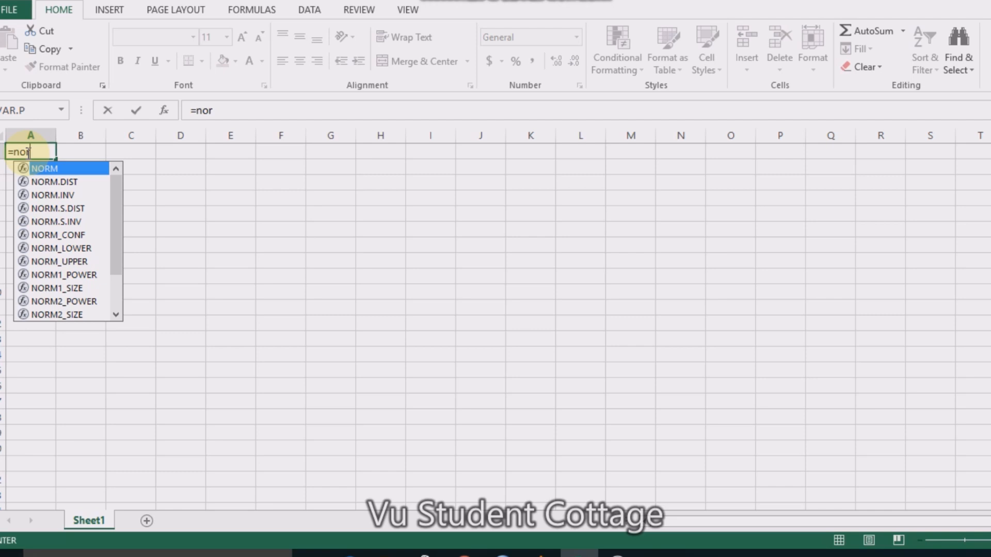
key("Escape")
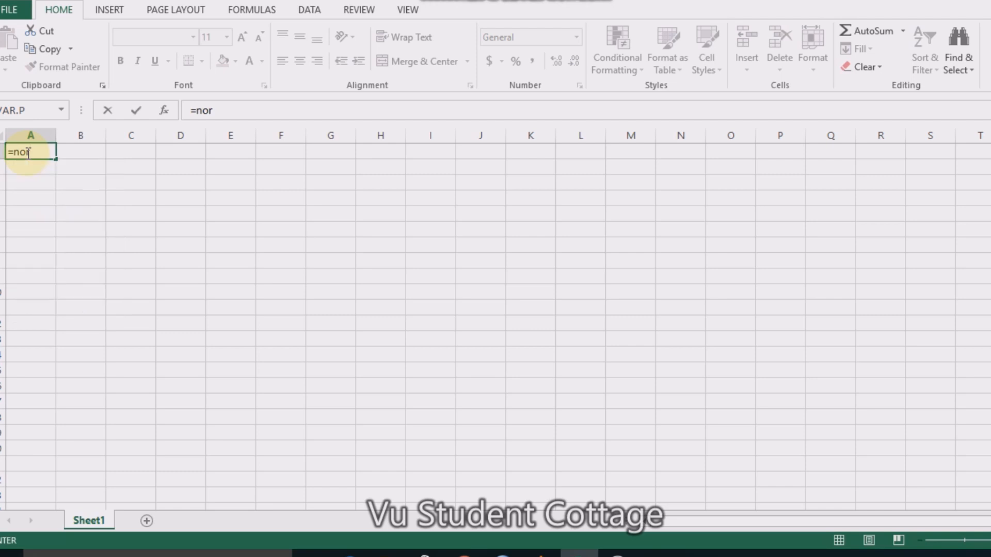
type(",")
key("BackSpace")
type("mi")
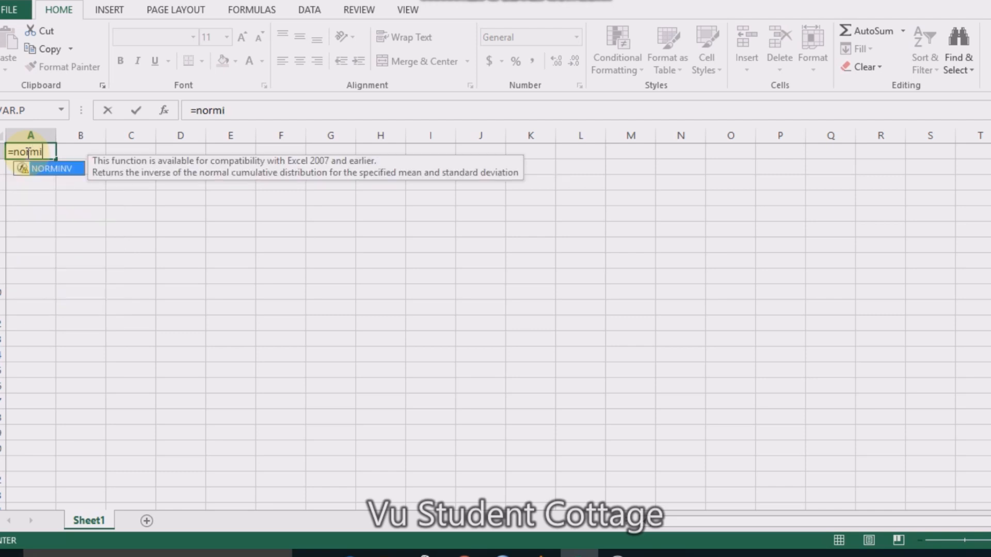
double_click(42, 169)
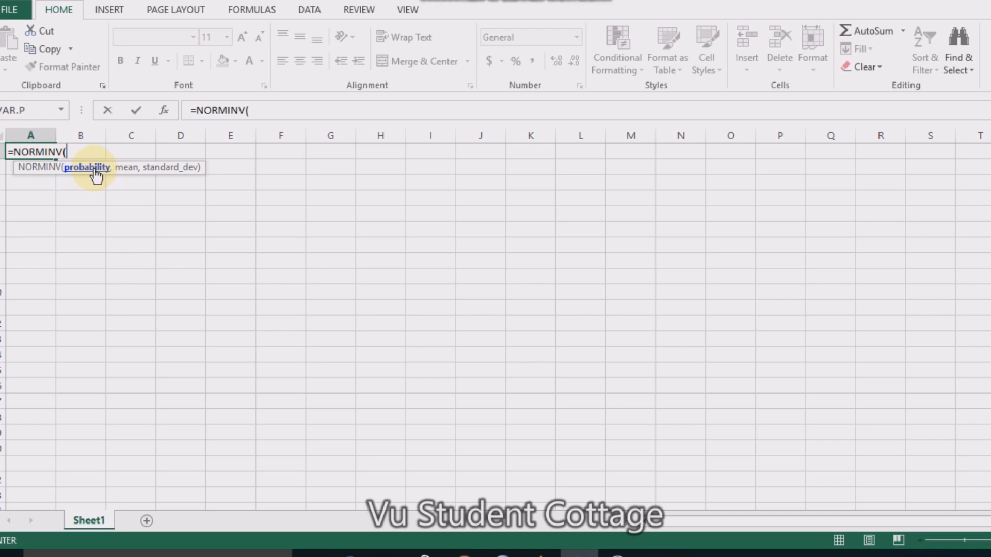
Complete the NORMINV formula with RAND() as probability, mean 4 and standard deviation 0.5, and fill it down through A20.
type("r")
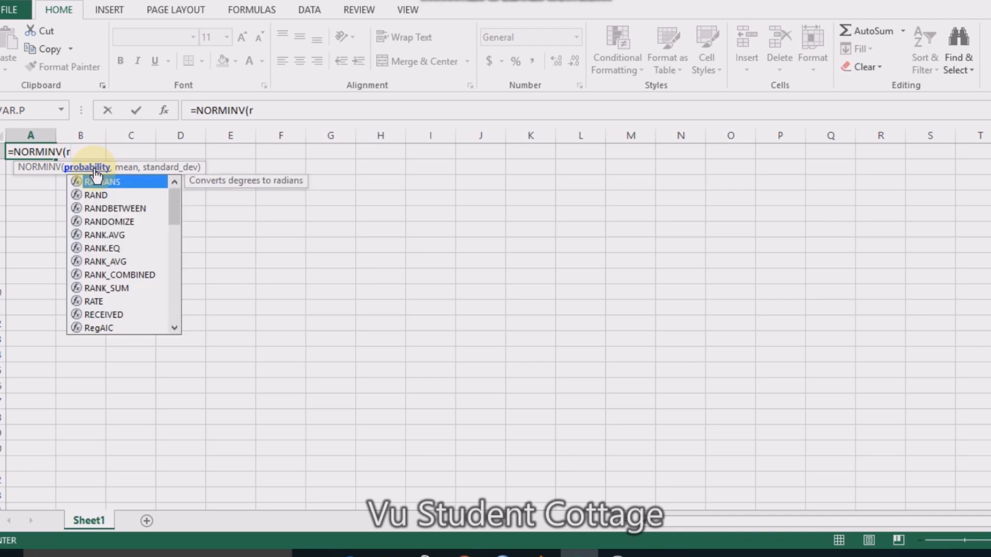
left_click(108, 195)
double_click(109, 194)
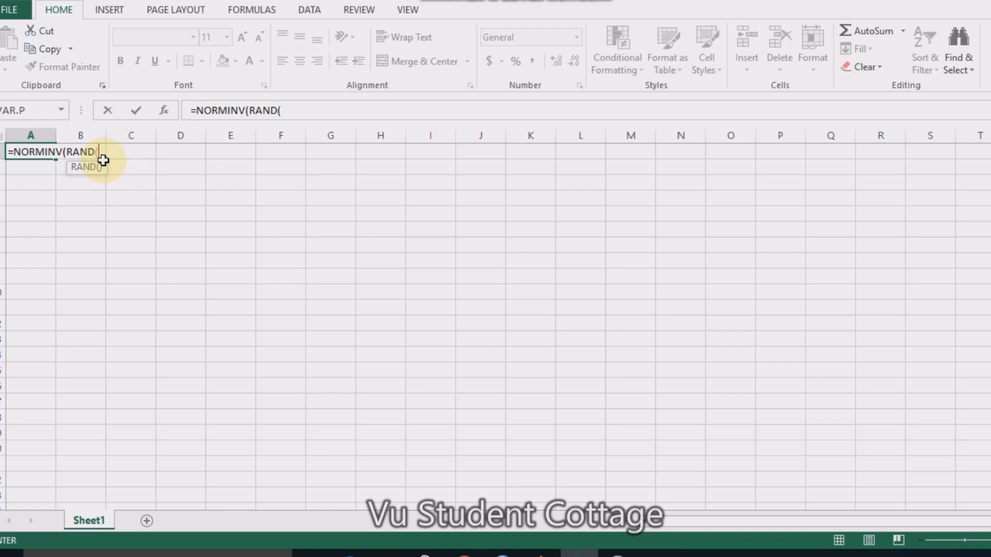
type("),")
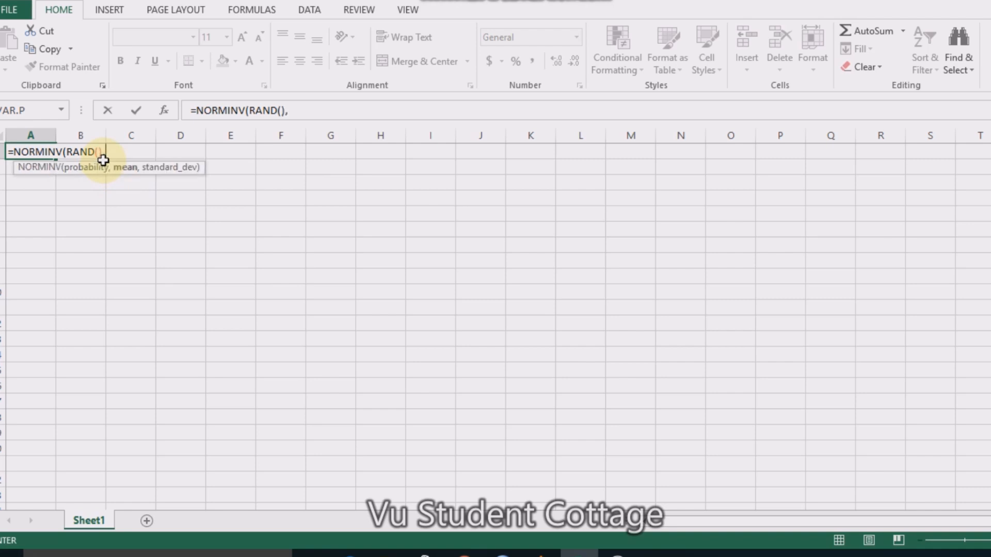
type("4,0.5")
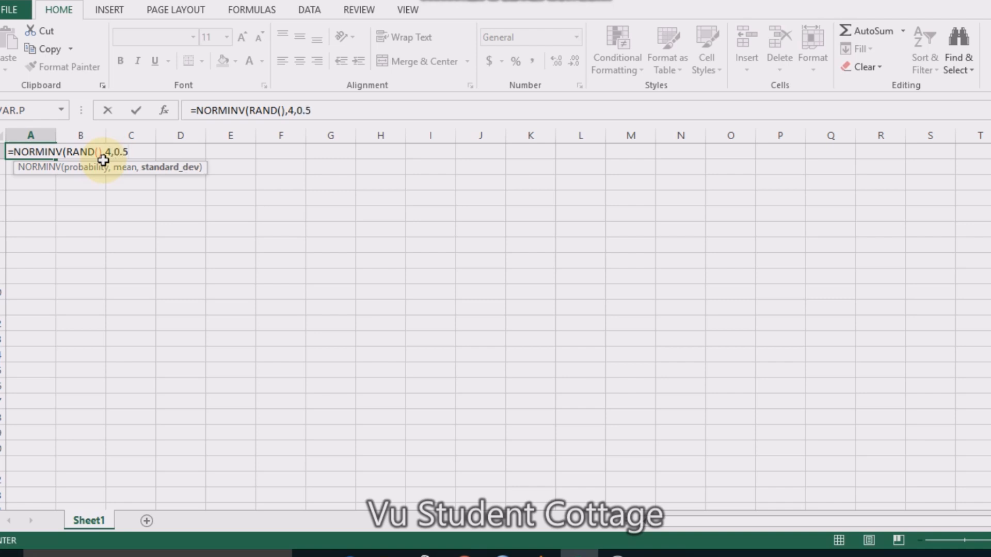
type(")")
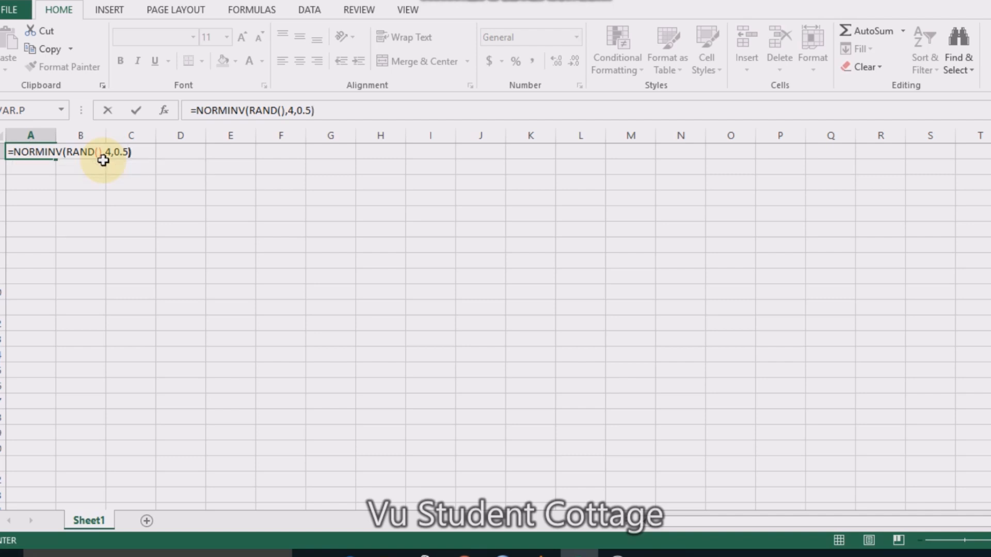
key("Return")
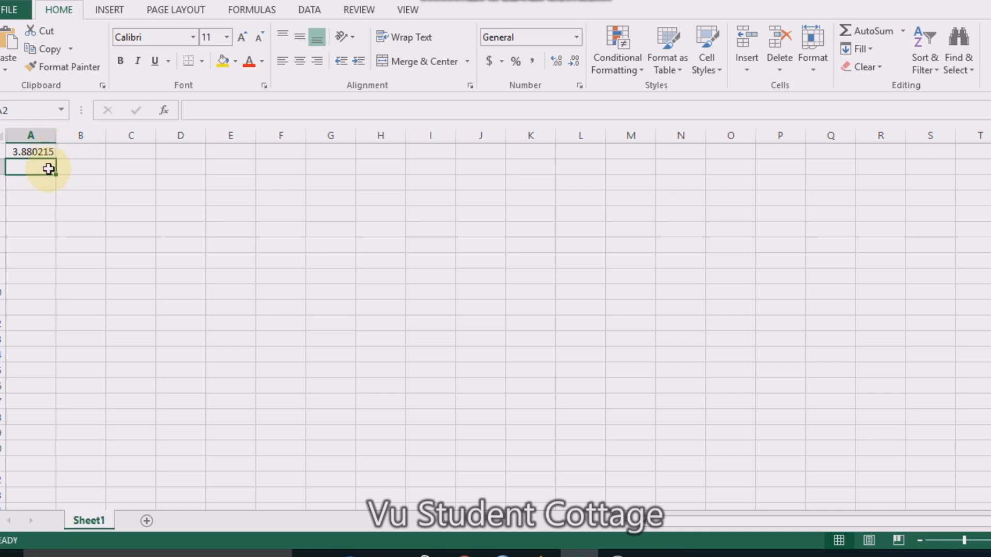
left_click(50, 152)
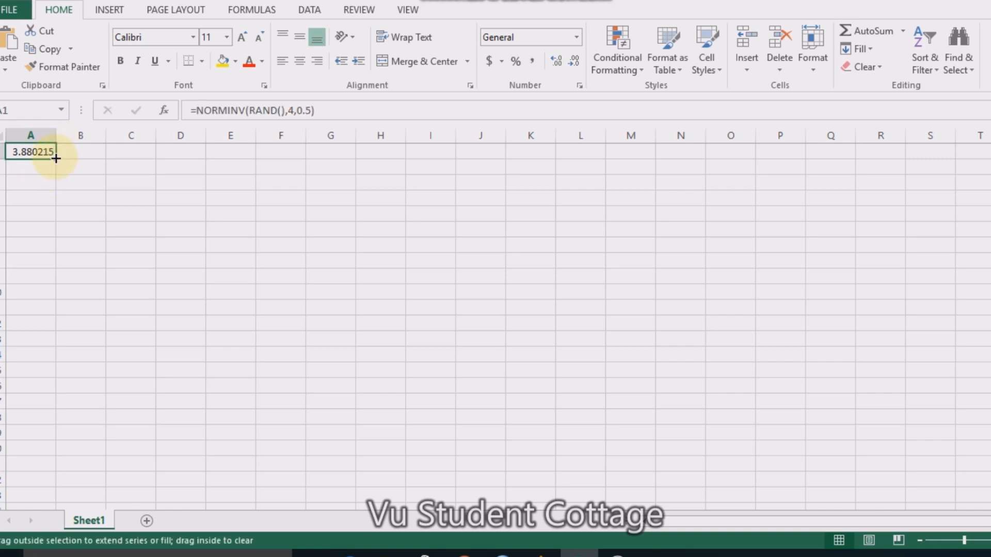
left_click_drag(56, 158, 45, 454)
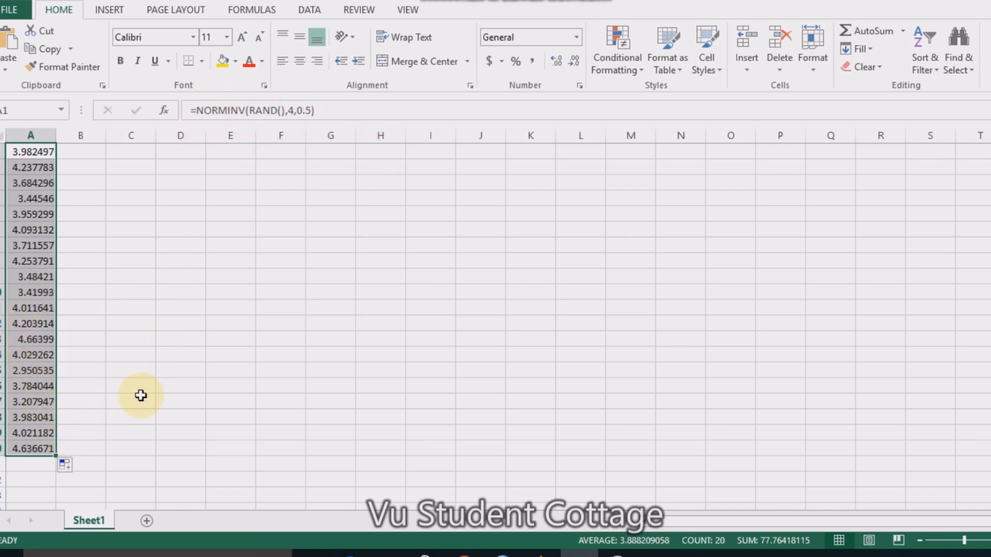
Add a second worksheet and fill cells A1 through A20 with the formula =RAND().
left_click(147, 521)
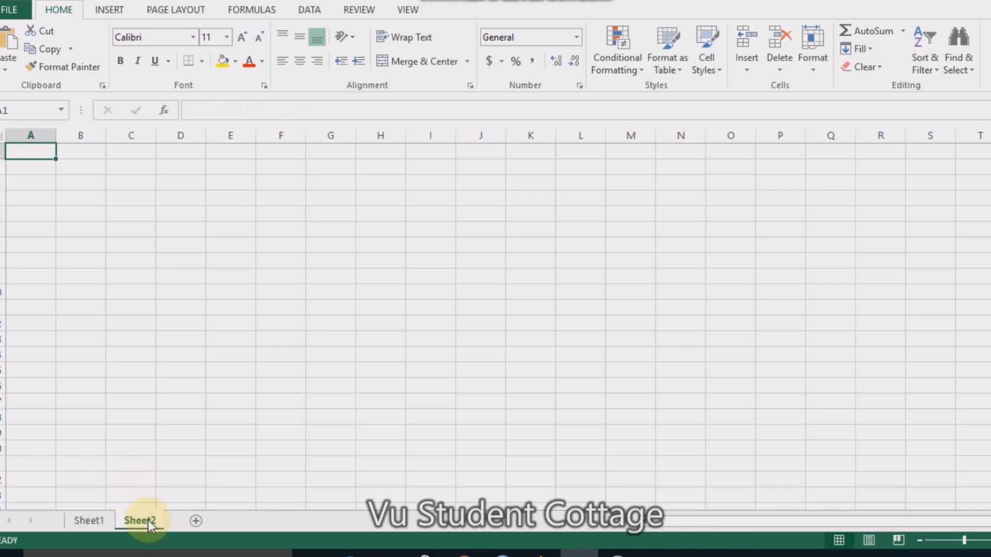
double_click(46, 156)
type("=ra")
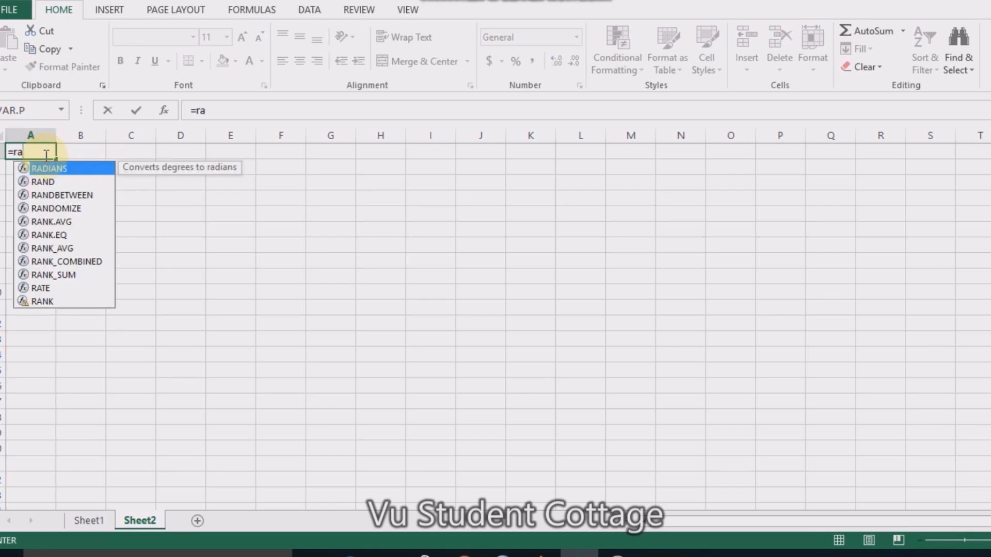
double_click(53, 180)
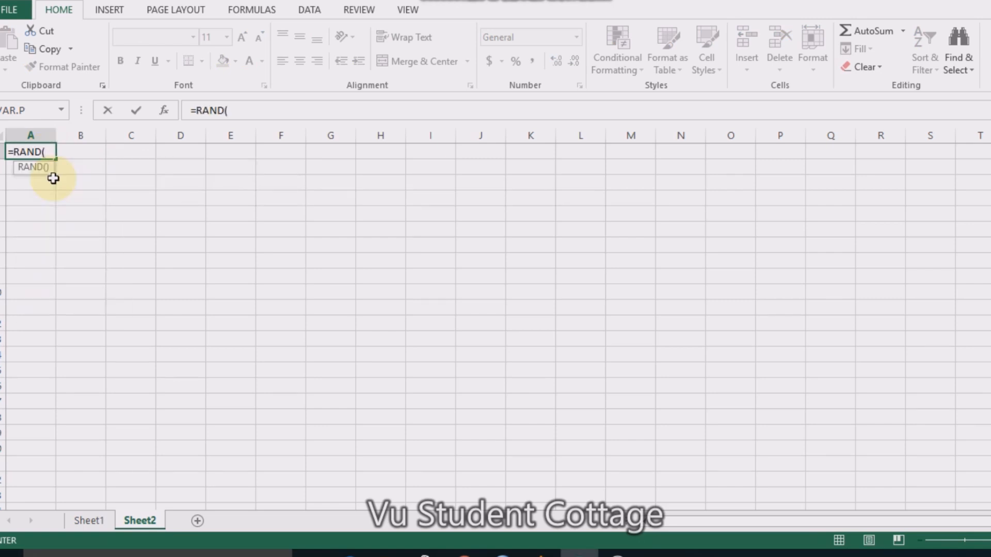
type(")")
key("Return")
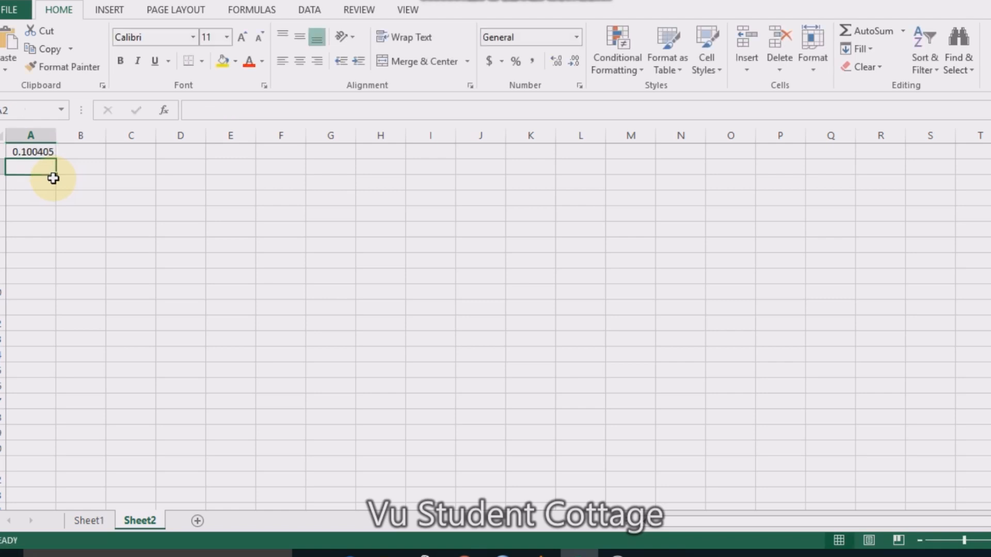
left_click(47, 150)
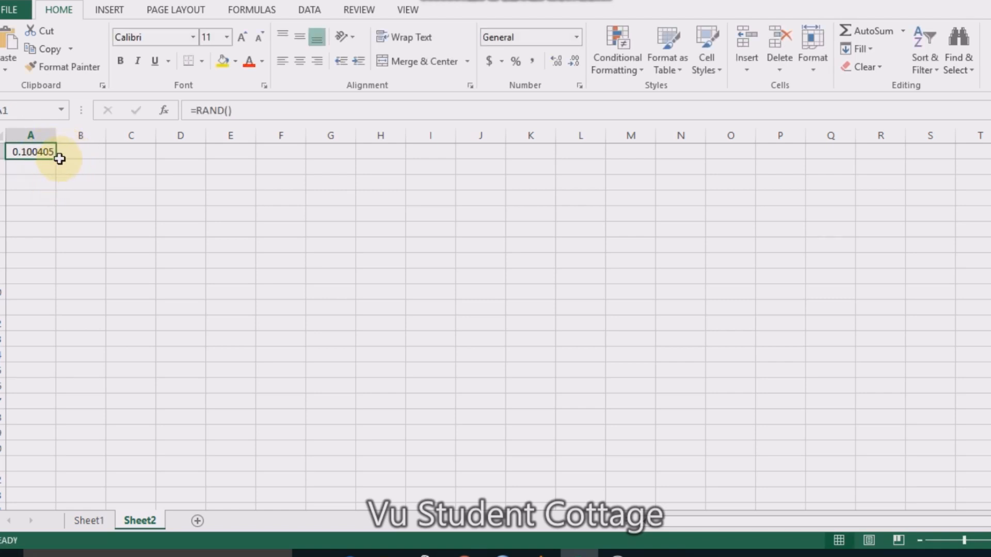
left_click_drag(55, 155, 44, 457)
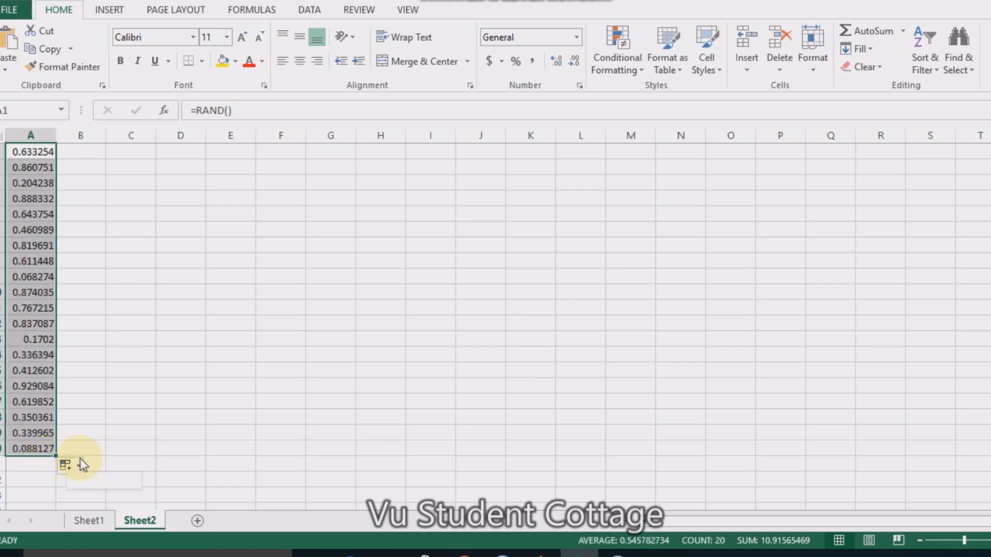
Add a third worksheet and start the Random Number Generation tool from the data analysis tools.
left_click(197, 520)
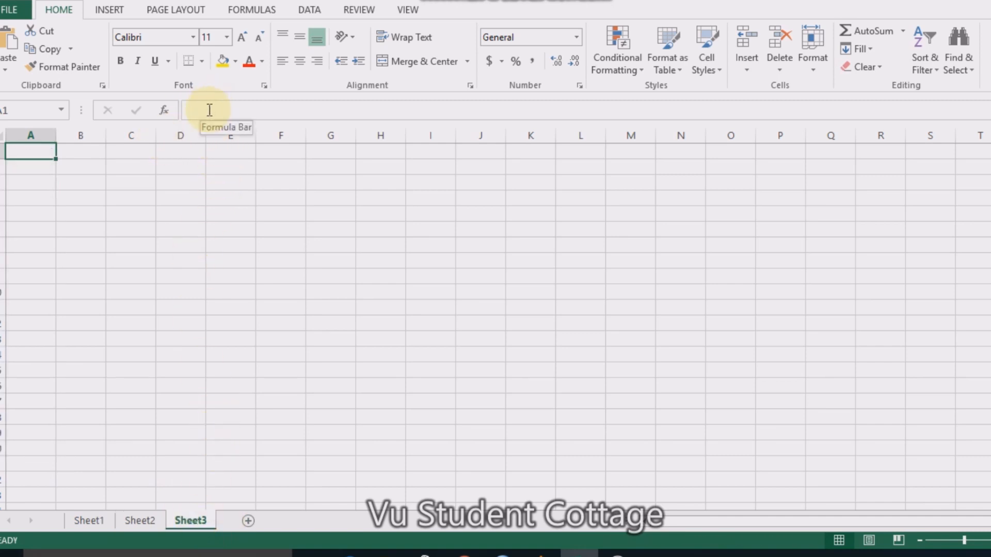
type("=")
key("BackSpace")
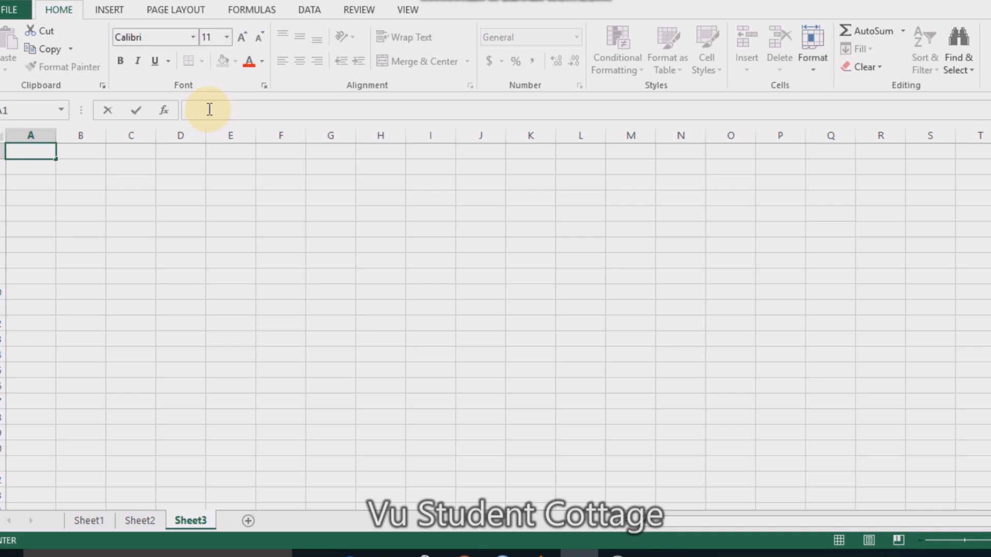
left_click(317, 10)
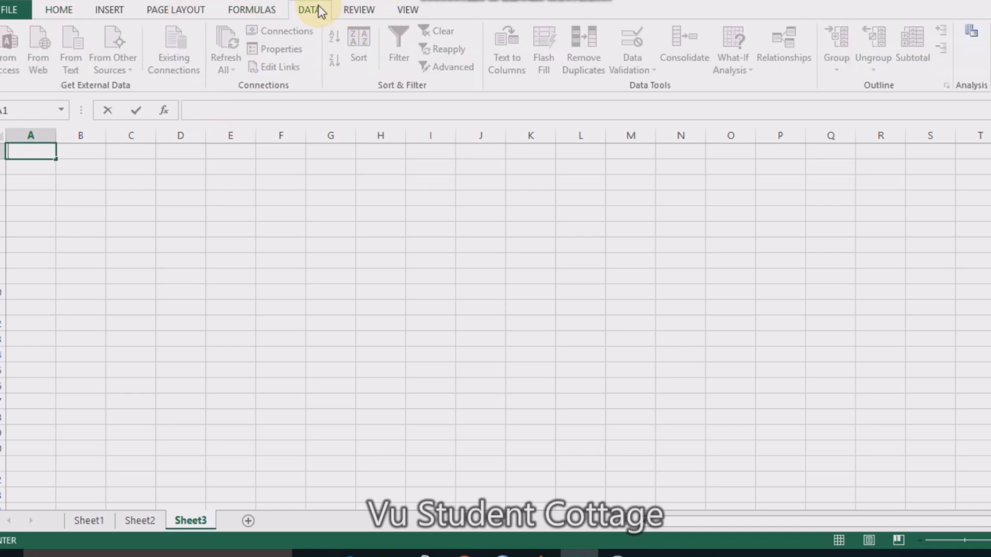
left_click(973, 35)
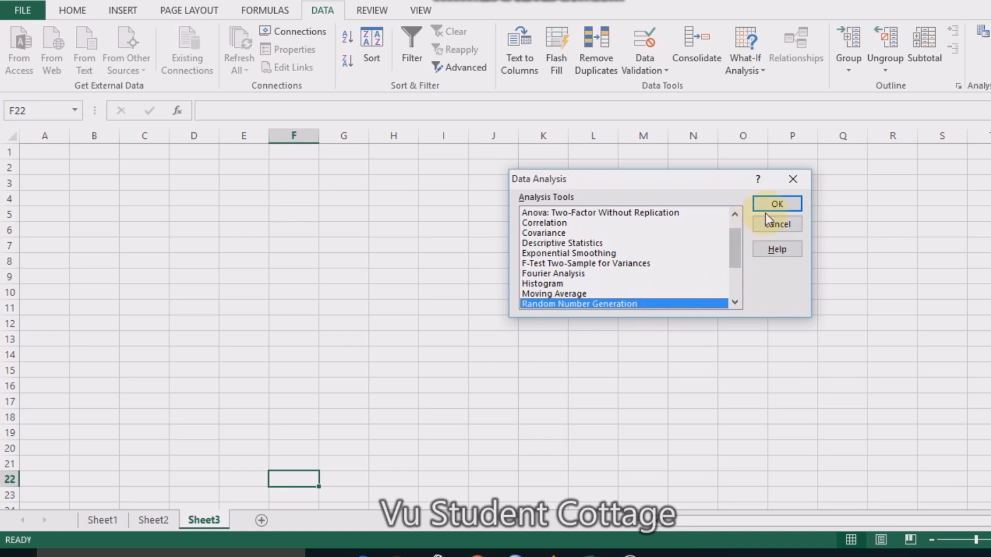
left_click(782, 202)
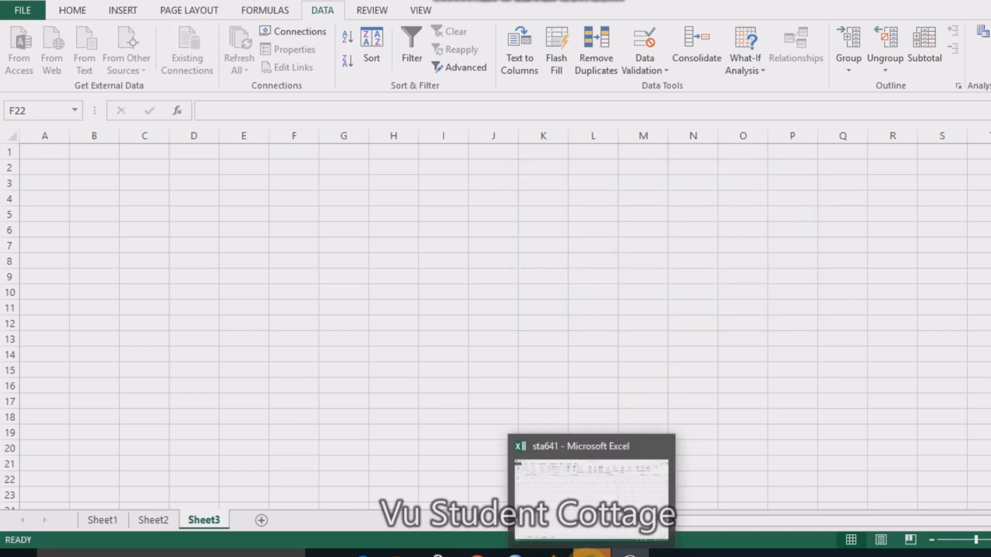
left_click(878, 389)
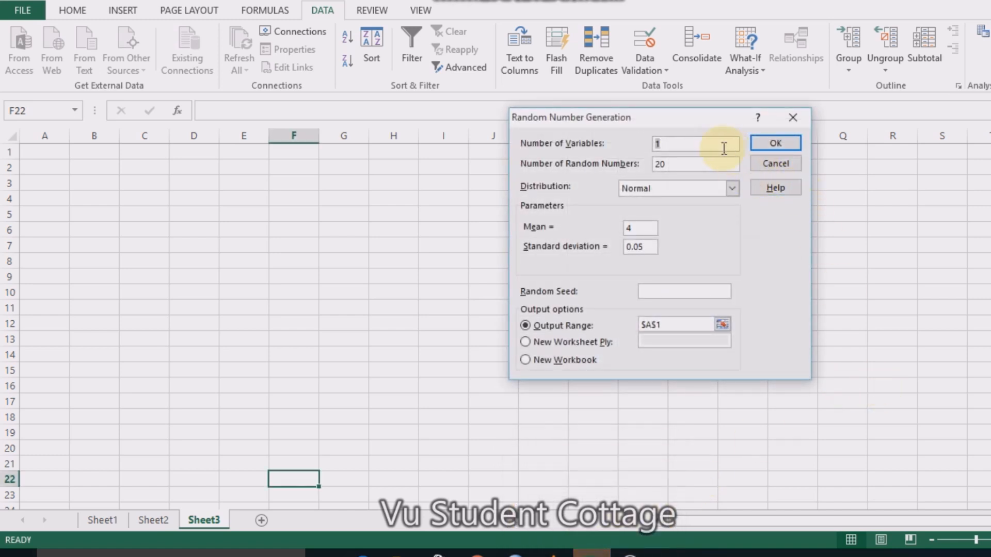
Generate 22 random numbers for one variable from a Normal distribution with mean 4 and standard deviation 0.05, output to $A$1.
left_click(670, 164)
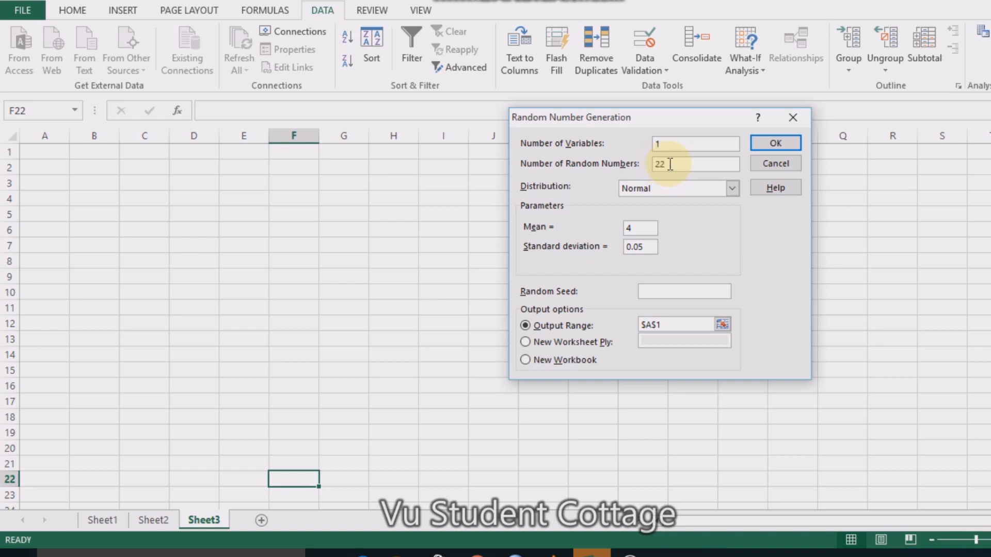
left_click(732, 188)
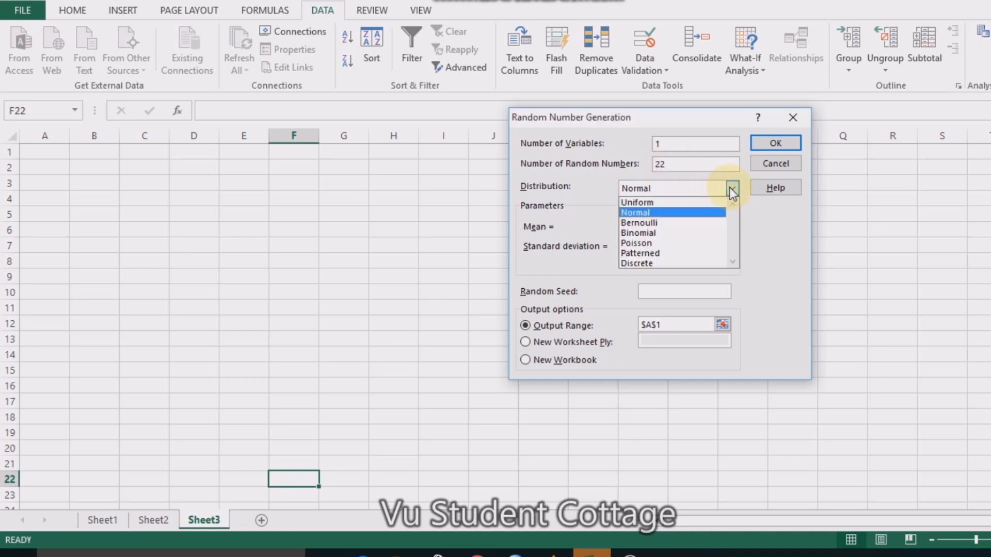
left_click(694, 219)
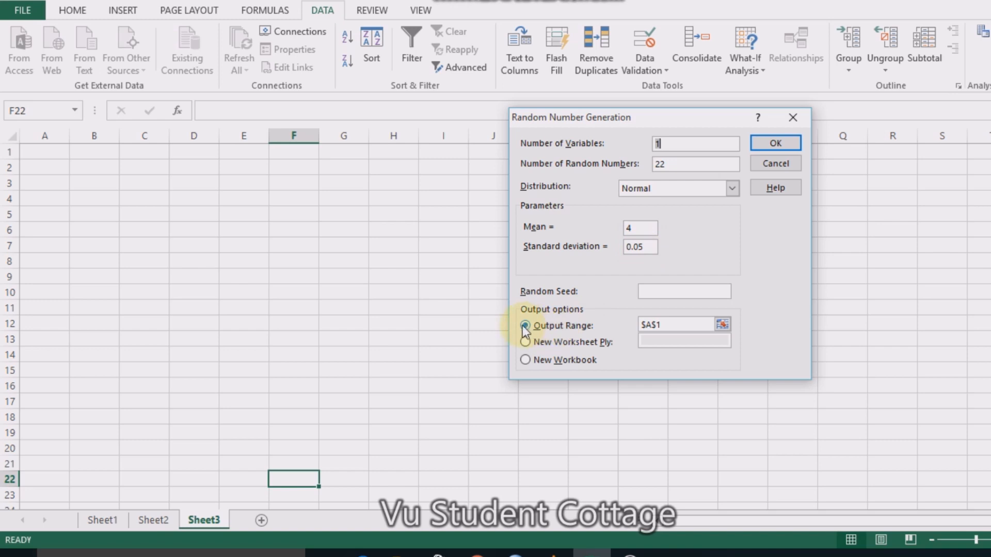
left_click(722, 324)
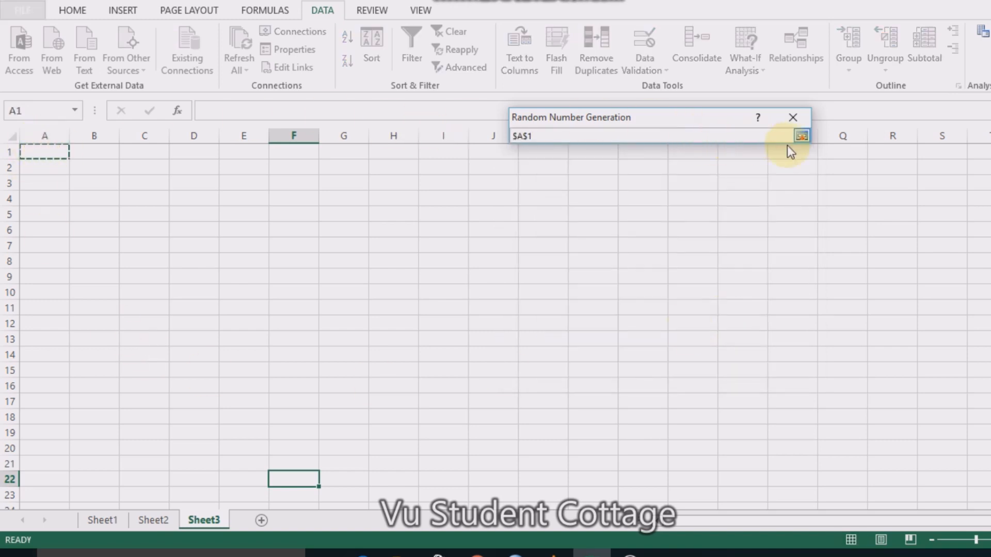
left_click(801, 136)
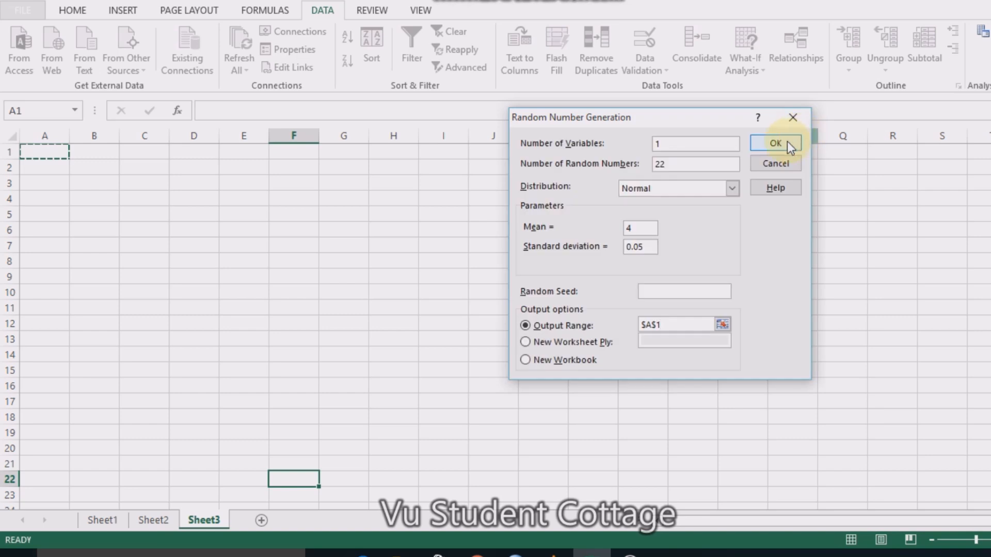
left_click(787, 143)
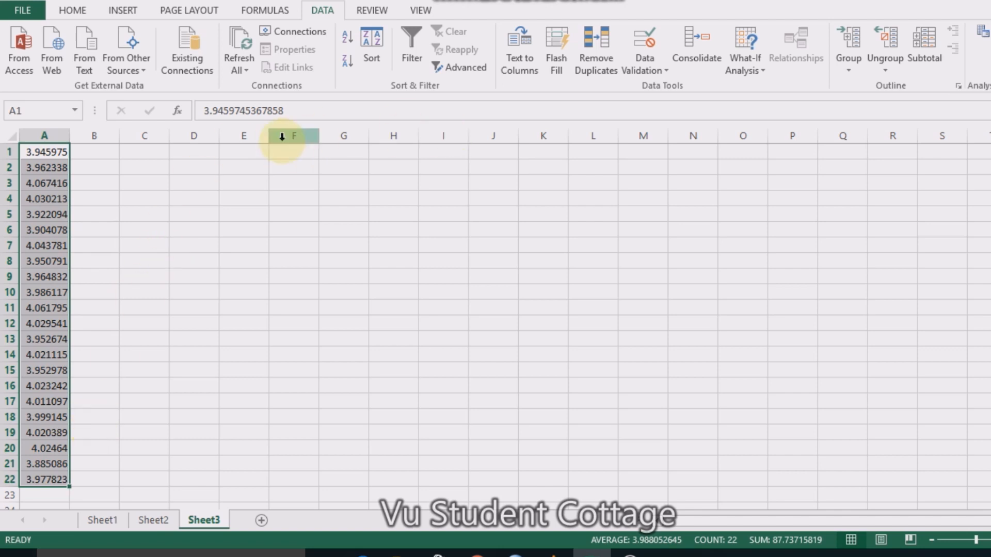
Open the manager for Excel Add-ins from the program's add-in options.
left_click(19, 9)
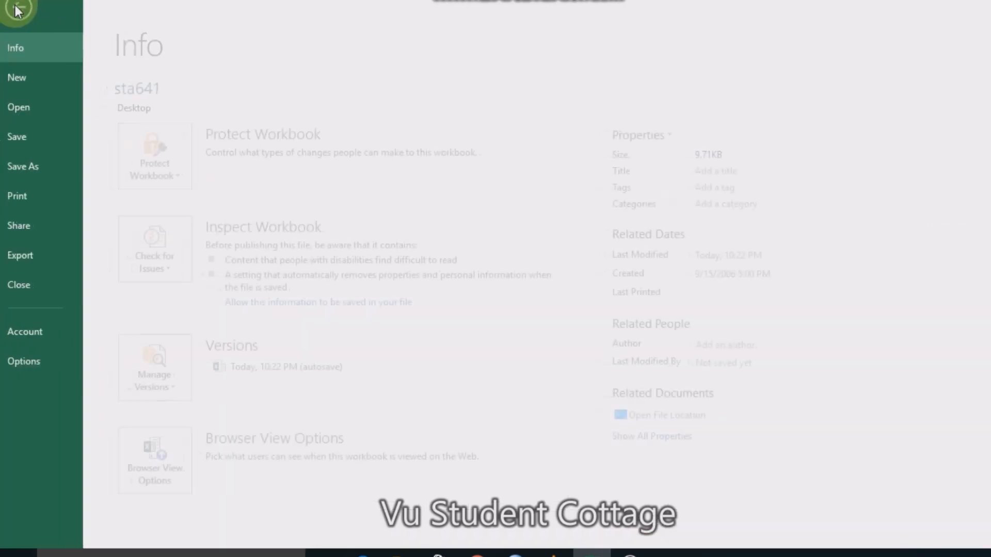
left_click(35, 358)
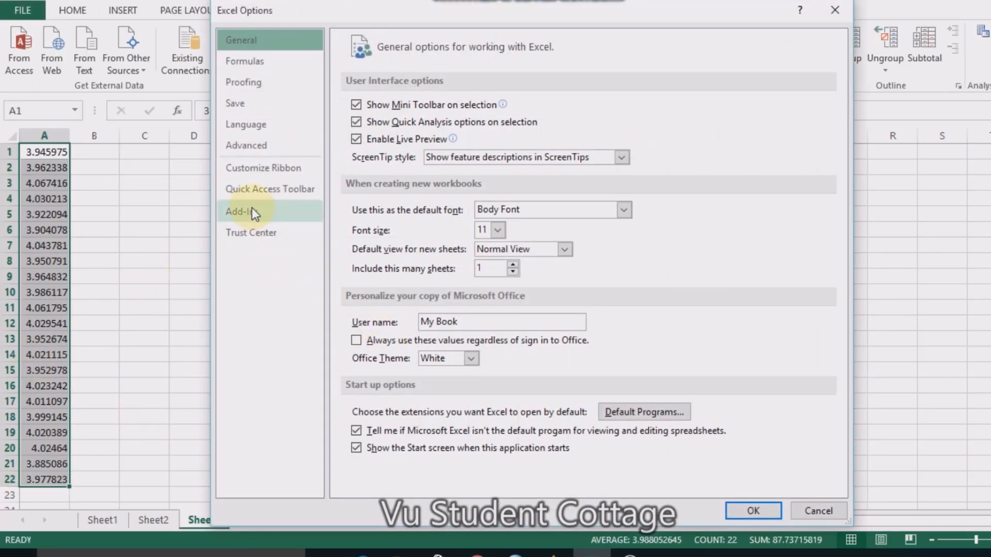
left_click(252, 209)
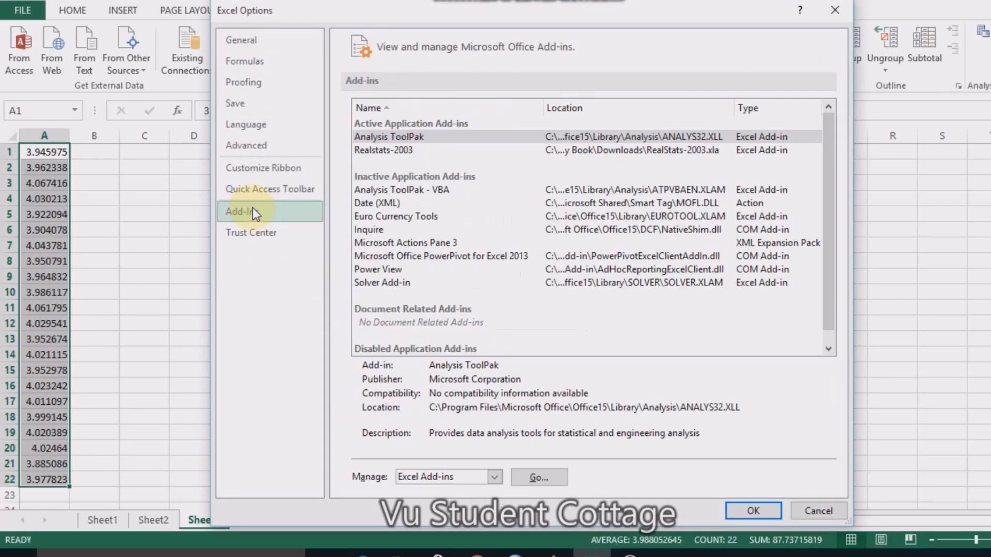
left_click(531, 476)
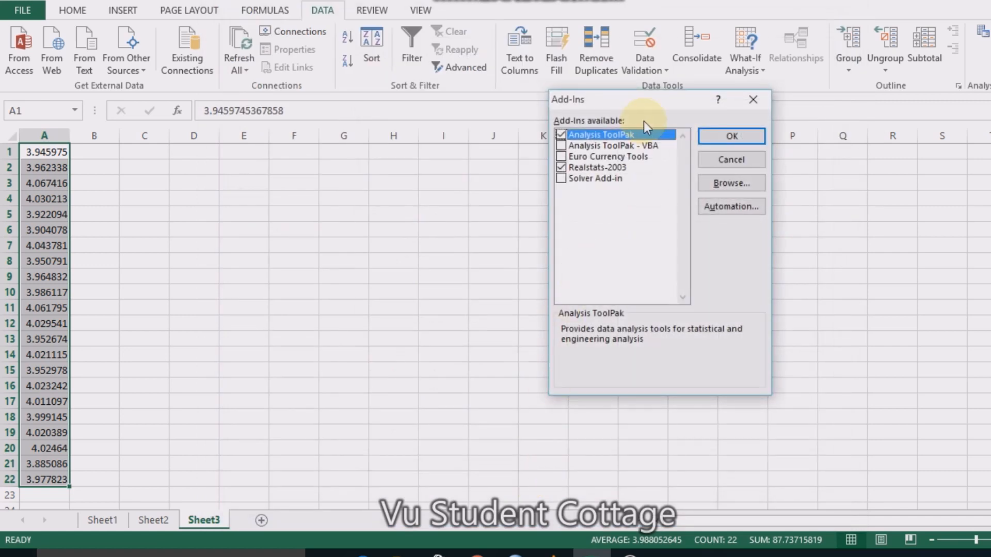
Load the RealStats-2003 add-in from the Downloads folder, replacing the existing file, and apply the add-in selection.
left_click(714, 186)
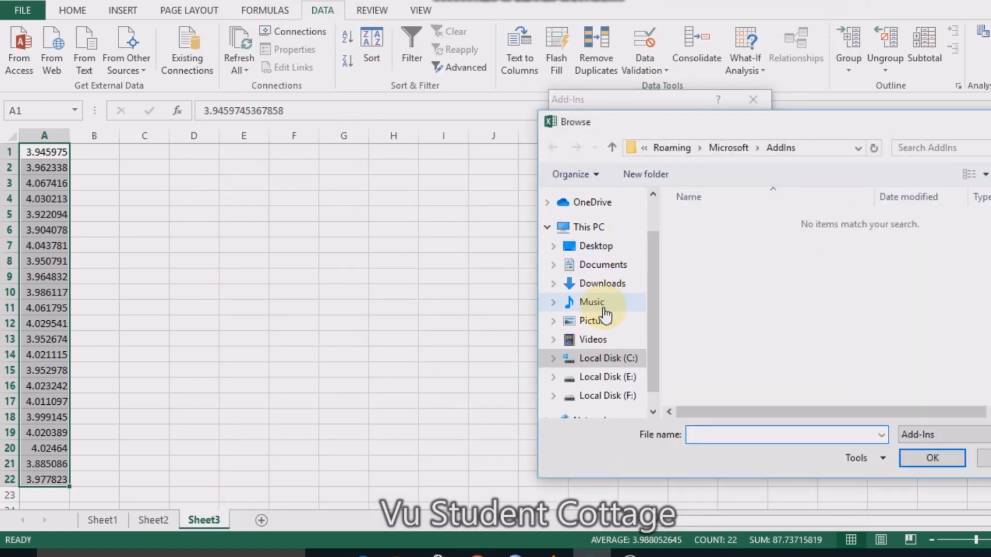
left_click(622, 287)
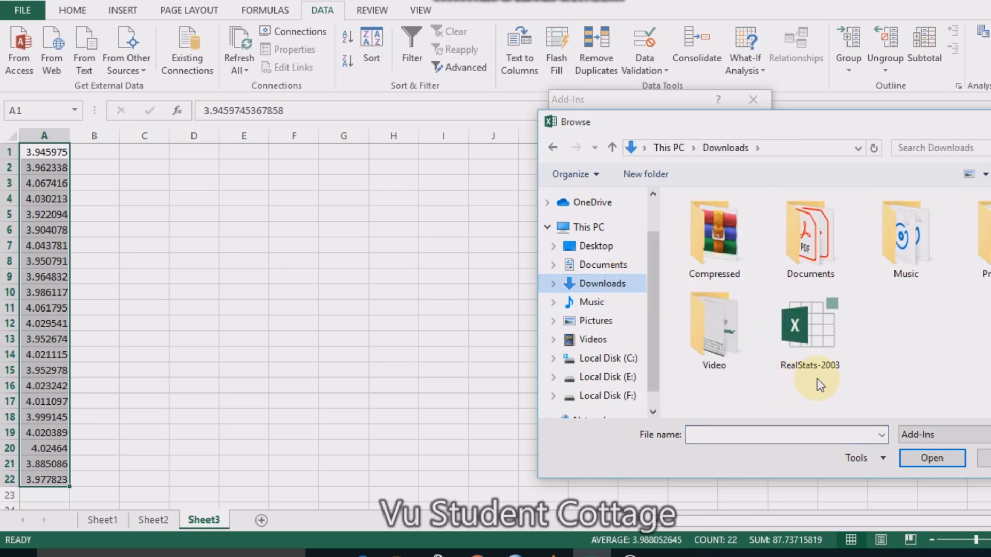
left_click(825, 350)
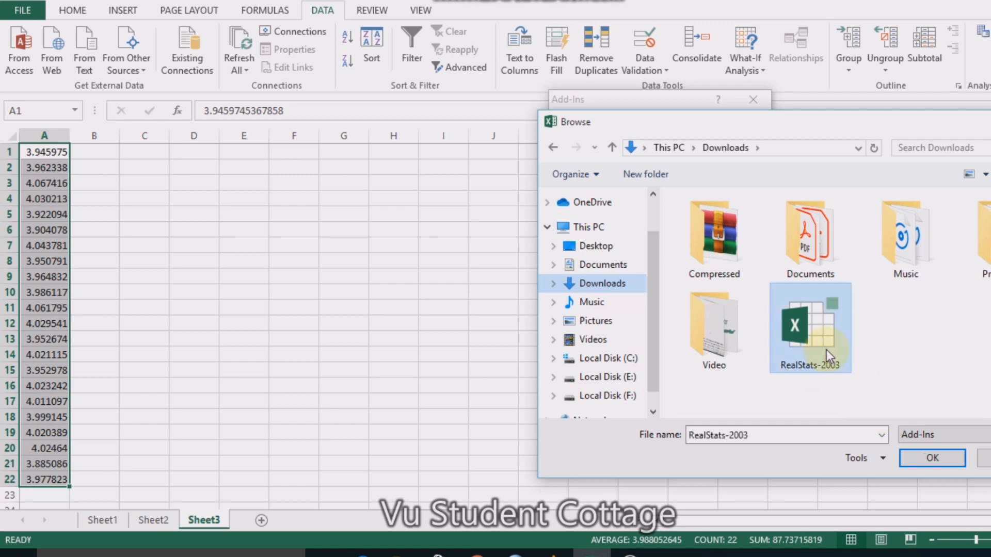
left_click(949, 458)
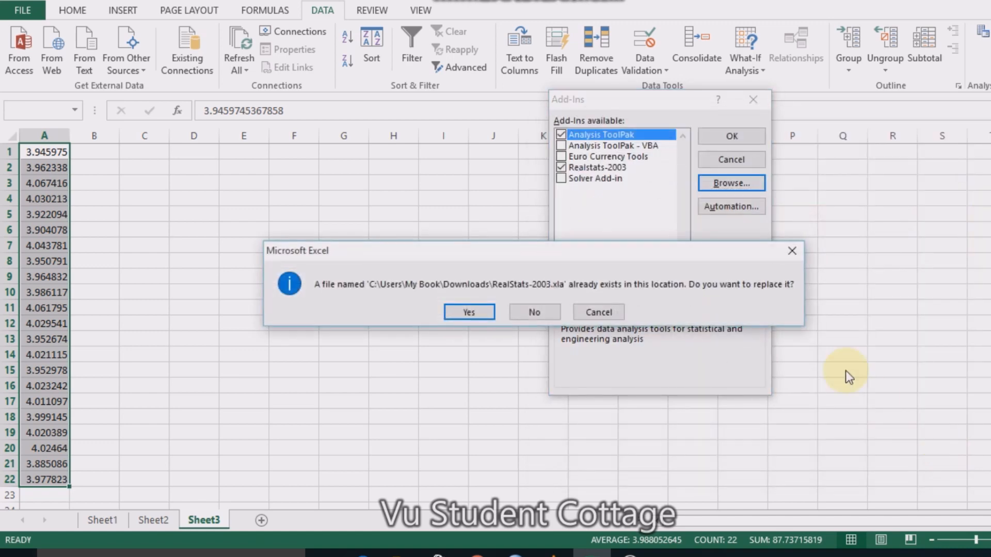
left_click(481, 310)
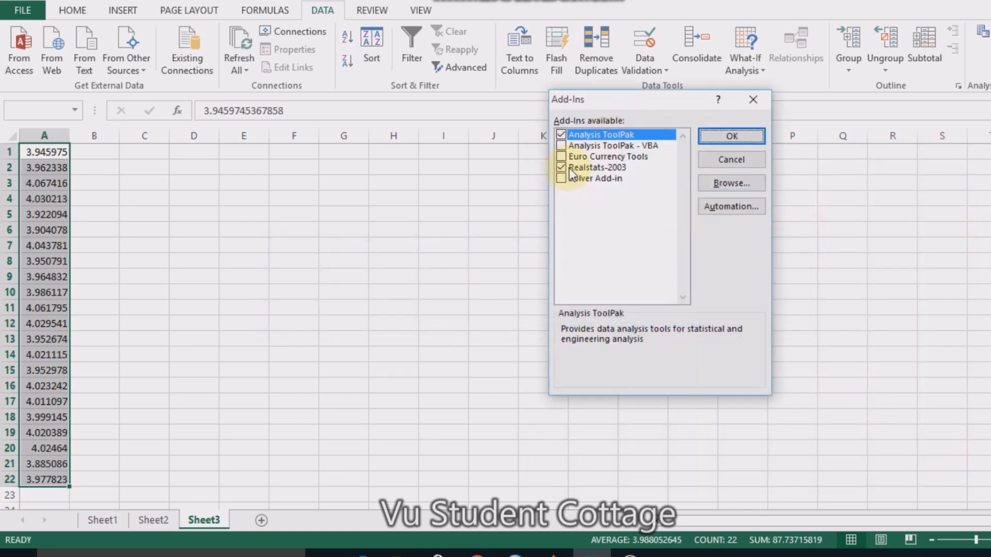
left_click(727, 136)
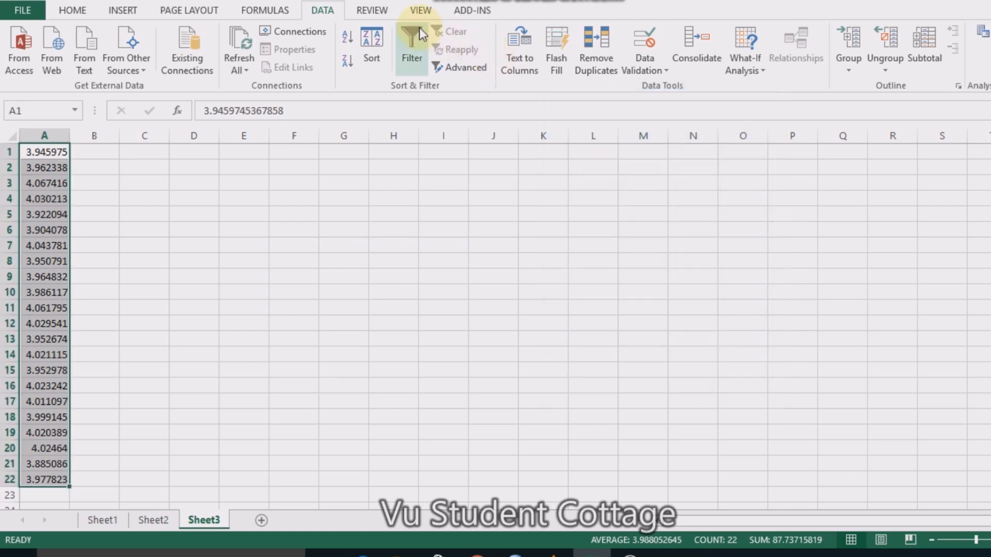
Select cell D2 on Sheet1 and start the QQ Plot tool from the Real Statistics data analysis tools.
left_click(480, 12)
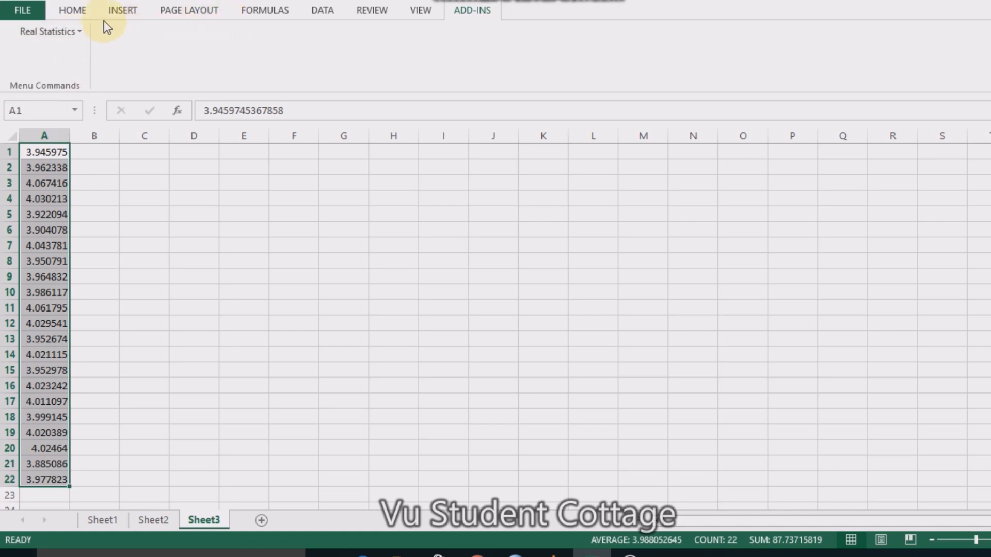
left_click(70, 12)
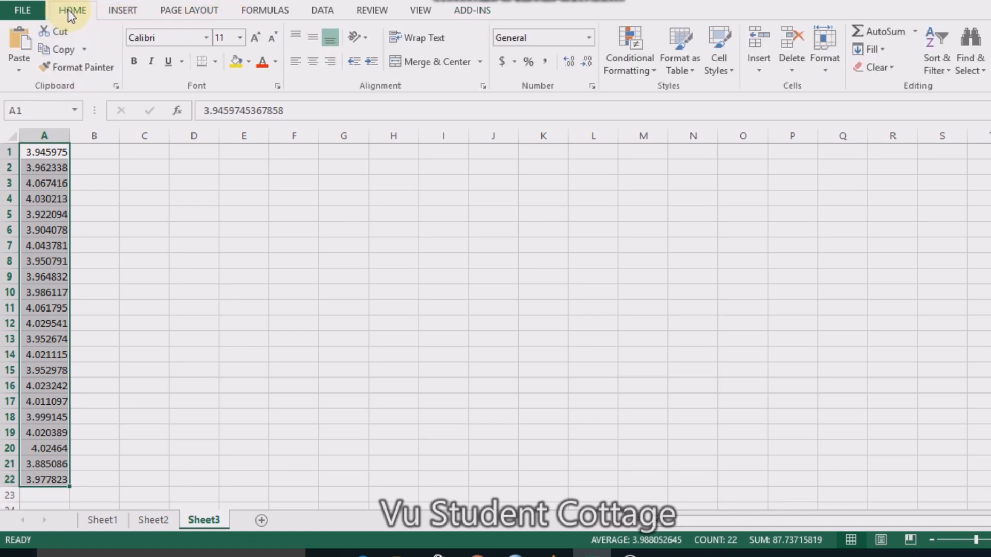
left_click(102, 520)
left_click(173, 169)
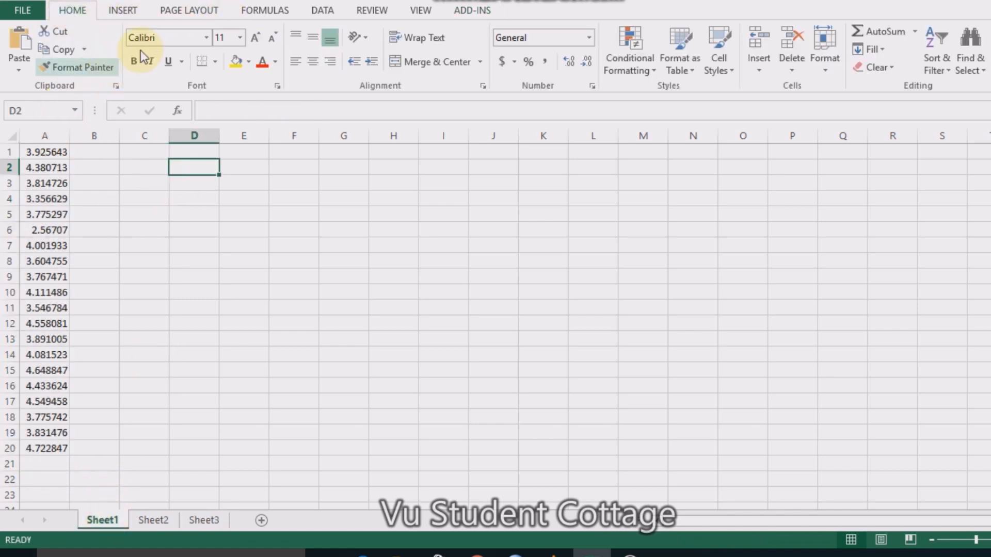
left_click(474, 11)
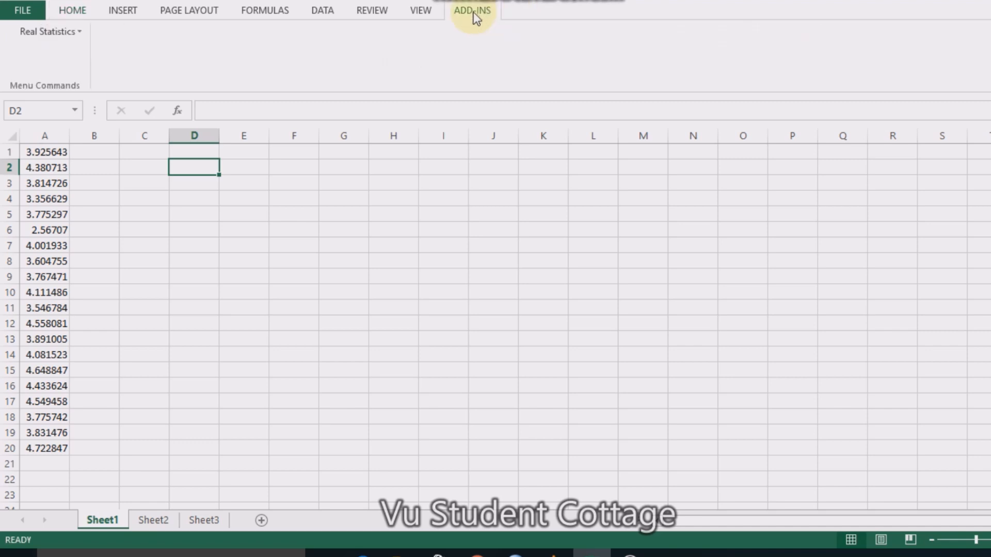
left_click(78, 31)
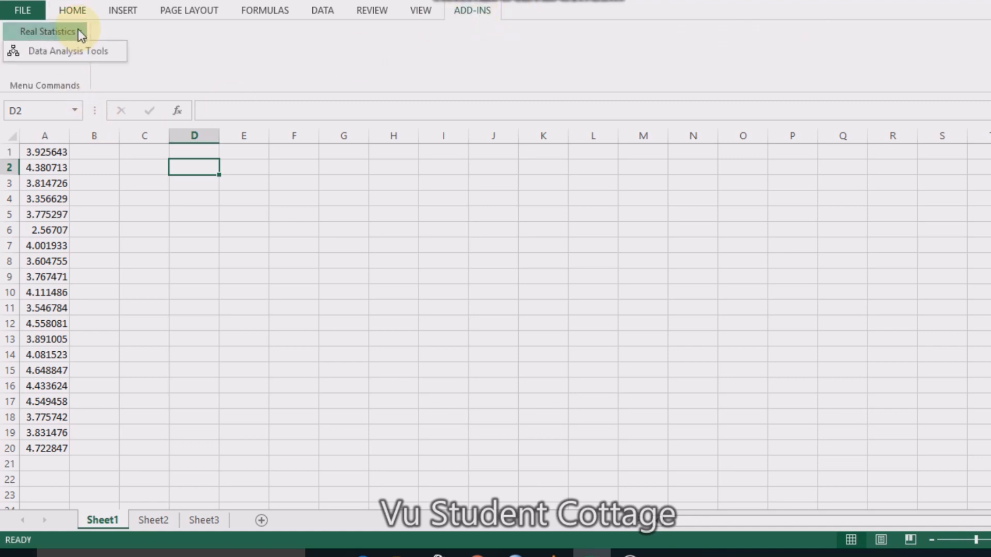
left_click(72, 48)
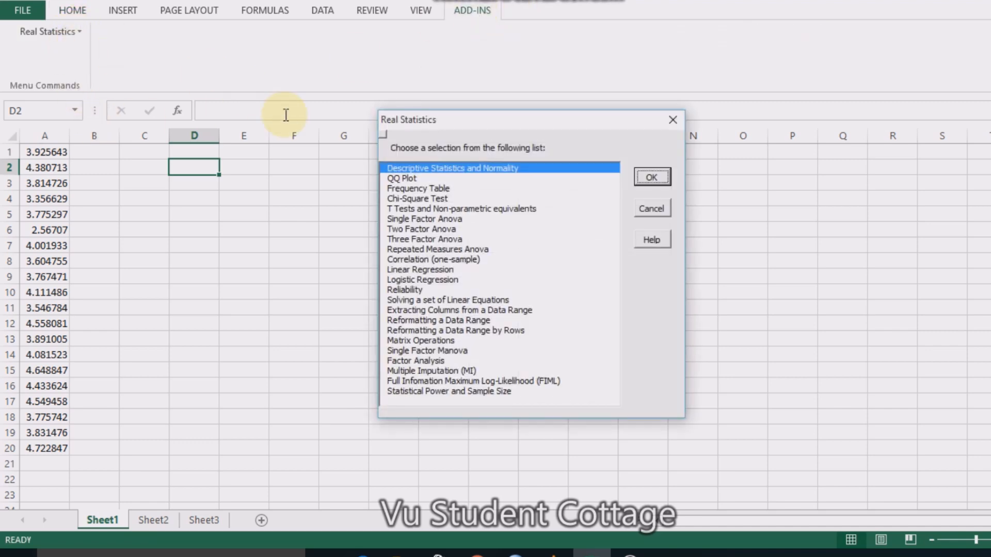
left_click(412, 178)
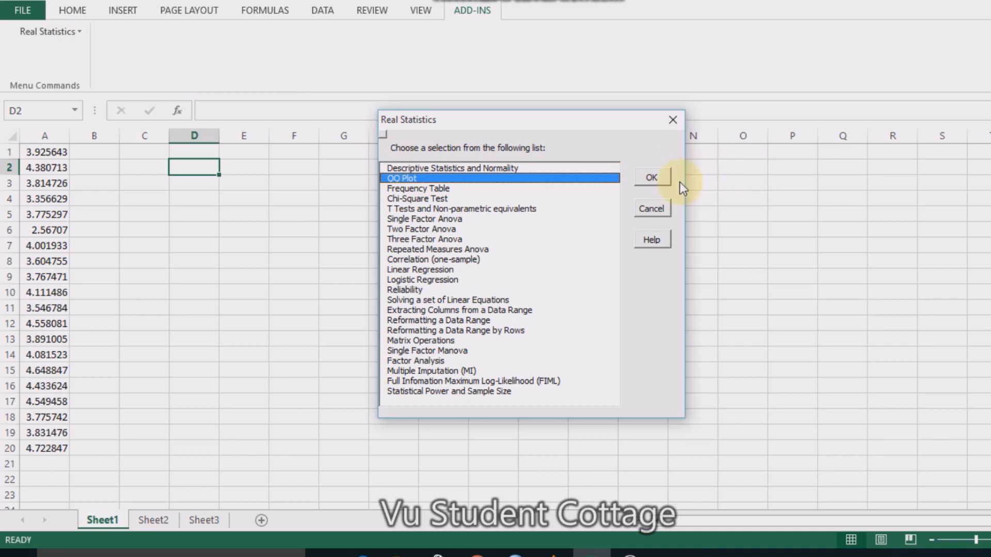
left_click(654, 178)
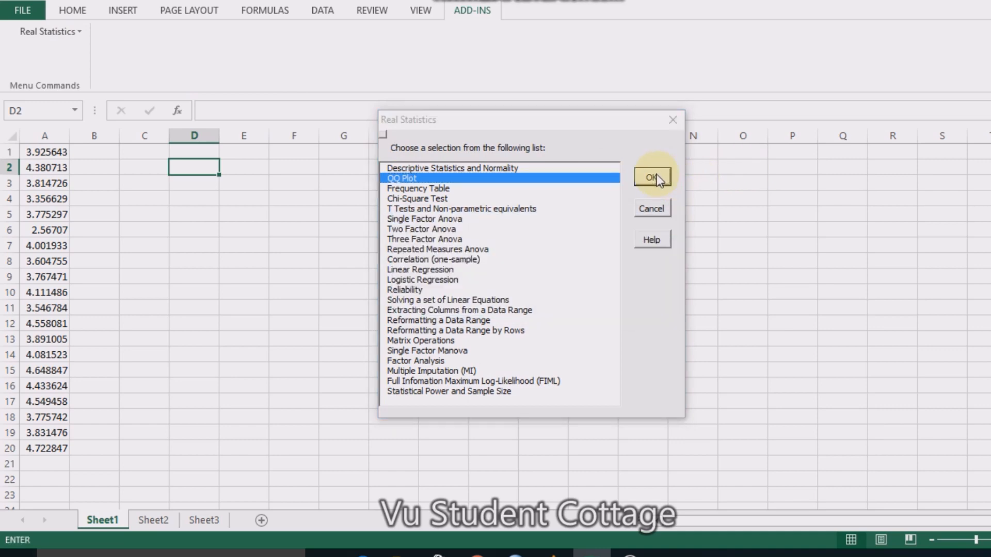
Generate a QQ plot from input range Sheet1!$A$1:$A$20 with output at Sheet1!$C$1, and close the Real Statistics dialog.
left_click(703, 323)
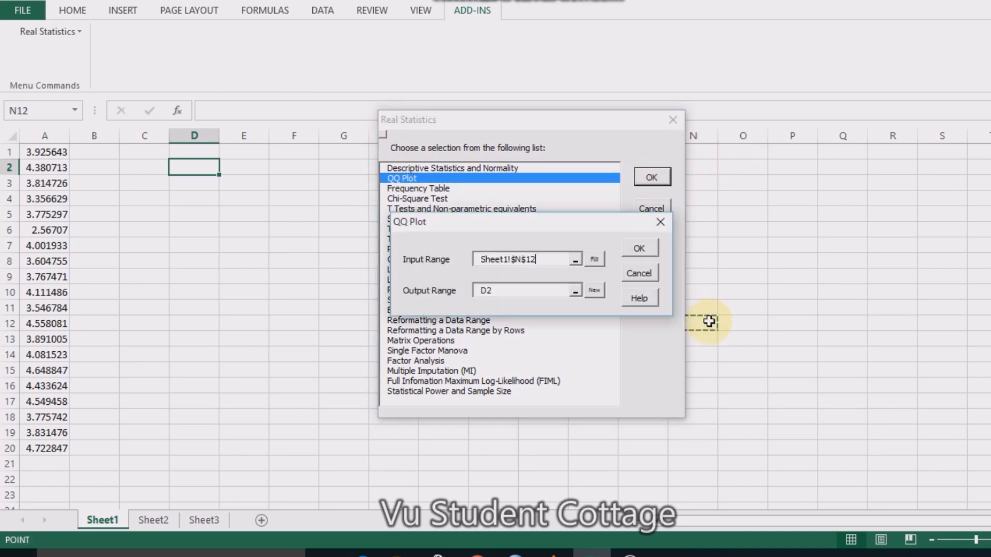
left_click(575, 259)
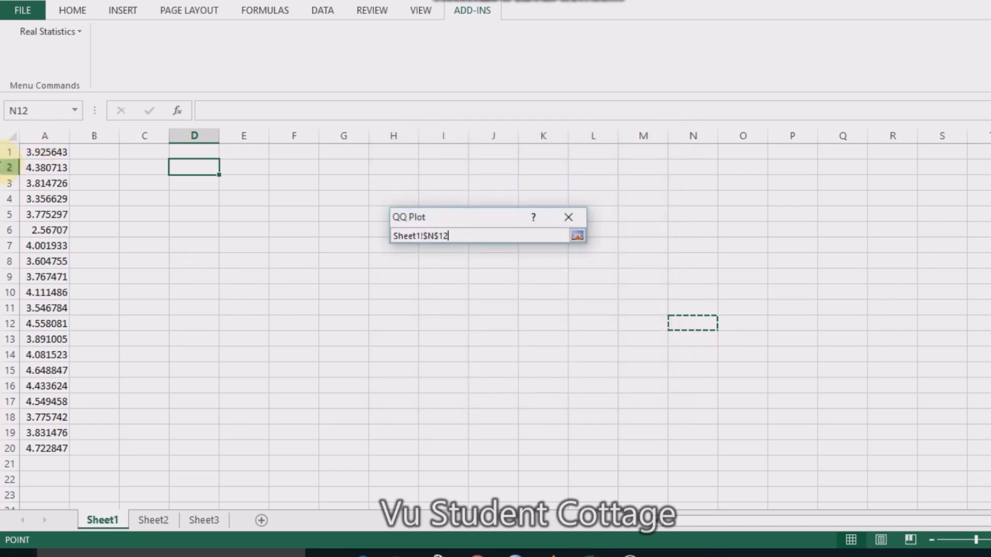
left_click_drag(25, 151, 49, 448)
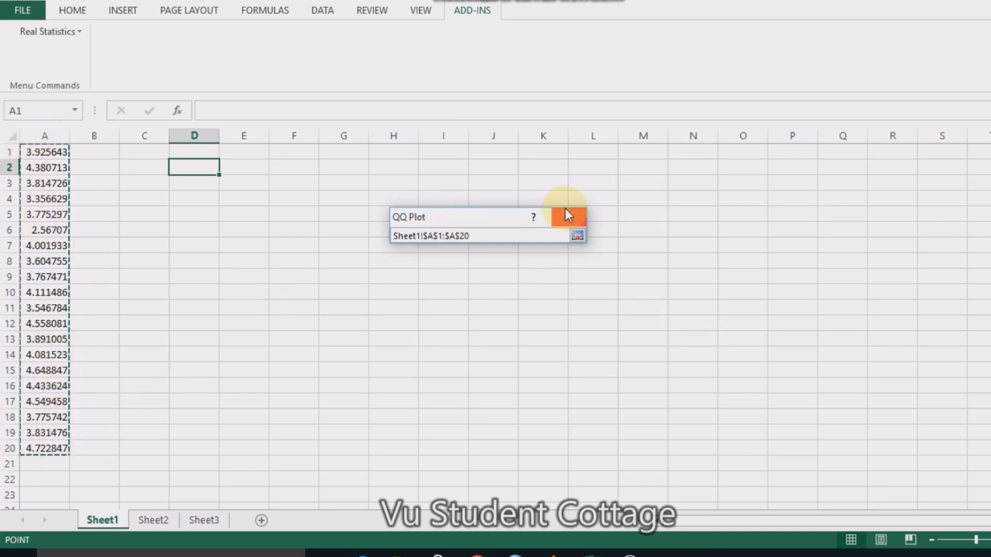
left_click(576, 236)
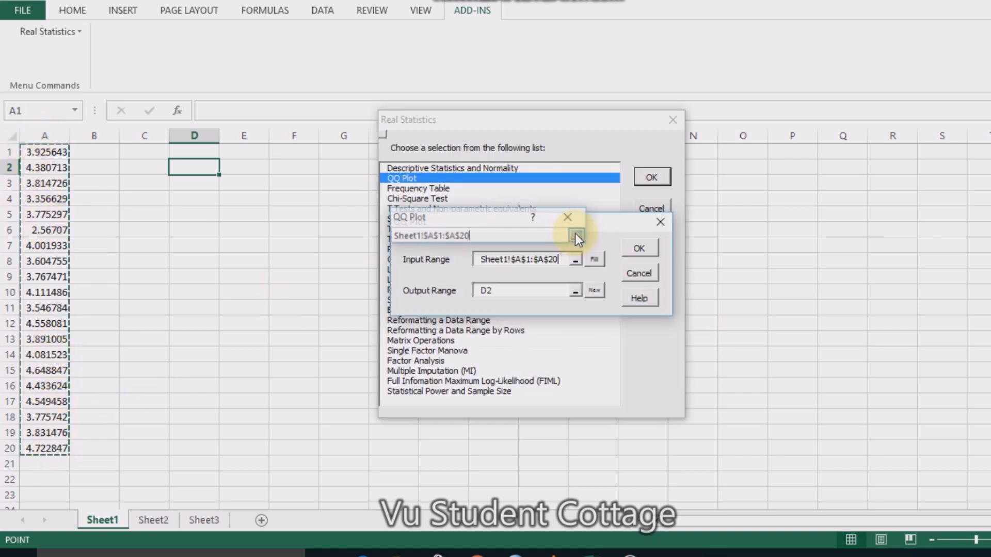
left_click(575, 292)
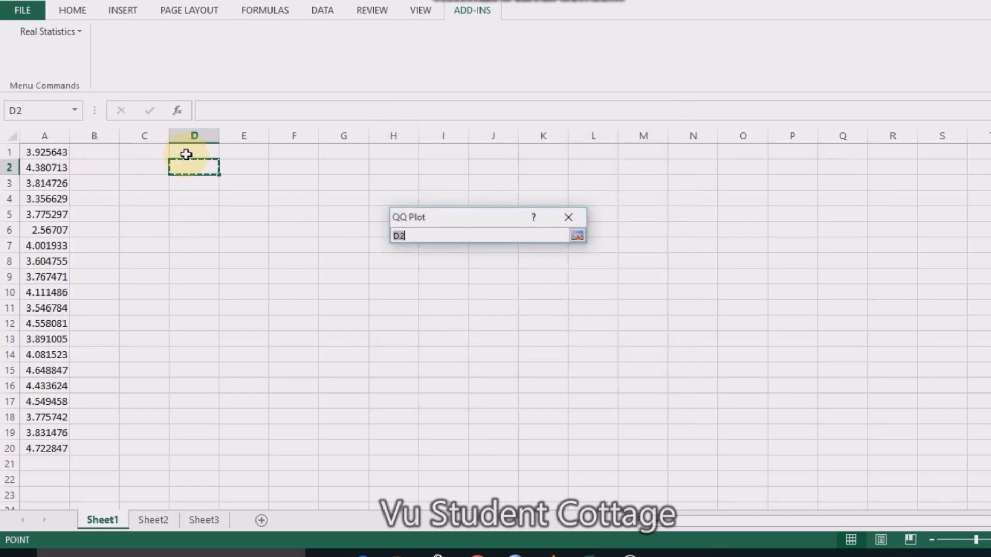
left_click(158, 152)
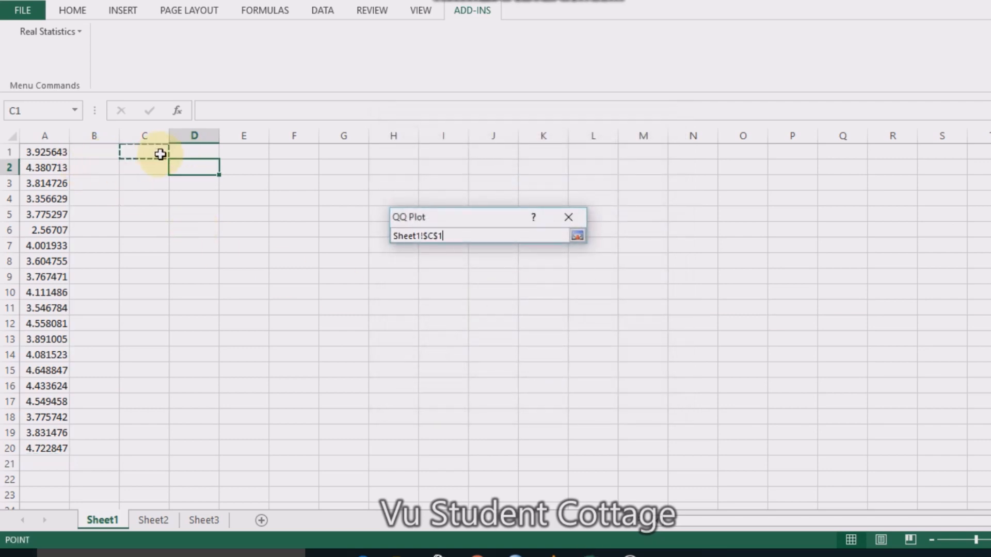
left_click(579, 235)
left_click(639, 247)
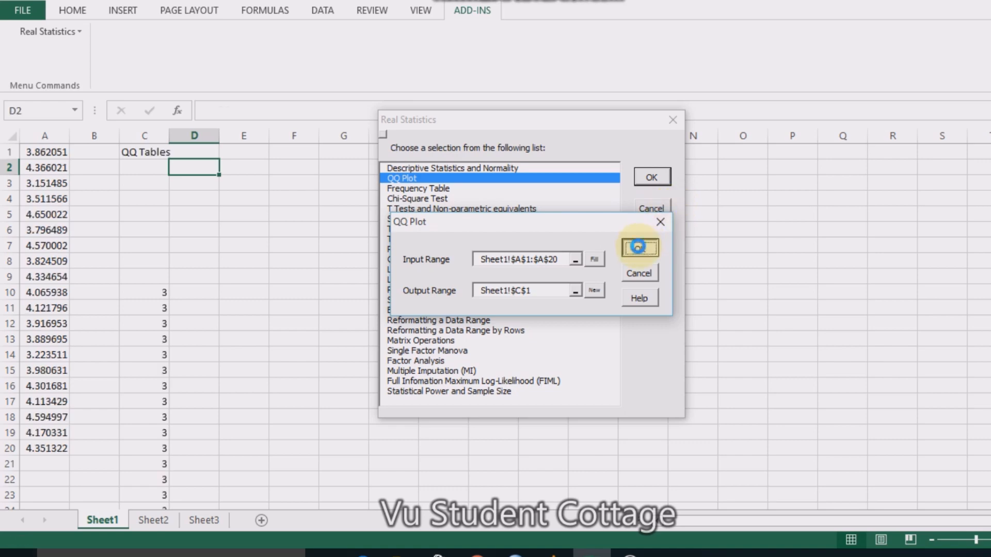
left_click(671, 122)
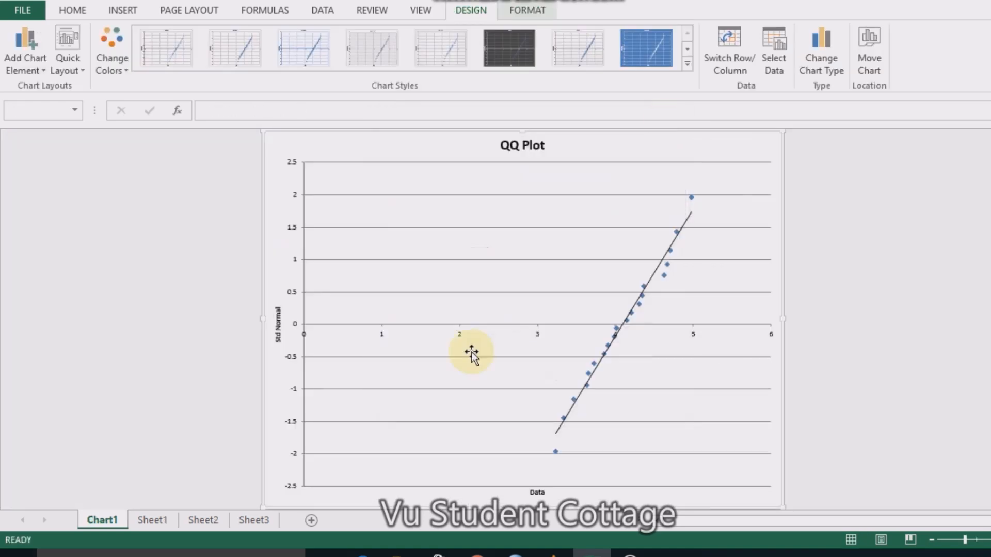
Widen the Std Norm column of the QQ table on Sheet1 and compare the table with the QQ Plot chart.
left_click(151, 521)
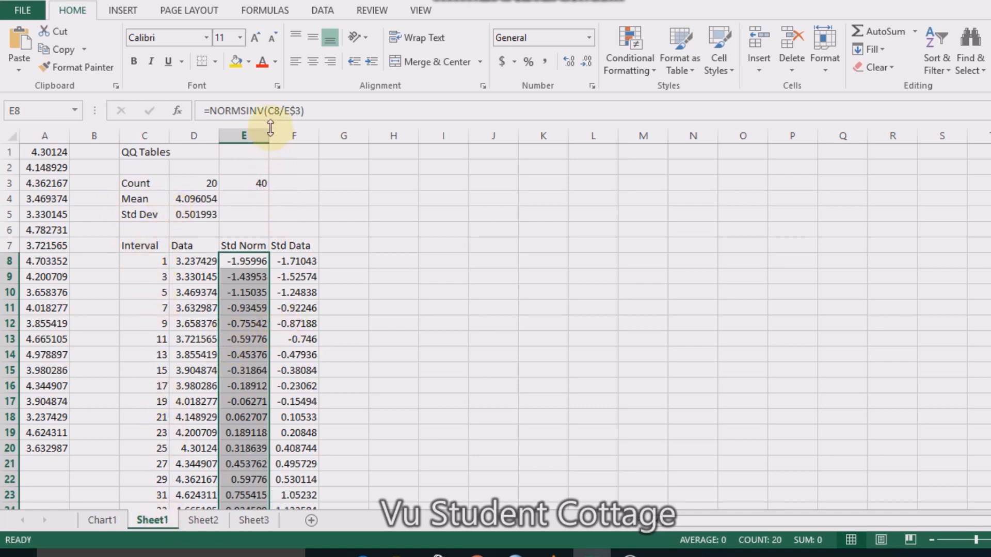
left_click_drag(269, 132, 294, 129)
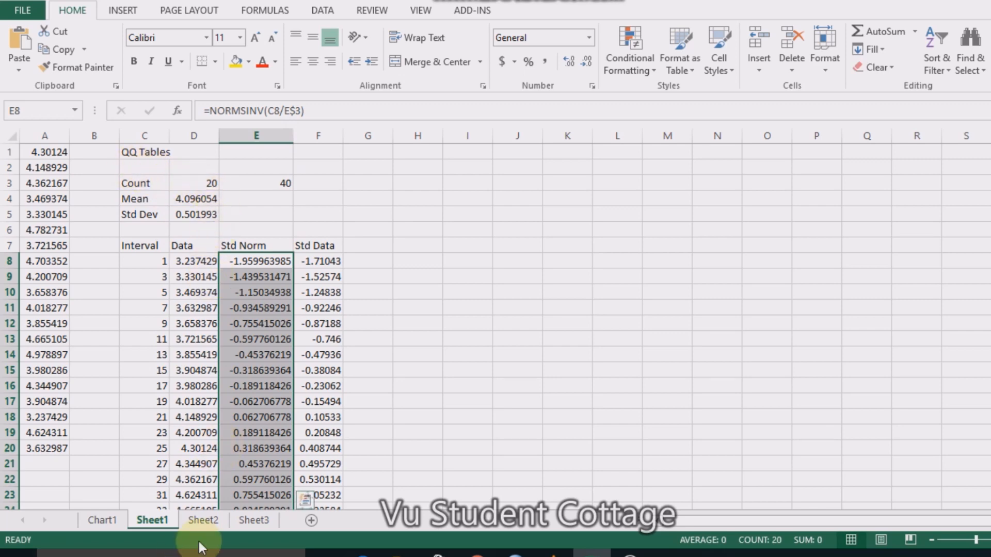
left_click(110, 519)
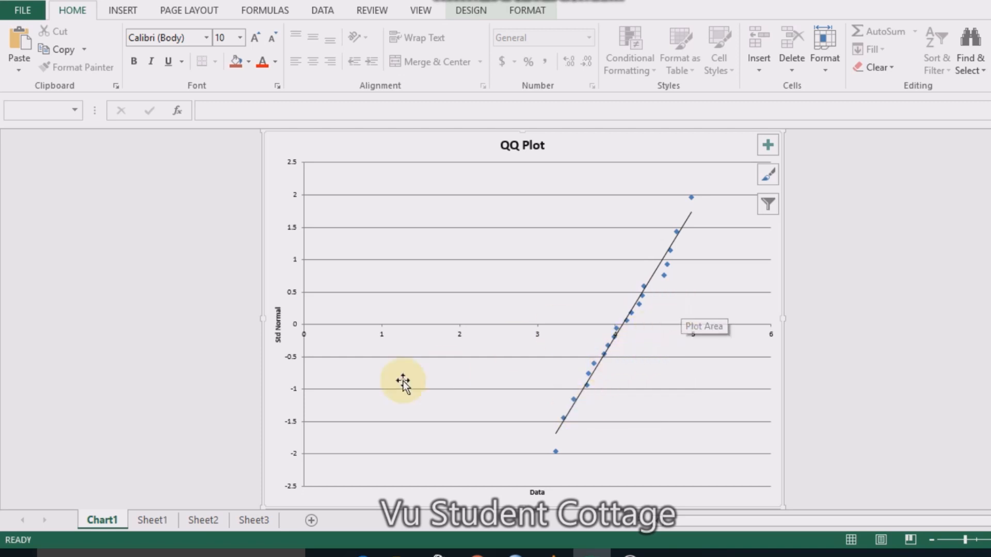
left_click(152, 521)
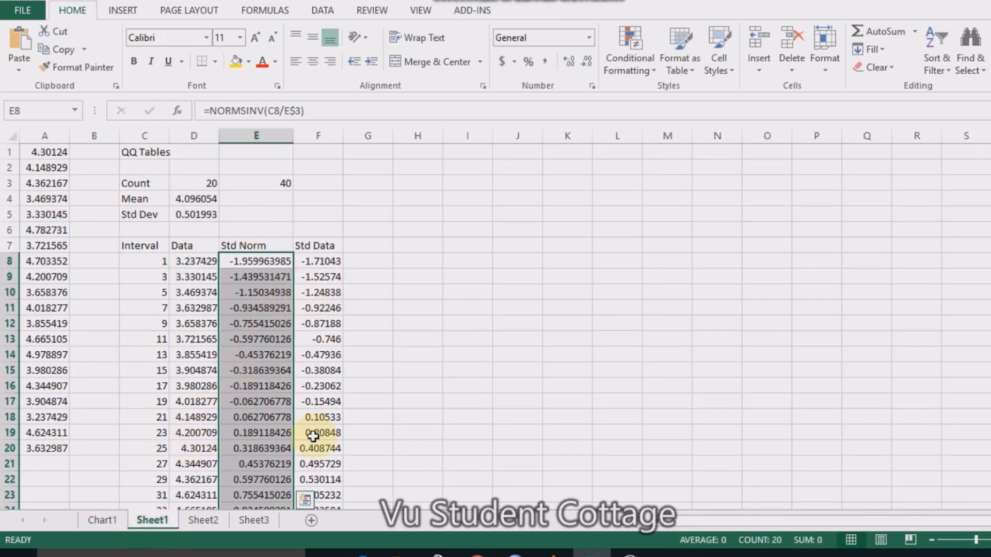
Switch to Sheet2 and start the QQ Plot tool from the Real Statistics data analysis tools.
left_click(201, 520)
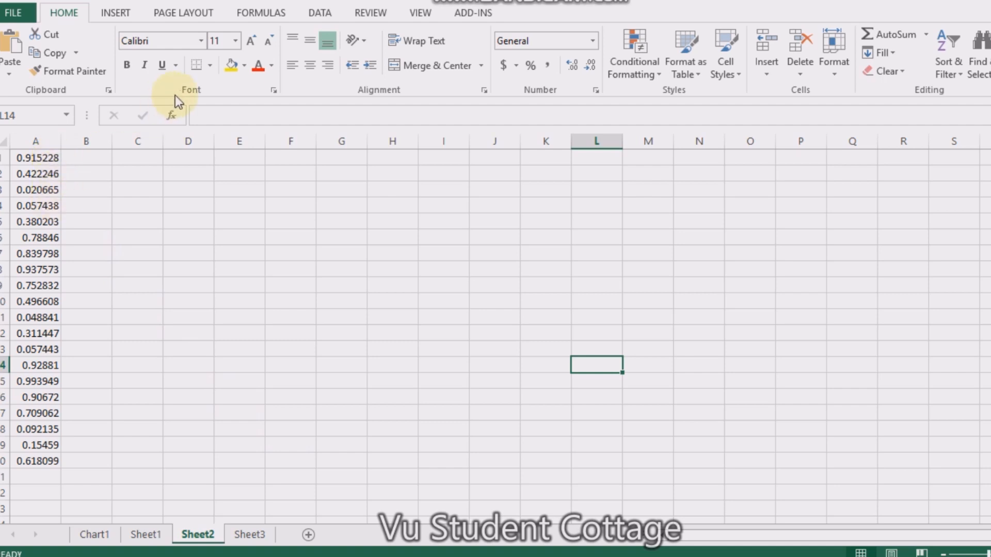
left_click(477, 12)
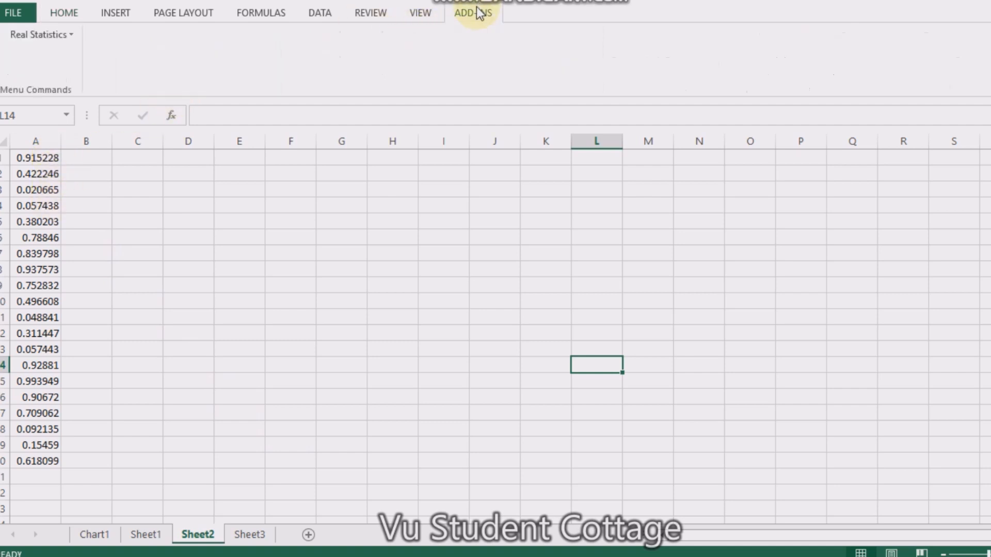
left_click(39, 32)
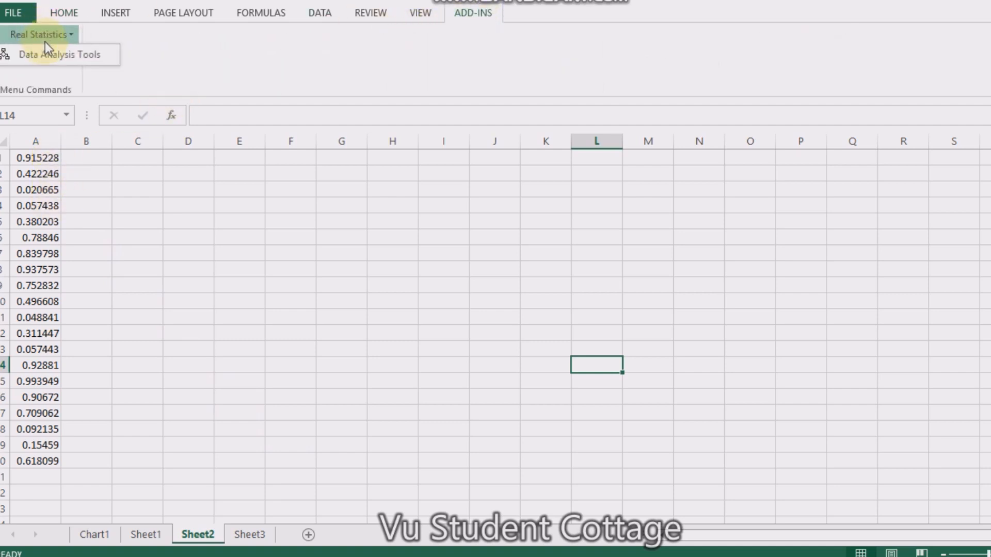
left_click(48, 49)
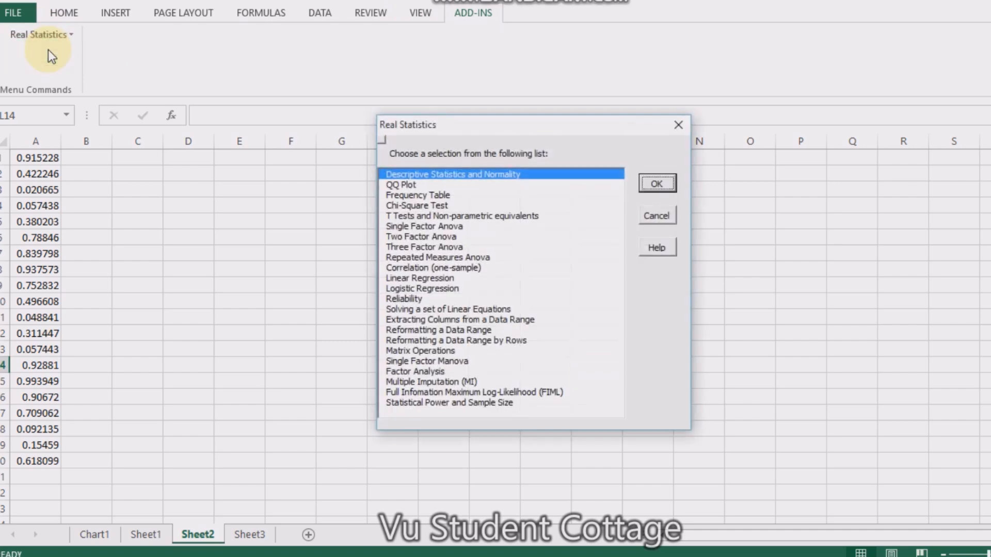
left_click(413, 186)
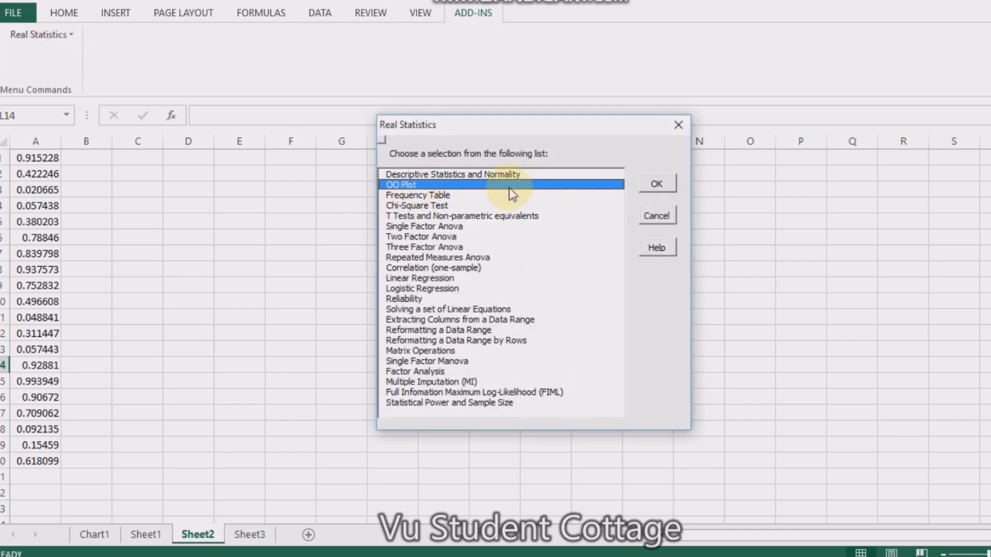
left_click(665, 186)
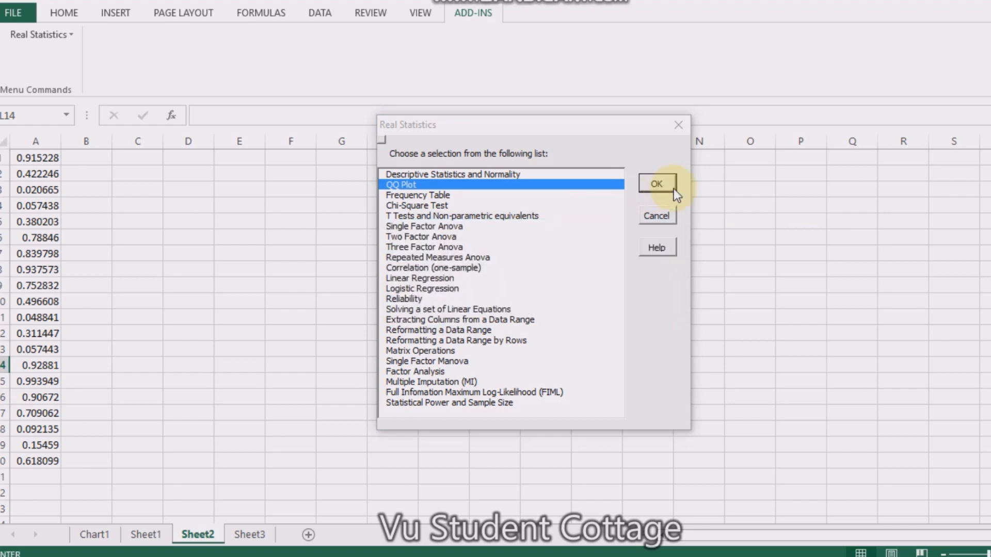
Set the QQ Plot input range to Sheet2!$A$1:$A$20.
left_click(802, 221)
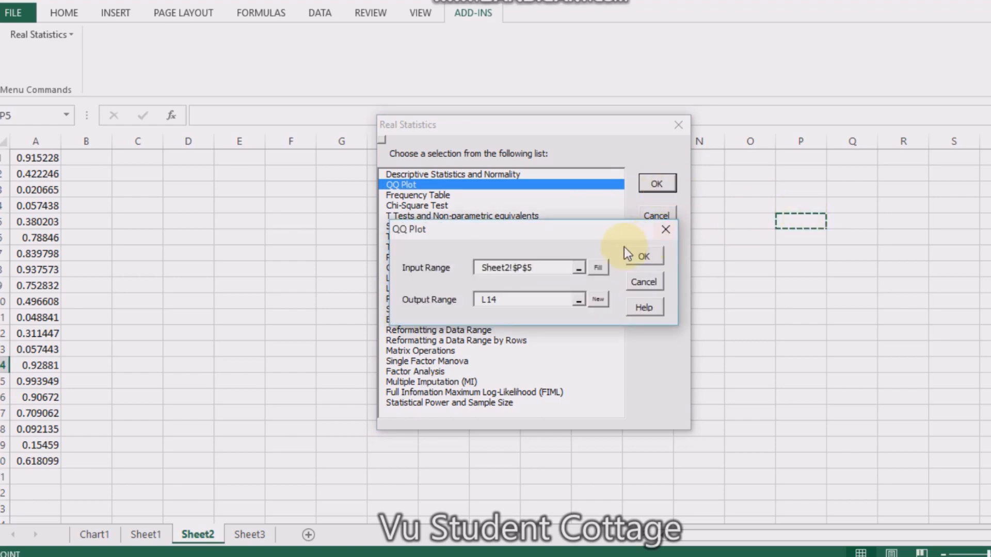
left_click(578, 269)
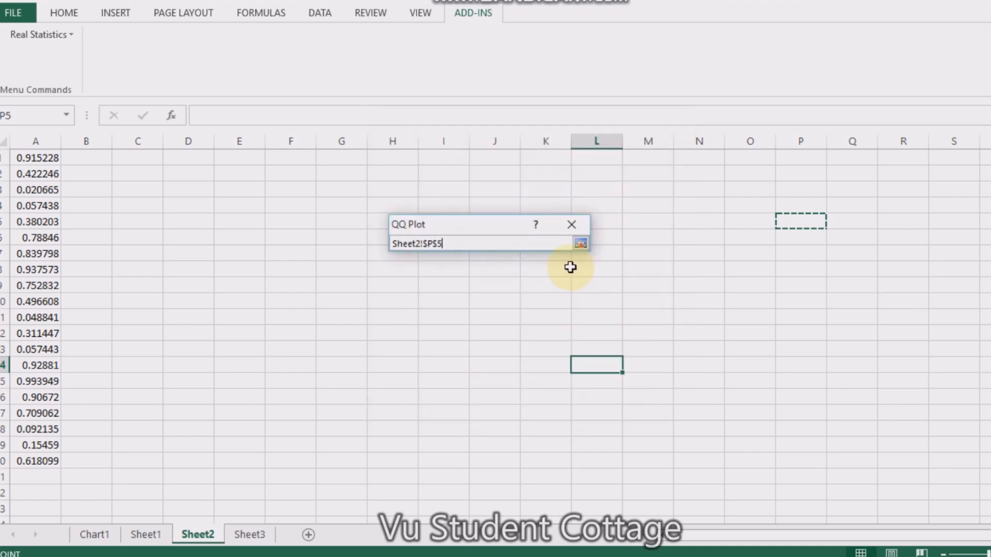
left_click_drag(17, 154, 41, 461)
left_click(42, 447)
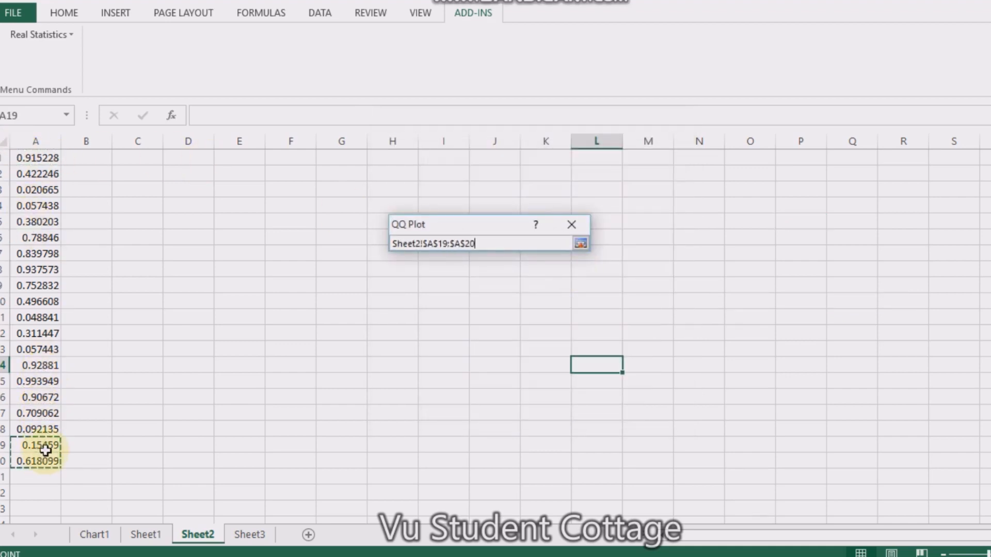
left_click(140, 238)
left_click(26, 155)
left_click_drag(26, 155, 36, 460)
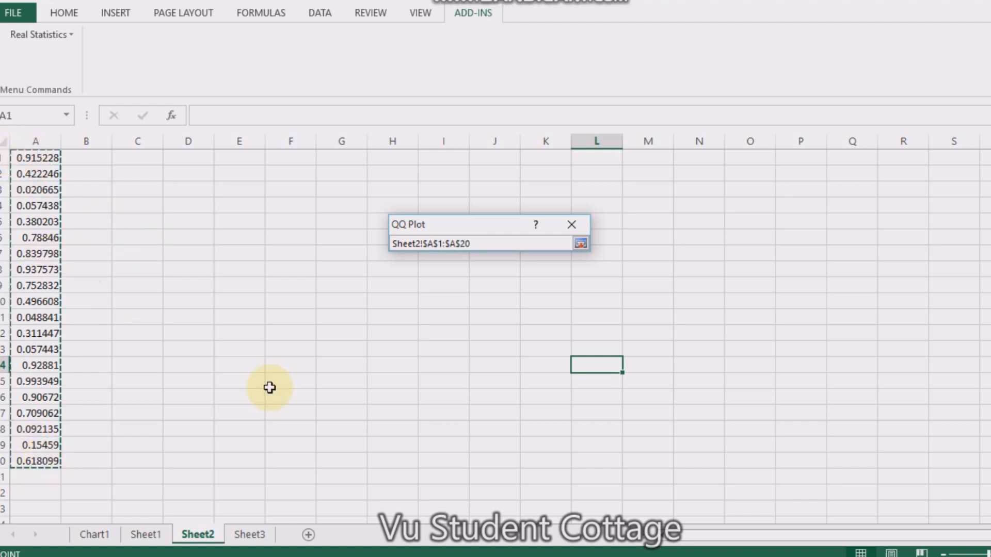
left_click(580, 243)
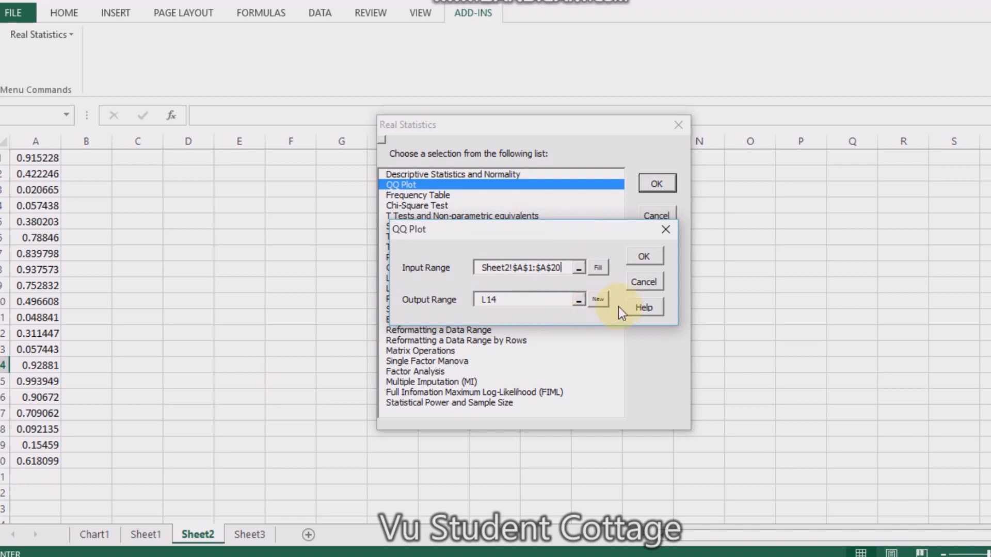
Set the output range to Sheet2!$D$1, generate the QQ plot, and close the Real Statistics dialog.
left_click(578, 301)
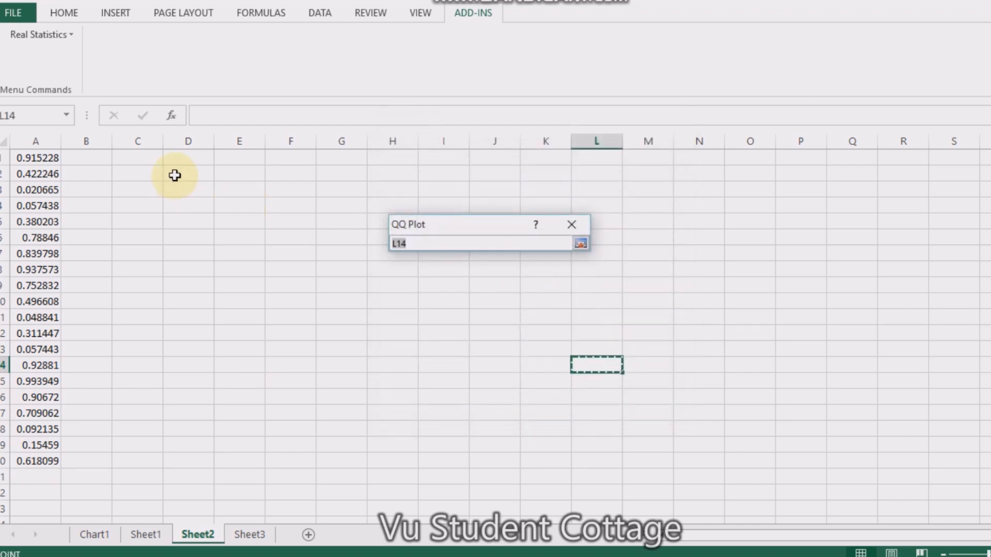
left_click(180, 160)
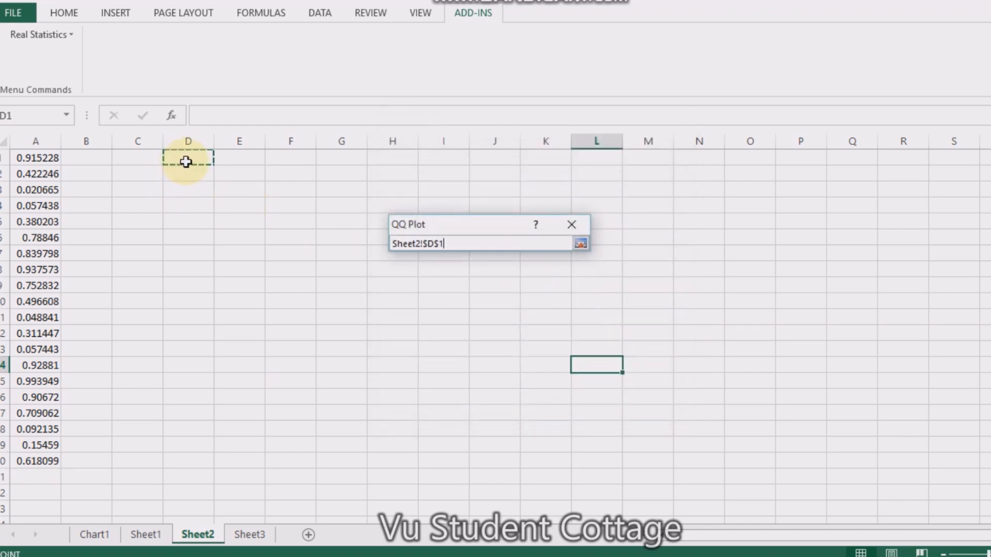
left_click(580, 243)
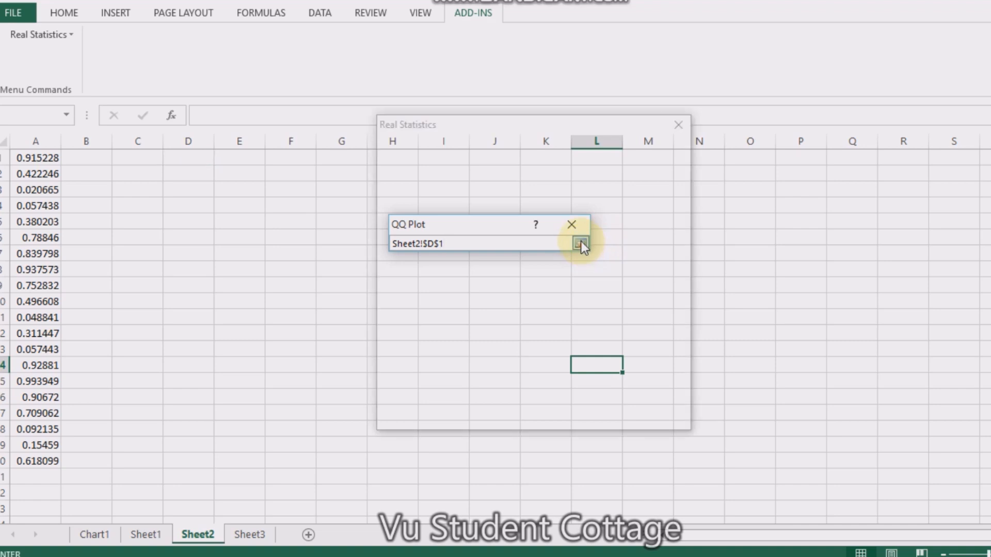
left_click(643, 255)
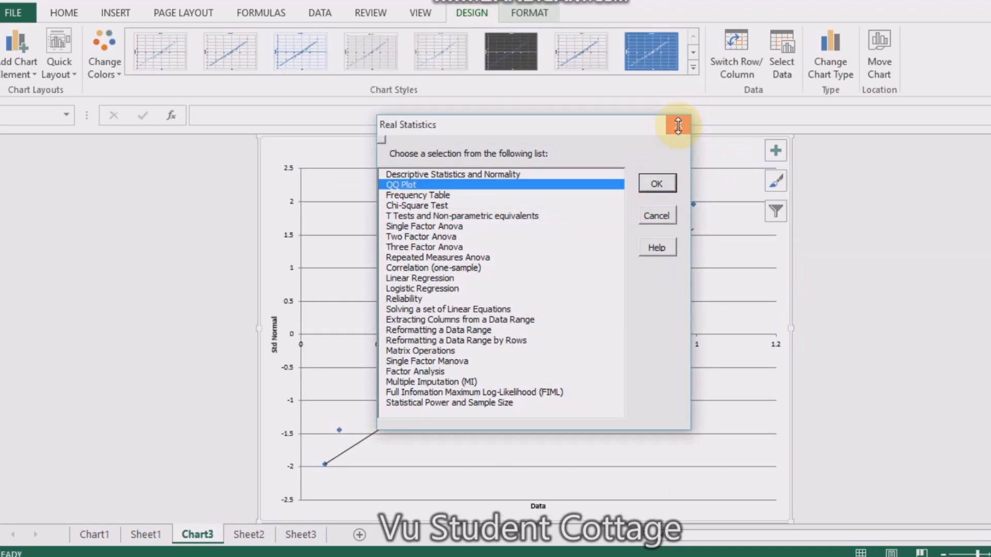
left_click(678, 125)
Review the QQ table on Sheet2 and apply the solid blue background chart style to the QQ plot on Chart3.
left_click(248, 535)
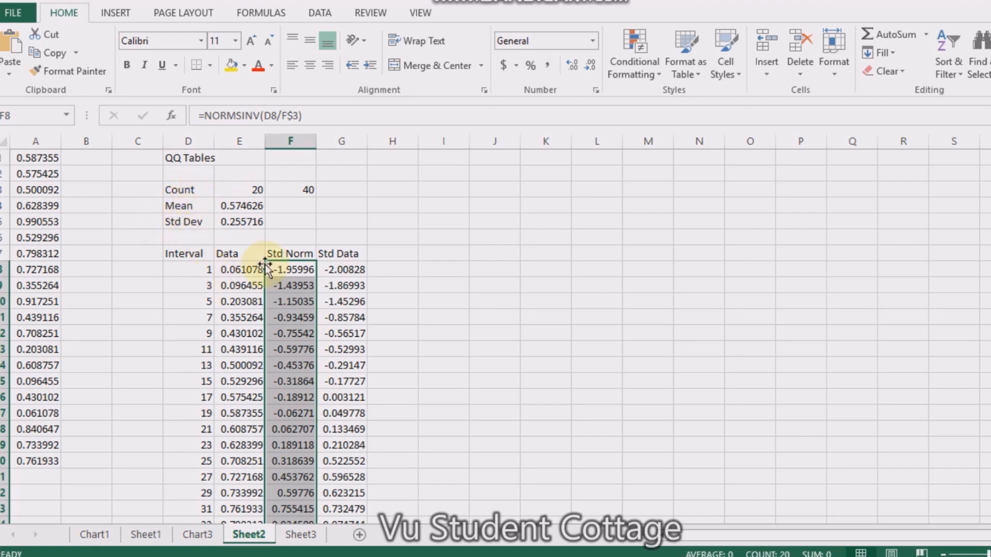
left_click(198, 535)
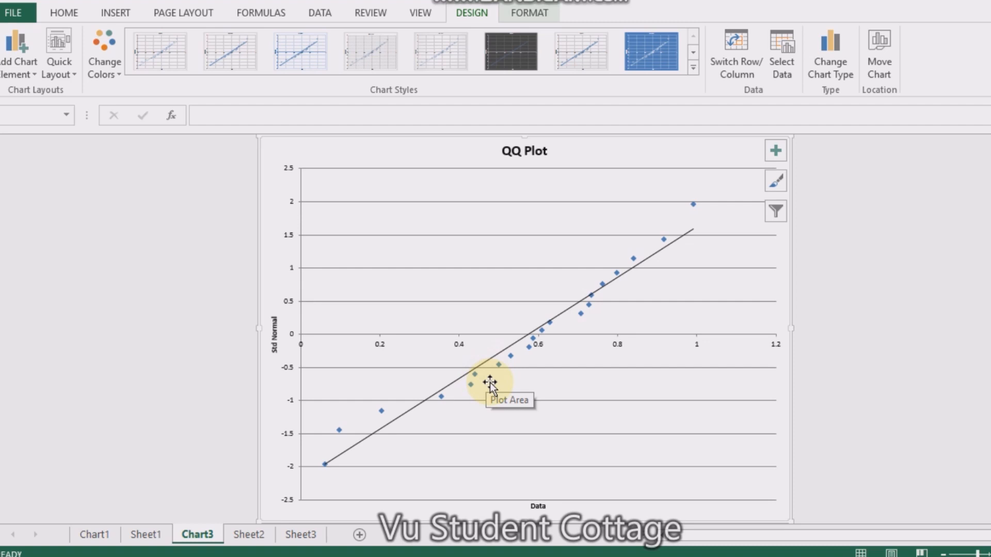
left_click(660, 52)
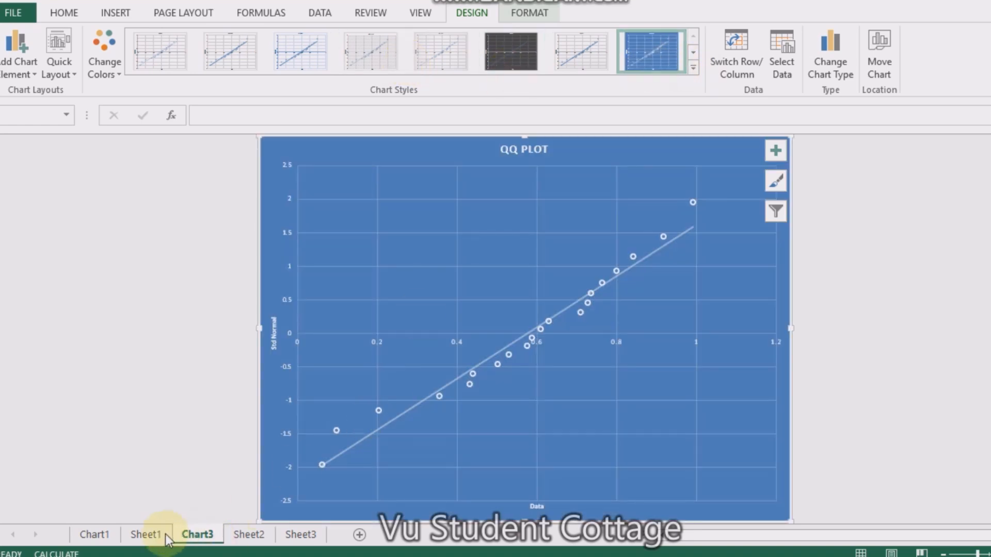
Compare the QQ plots on Chart1 and Chart3, examining how closely the points follow the trend line.
left_click(95, 534)
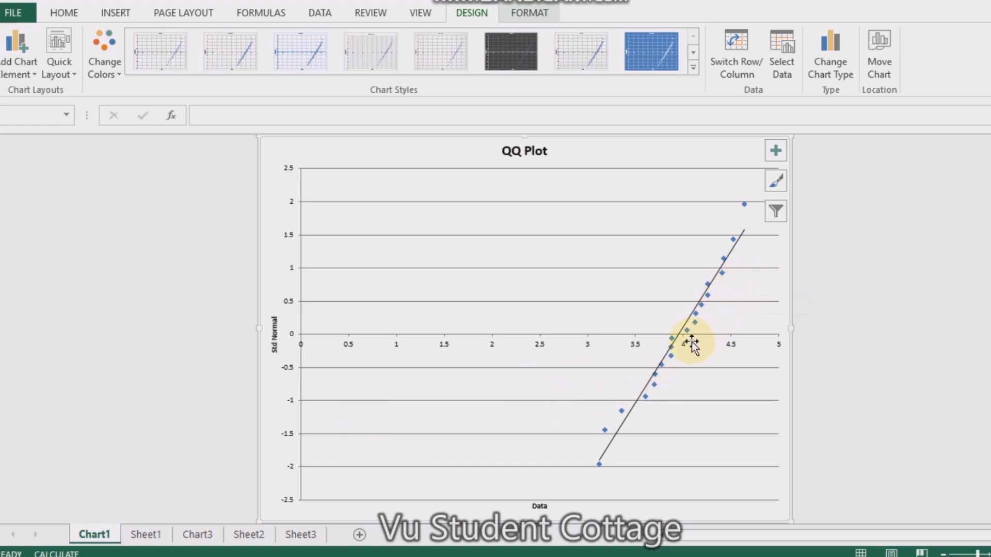
left_click(199, 535)
left_click(471, 361)
left_click(596, 318)
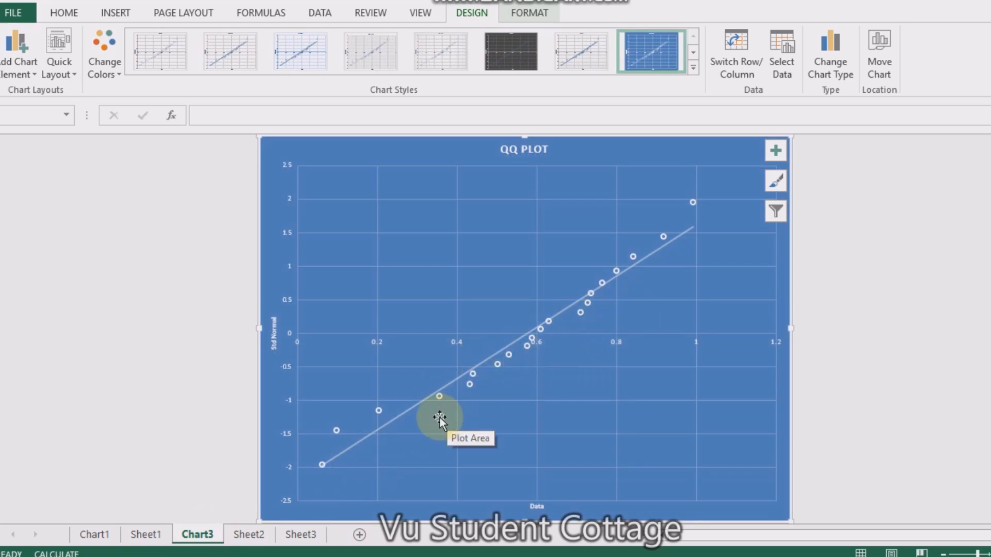
left_click(96, 535)
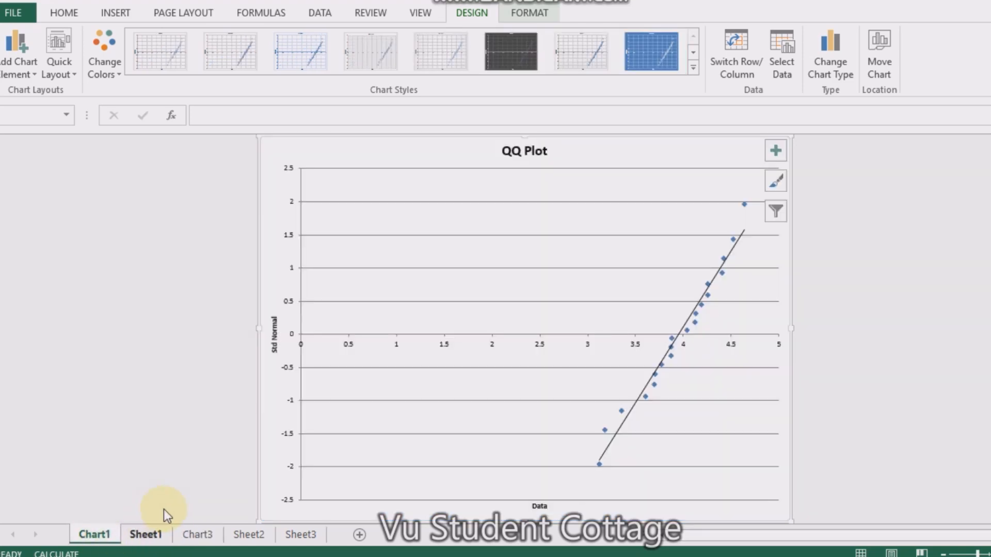
Return to Sheet1 and start the Descriptive Statistics and Normality tool from the Real Statistics data analysis tools.
left_click(154, 535)
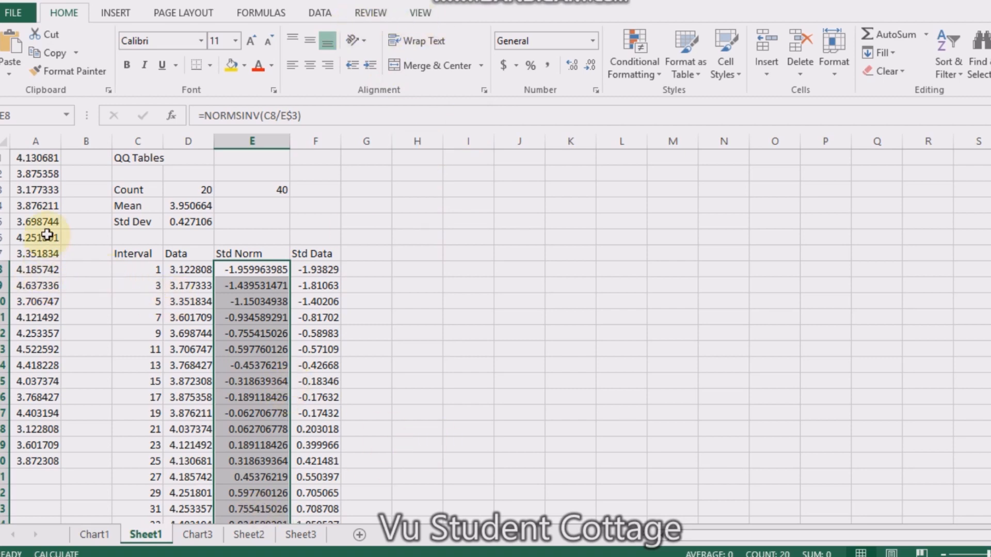
left_click(57, 189)
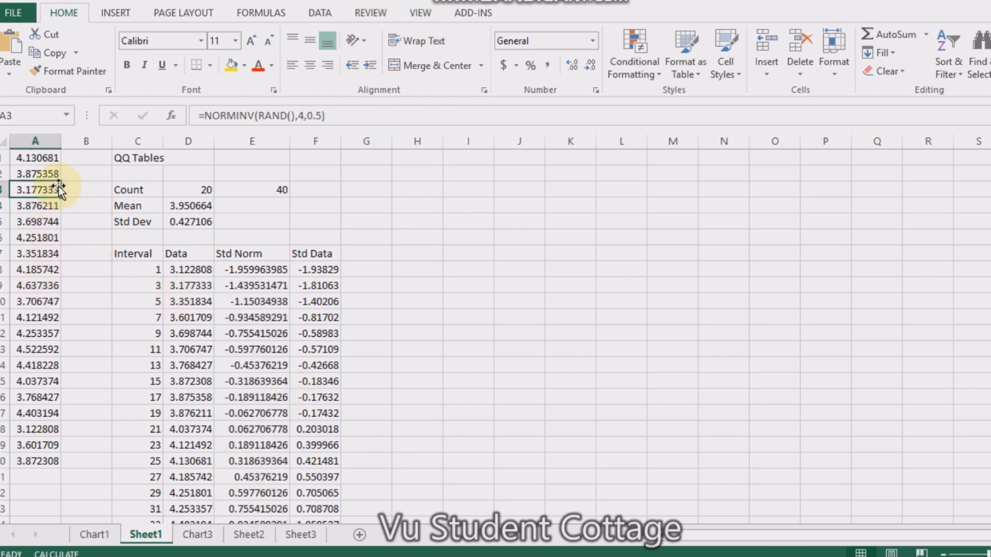
left_click(472, 14)
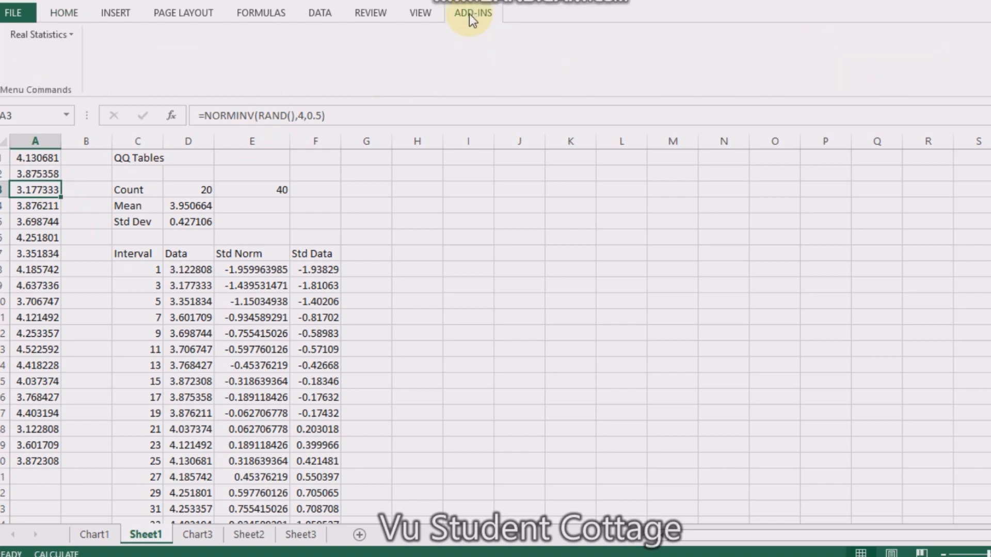
left_click(66, 33)
left_click(66, 50)
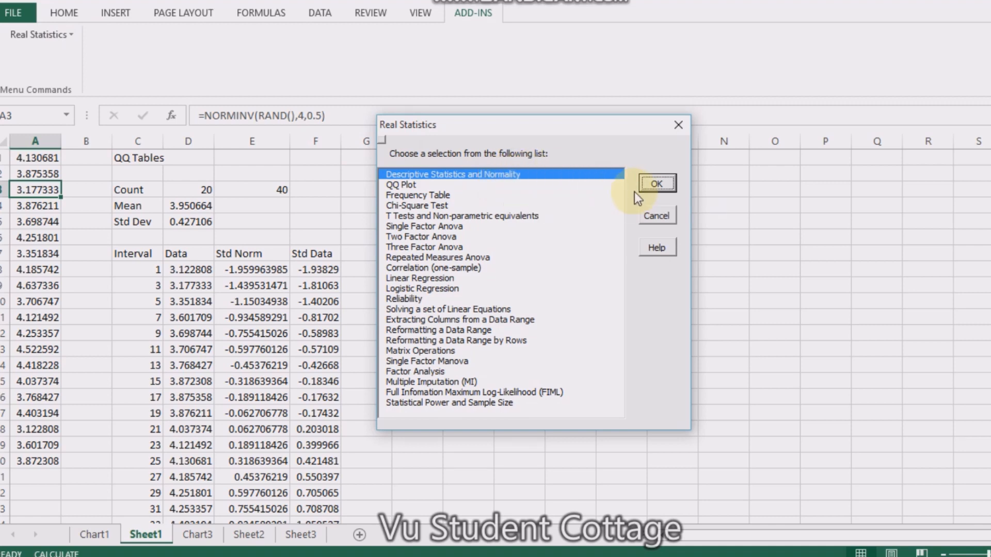
left_click(653, 184)
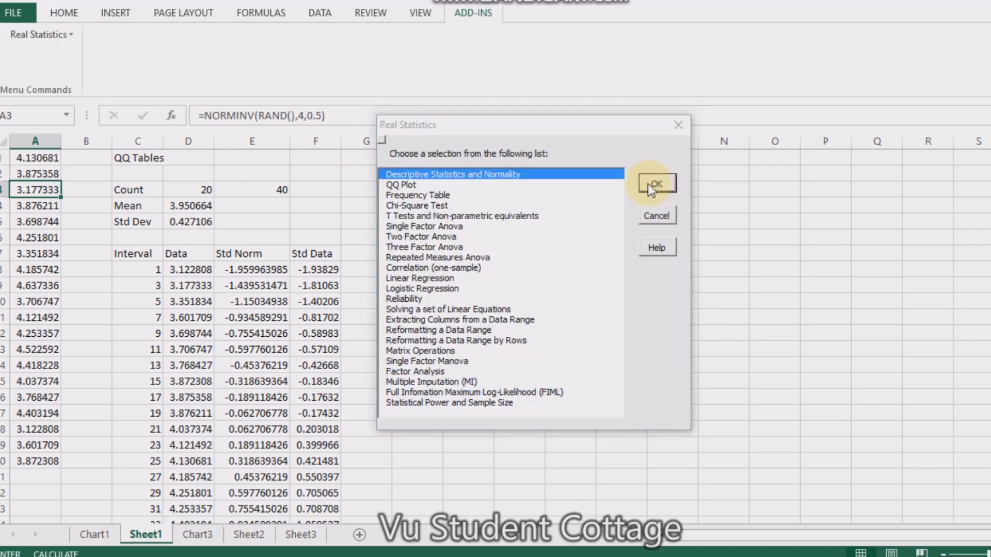
Set the Descriptive Statistics and Normality input range to Sheet1!$A$1:$A$20.
left_click(759, 194)
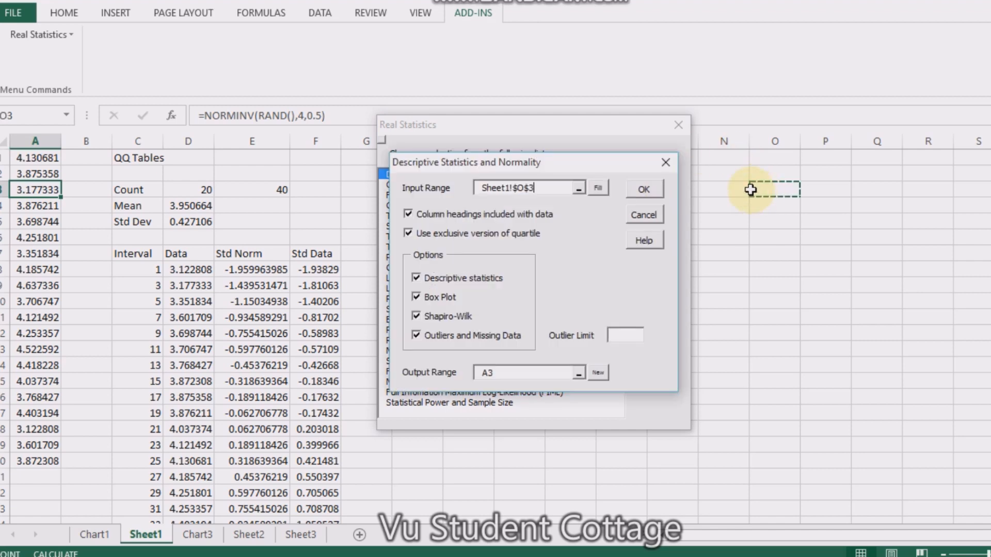
left_click(578, 188)
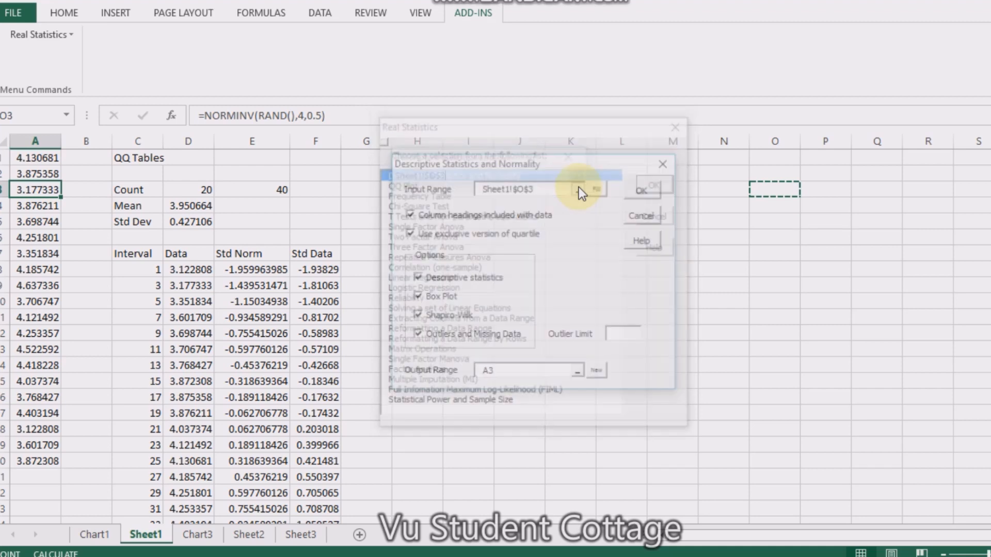
left_click_drag(17, 156, 45, 459)
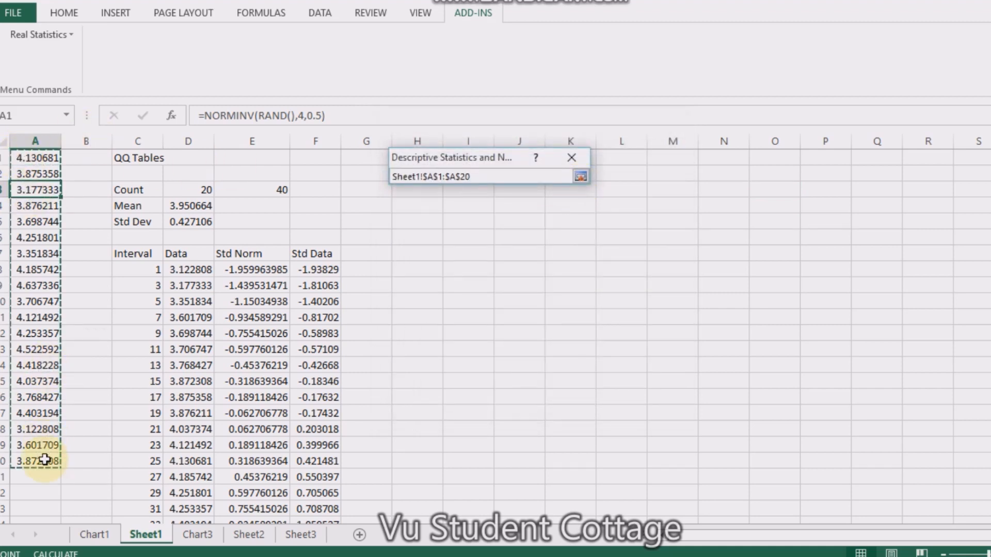
left_click(581, 177)
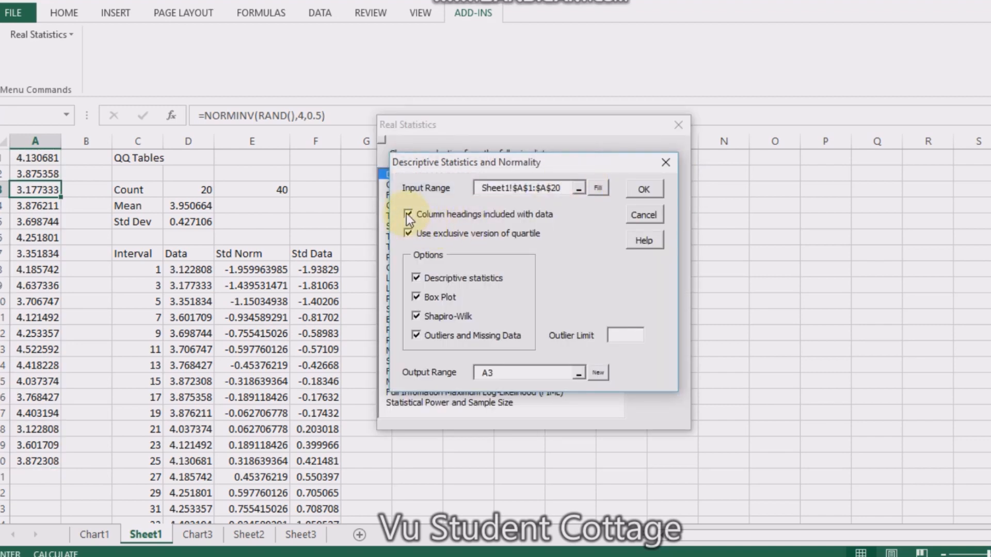
Turn off column headings included with data, set the output range to Sheet1!$J$4, and run the descriptive statistics and normality analysis.
key("Return")
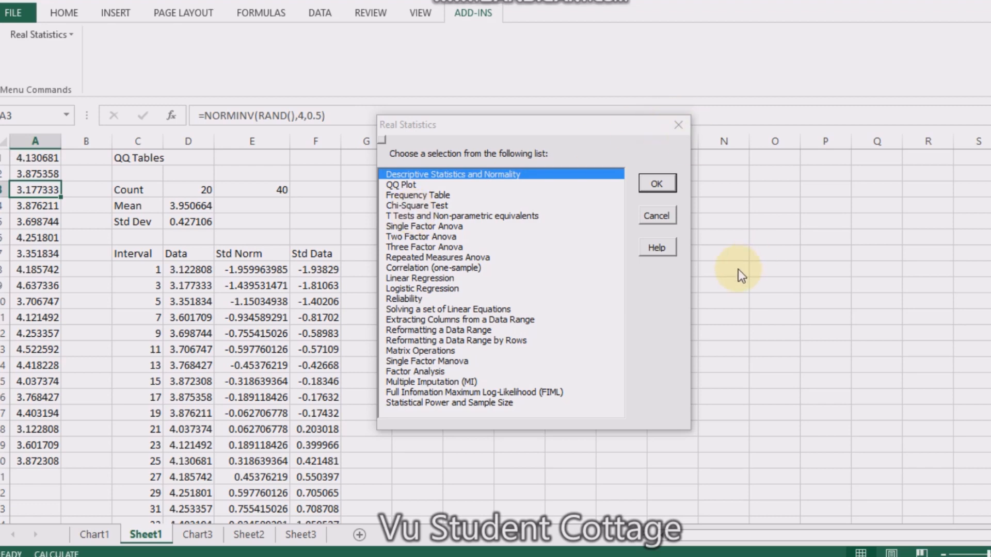
key("Return")
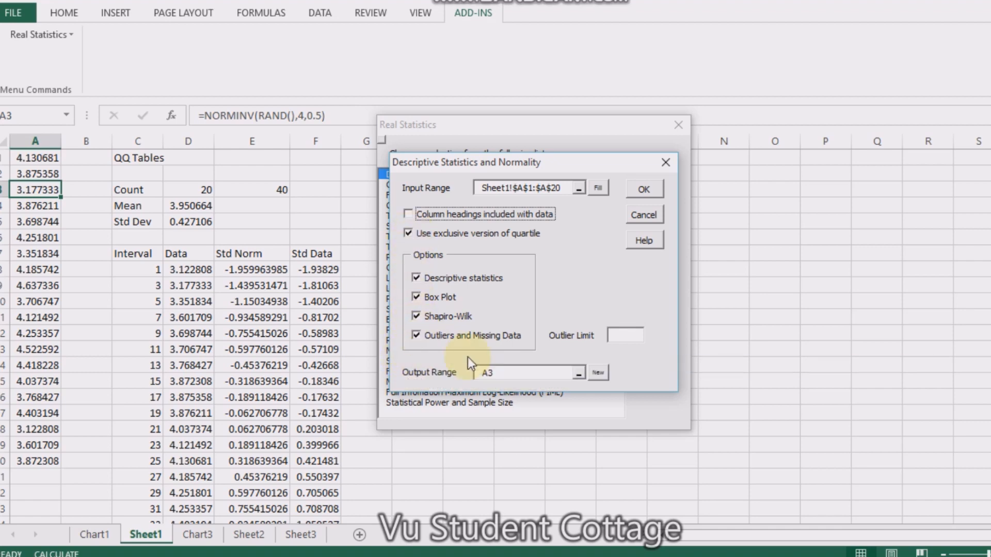
left_click(577, 371)
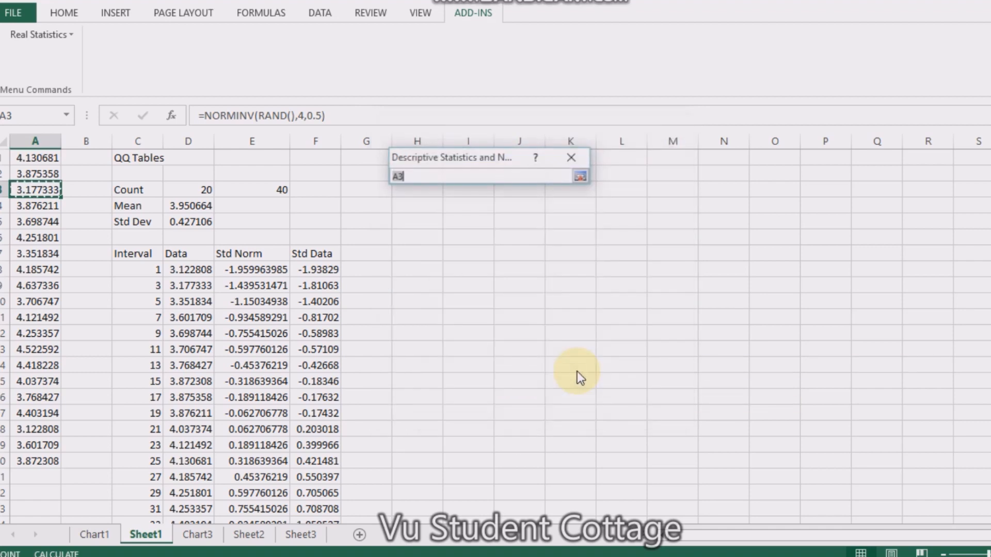
left_click(518, 206)
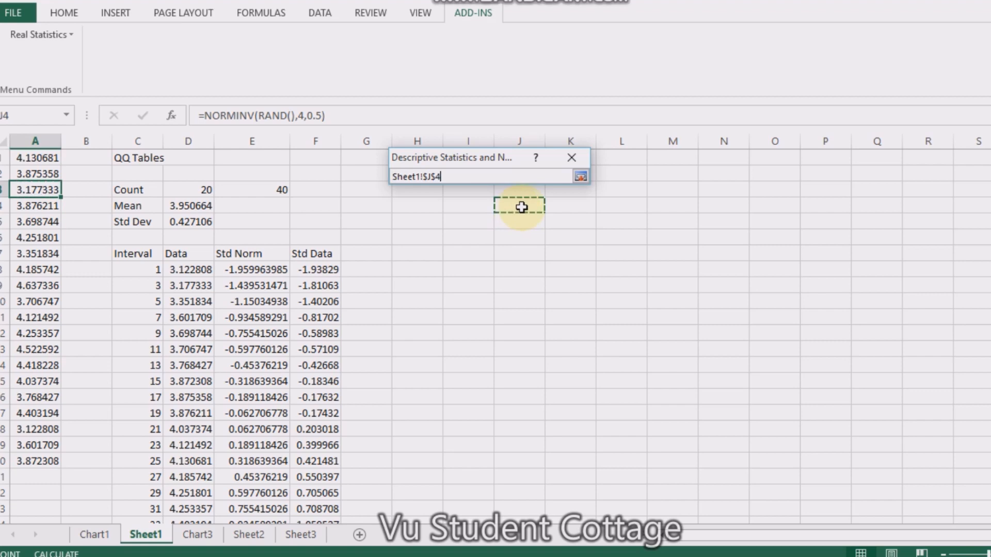
left_click(581, 177)
left_click(643, 188)
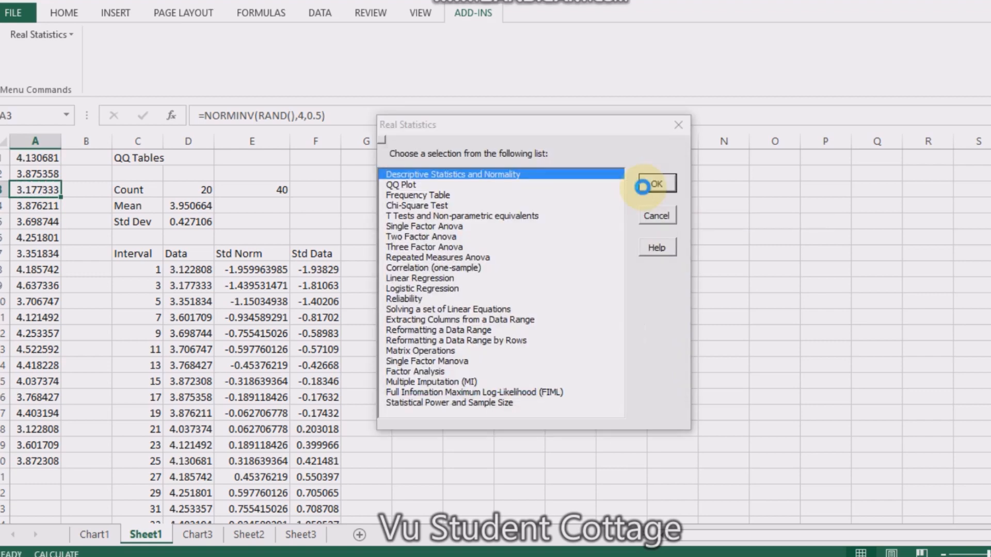
Move the Box Plot chart off the results to beside the Outliers and Missing Data table, and widen column J to fit its labels.
left_click(679, 125)
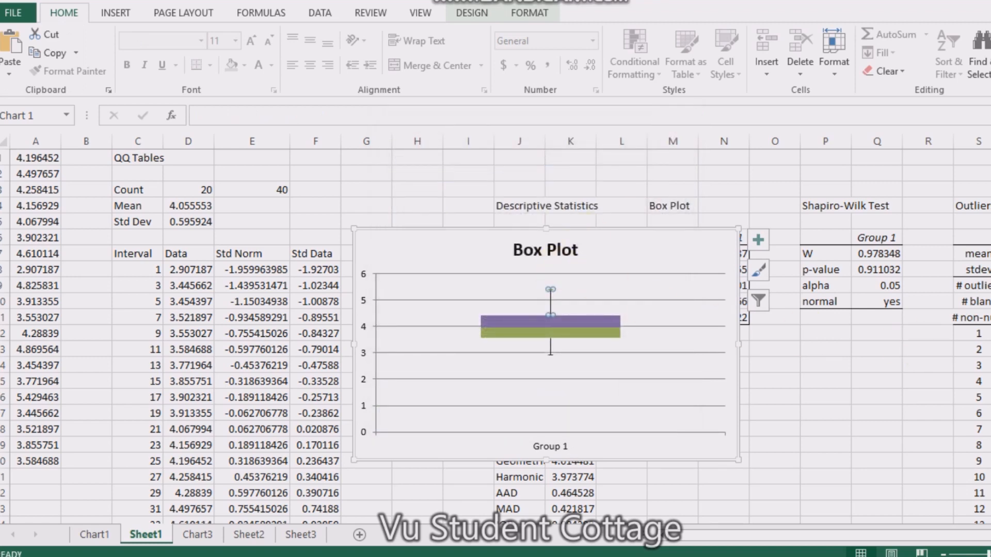
scroll(811, 504, "right", 4)
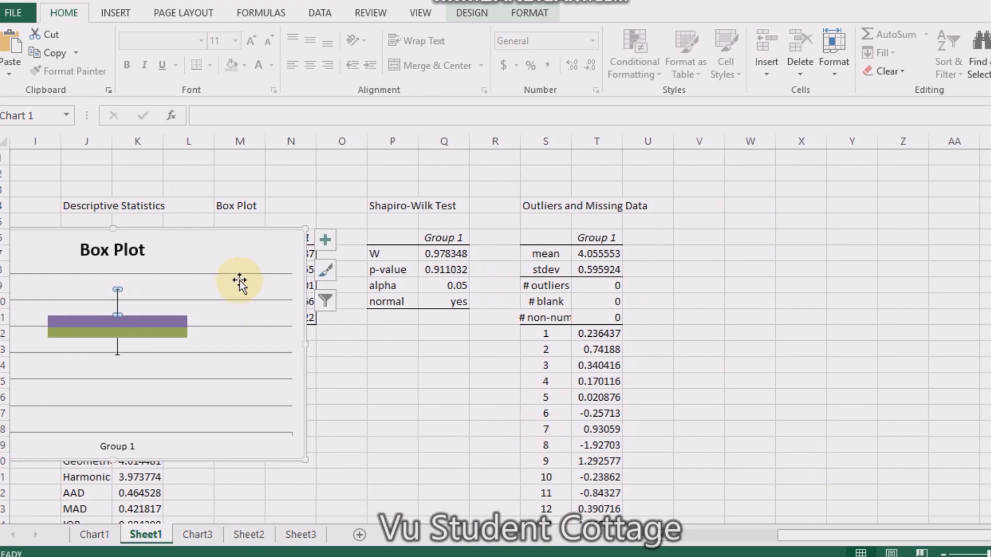
left_click_drag(243, 252, 795, 282)
left_click_drag(990, 227, 983, 203)
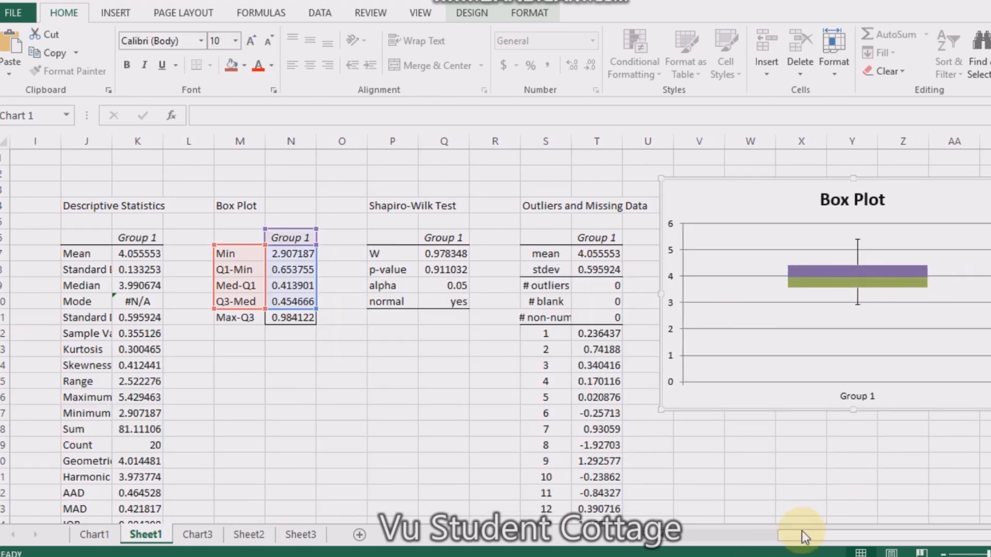
left_click_drag(807, 538, 753, 539)
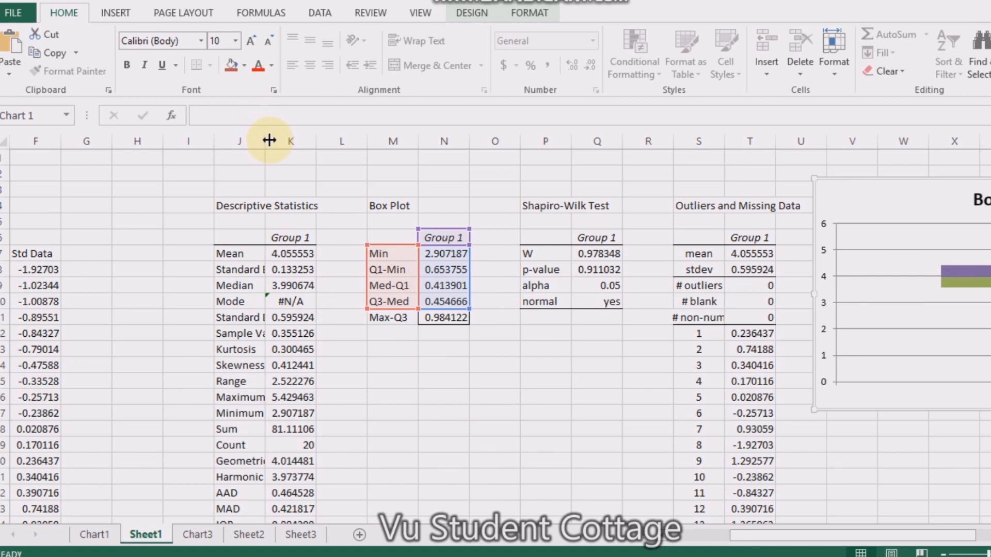
left_click_drag(269, 140, 296, 140)
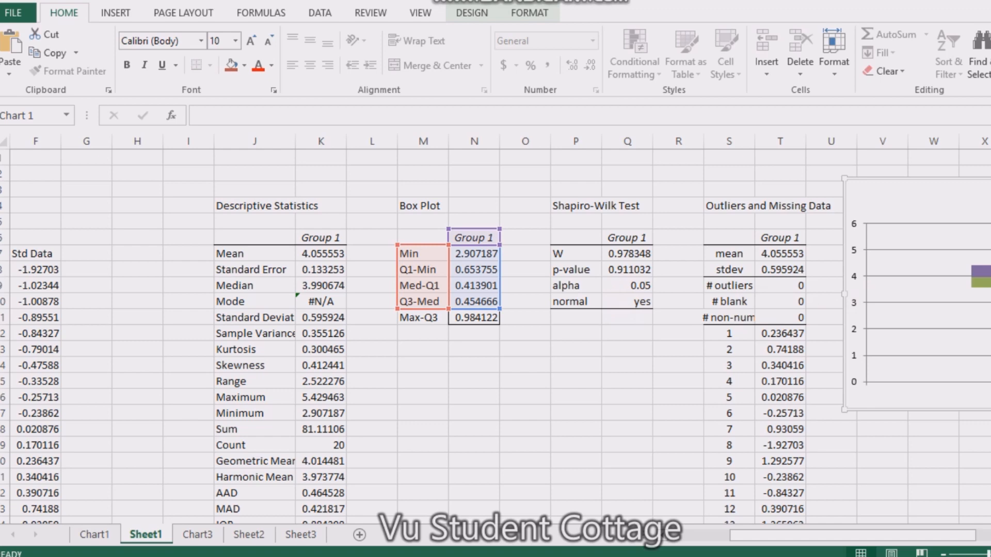
Examine the box plot with the result tables on Sheet1 and the QQ table on Sheet2.
scroll(495, 335, "right", 4)
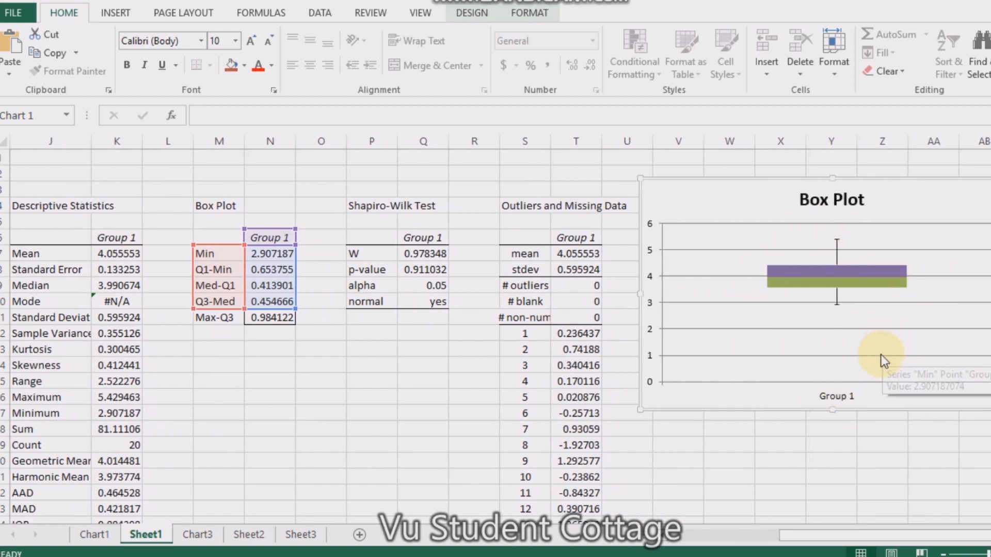
left_click(244, 537)
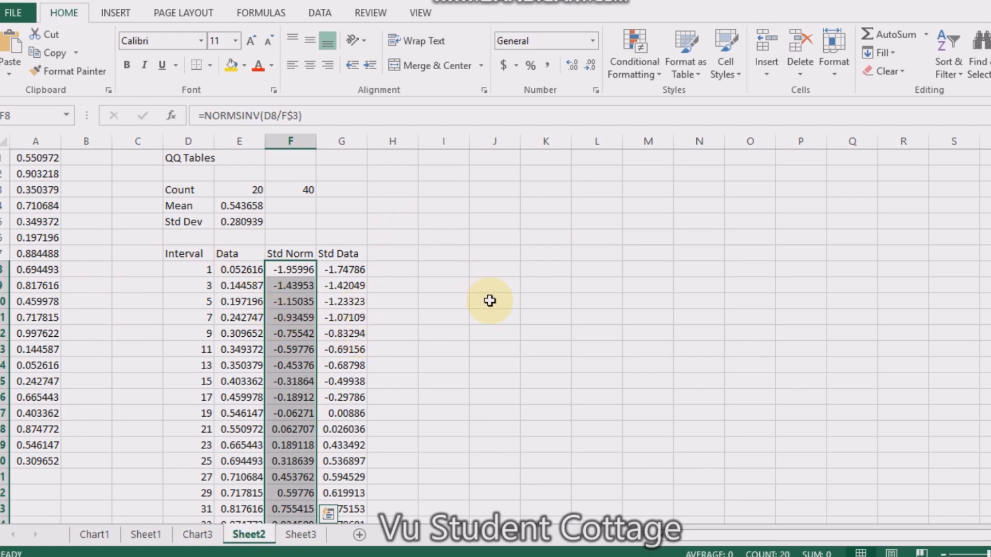
left_click(147, 537)
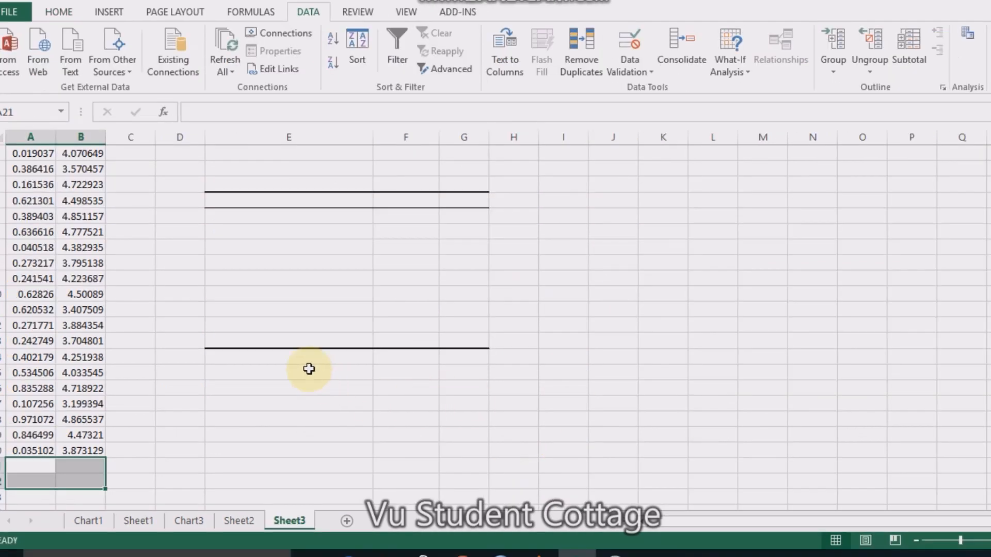
Enter the label varance1 in cell A21 of Sheet3, below the first data column.
left_click(41, 470)
double_click(41, 469)
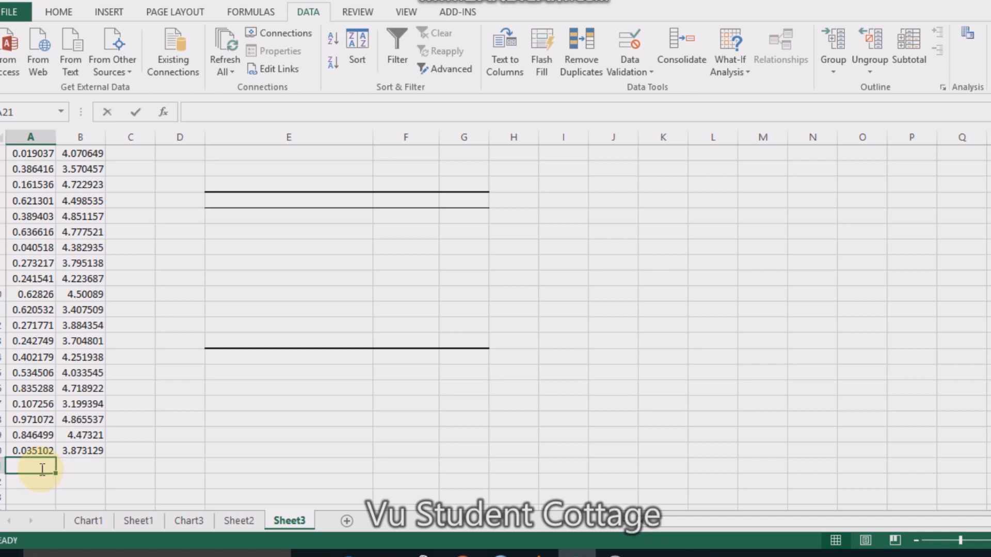
type("varance")
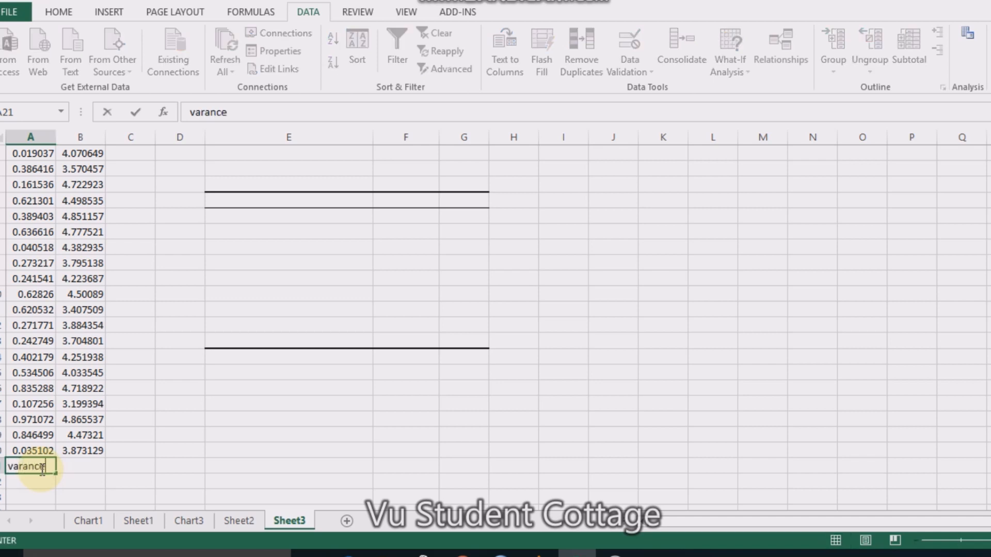
type("1")
Calculate the population variance of the first data column in cell B21 with =VAR.P(A1:A20).
left_click(83, 470)
double_click(83, 470)
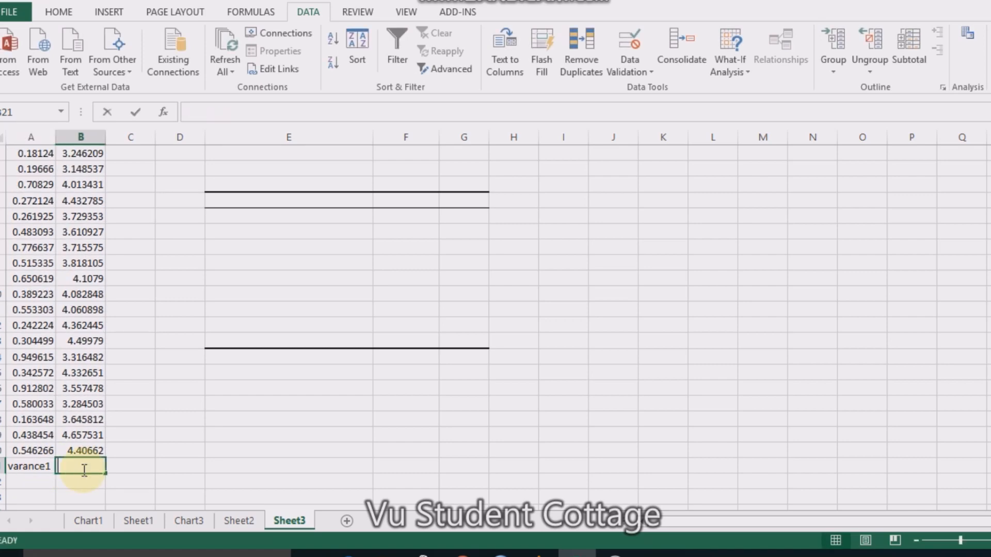
type("=va")
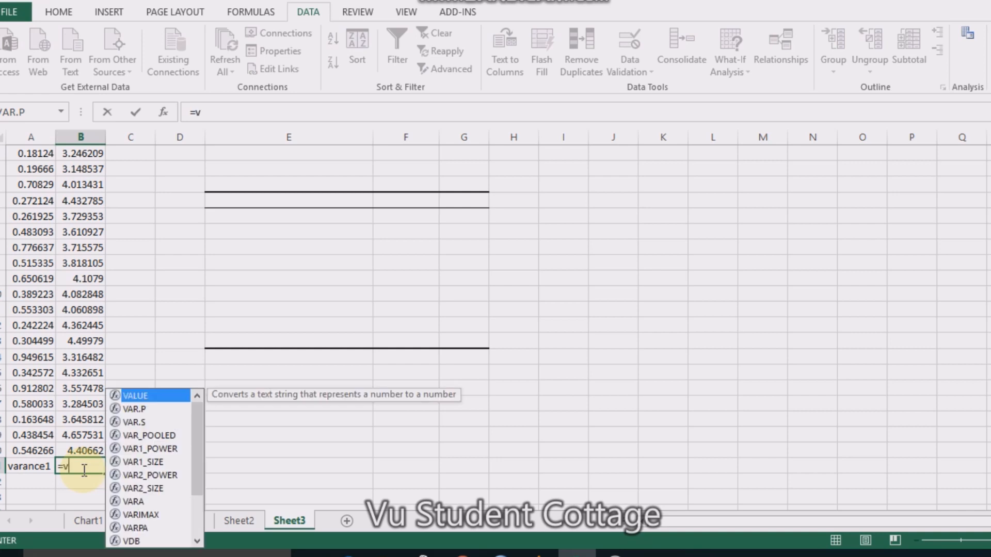
double_click(146, 408)
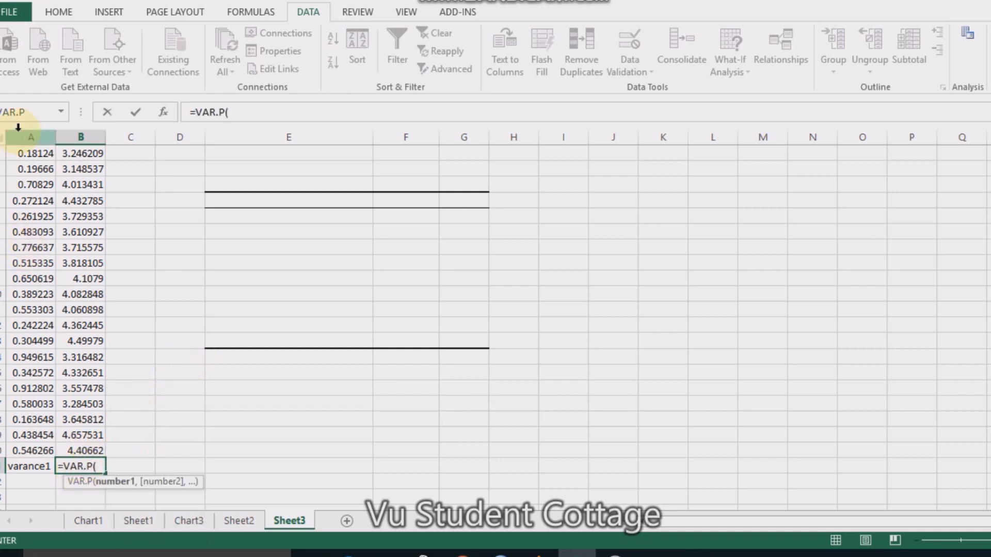
left_click_drag(15, 153, 27, 451)
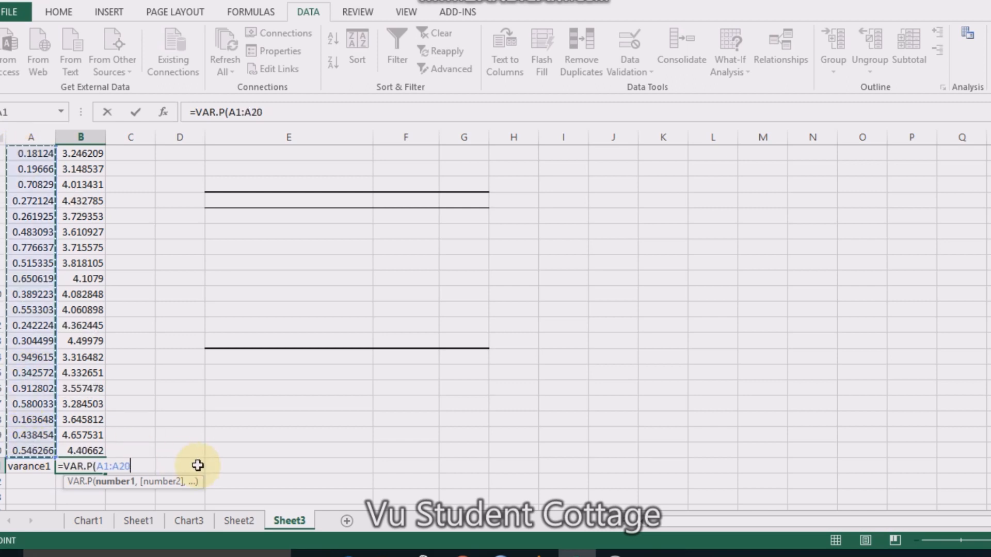
key("Return")
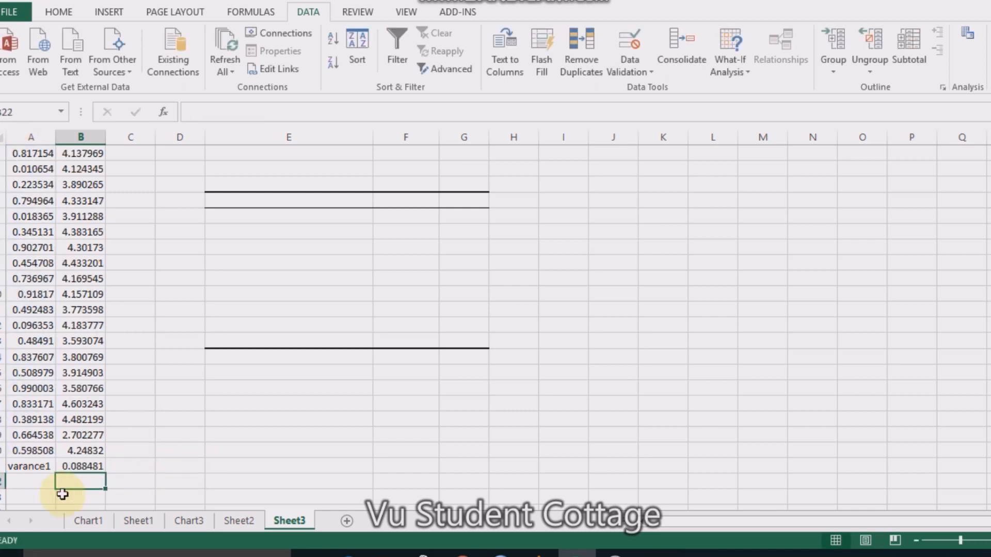
Enter the label varance2 in cell A22, below the varance1 label.
left_click(29, 481)
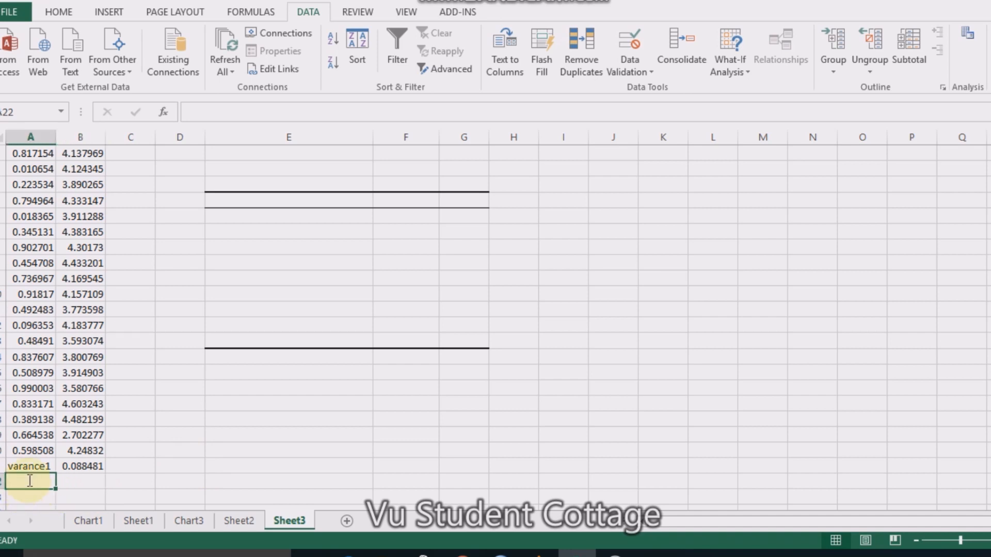
type("v")
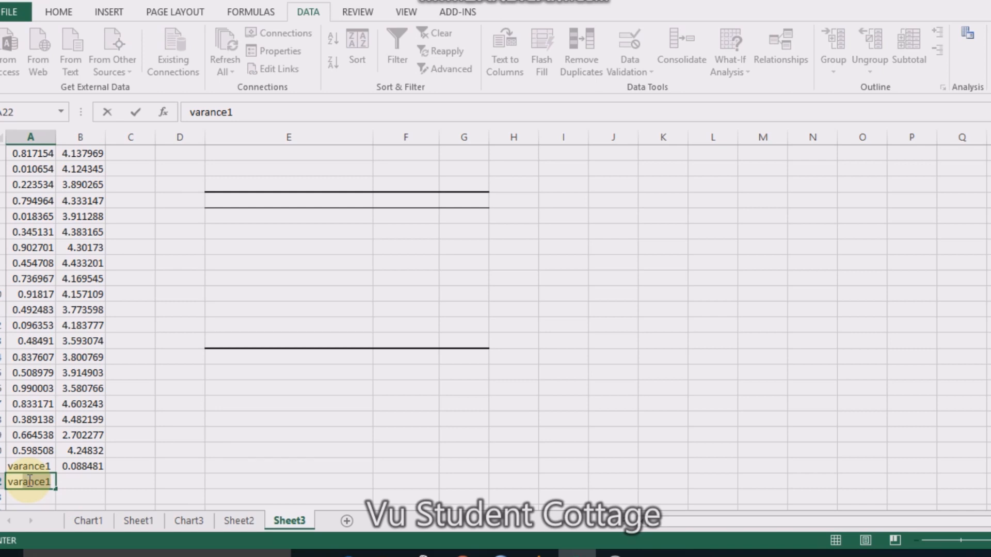
type("arancwe2")
Calculate the population variance for column B in cell B22 using VAR.P over the range B1:B21.
left_click(69, 482)
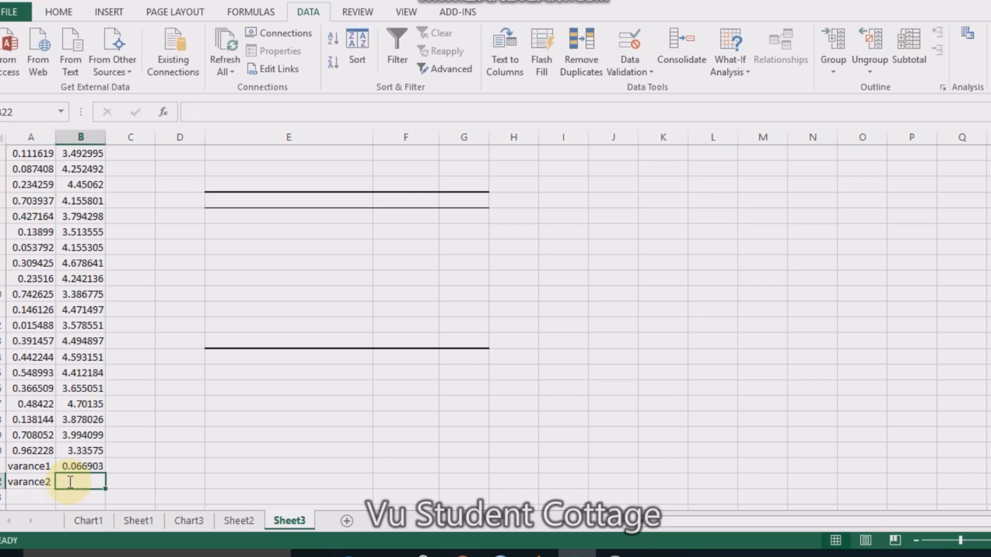
type("=")
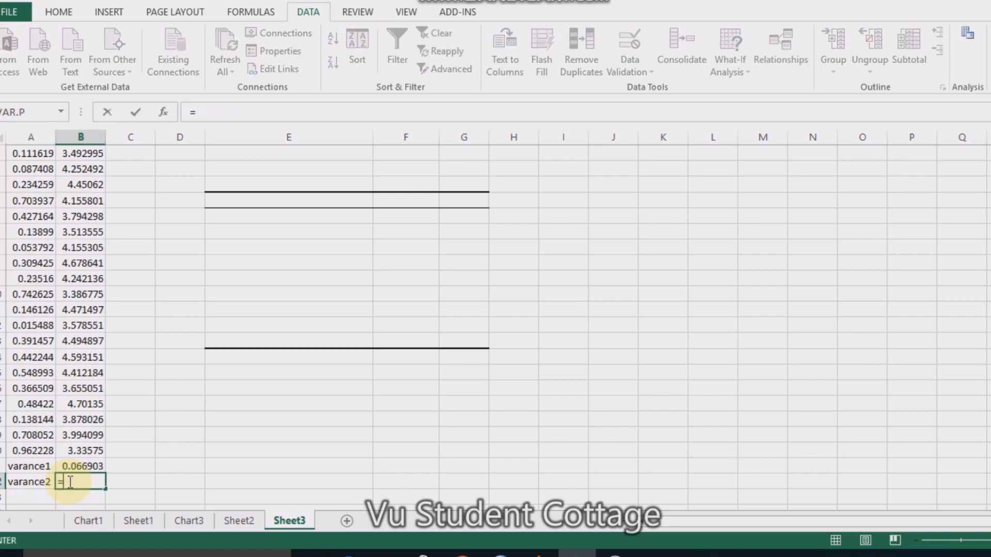
type("va")
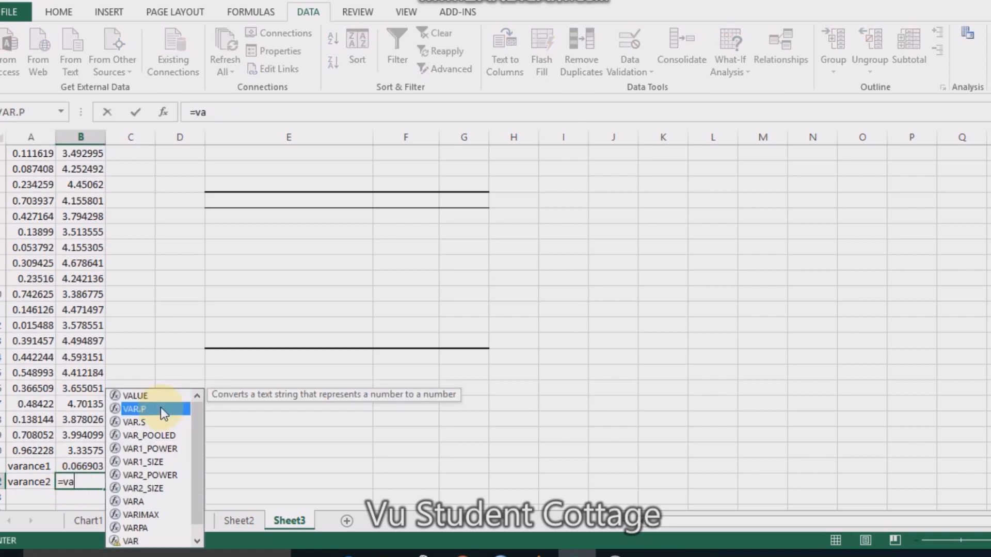
double_click(155, 409)
left_click_drag(162, 419, 58, 155)
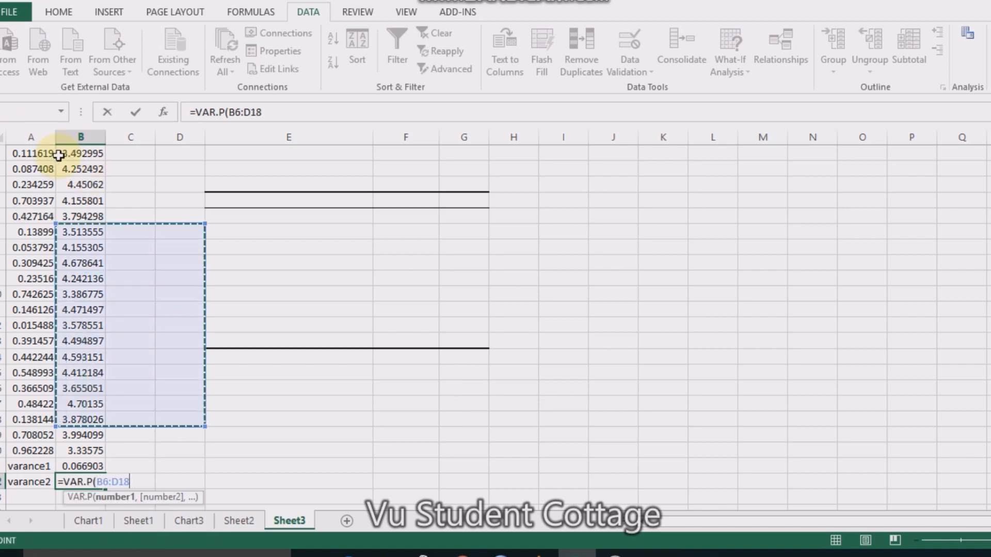
left_click(241, 172)
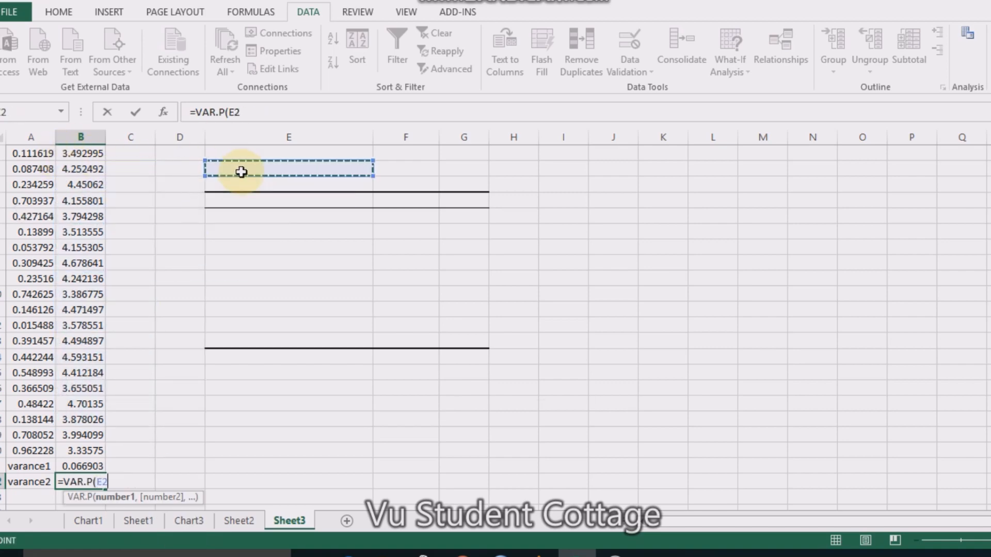
left_click_drag(79, 151, 88, 464)
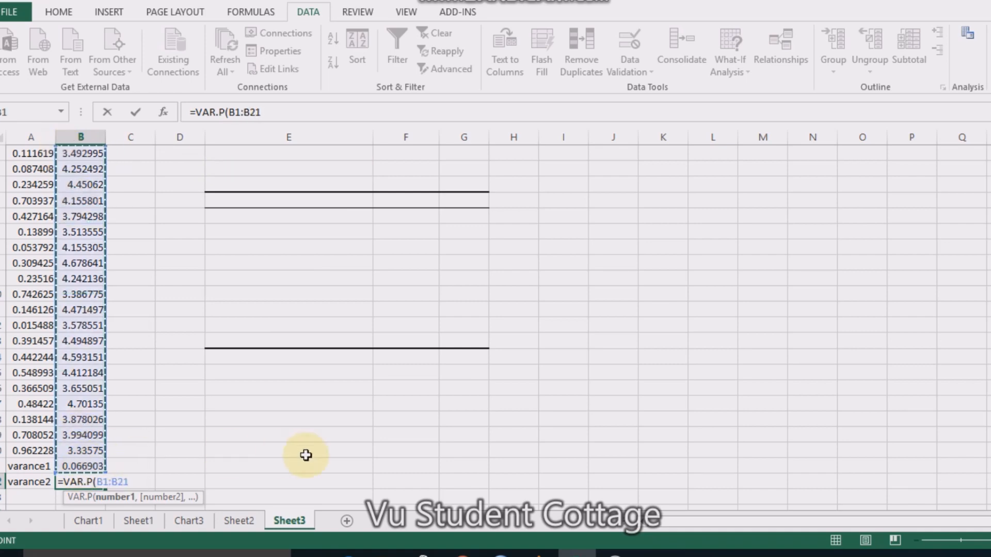
key("Return")
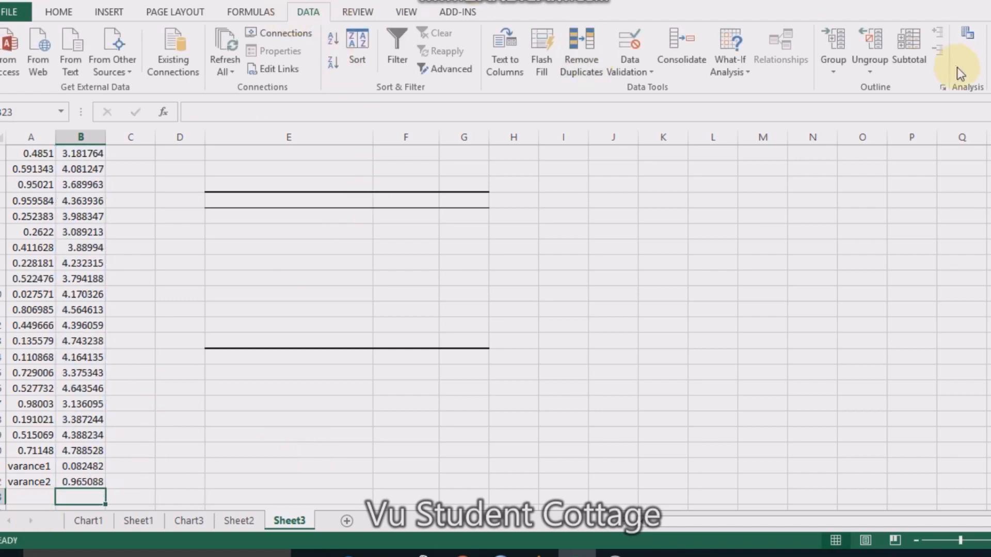
Start the z-Test: Two Sample for Means analysis and set the Variable 1 range to $A$1:$A$20.
left_click(963, 34)
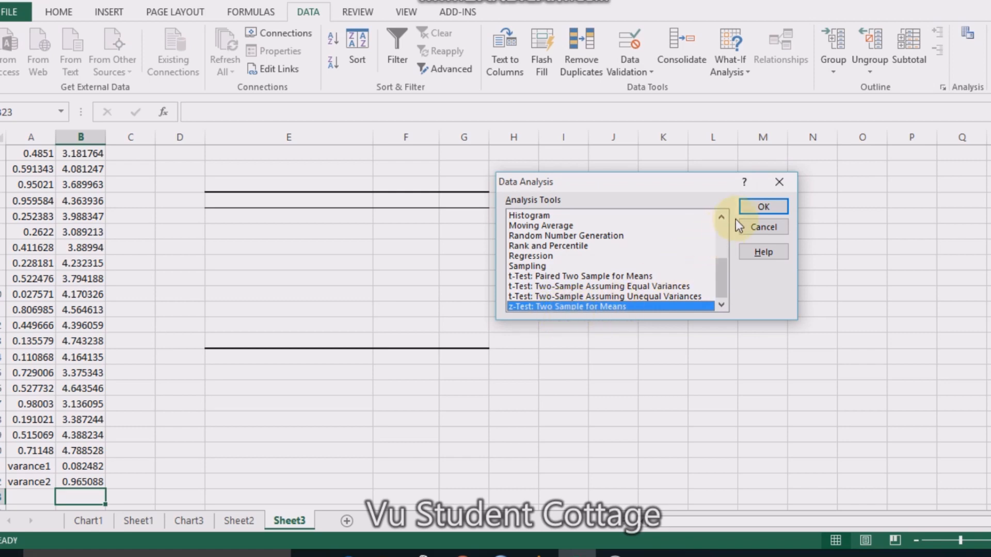
left_click(764, 208)
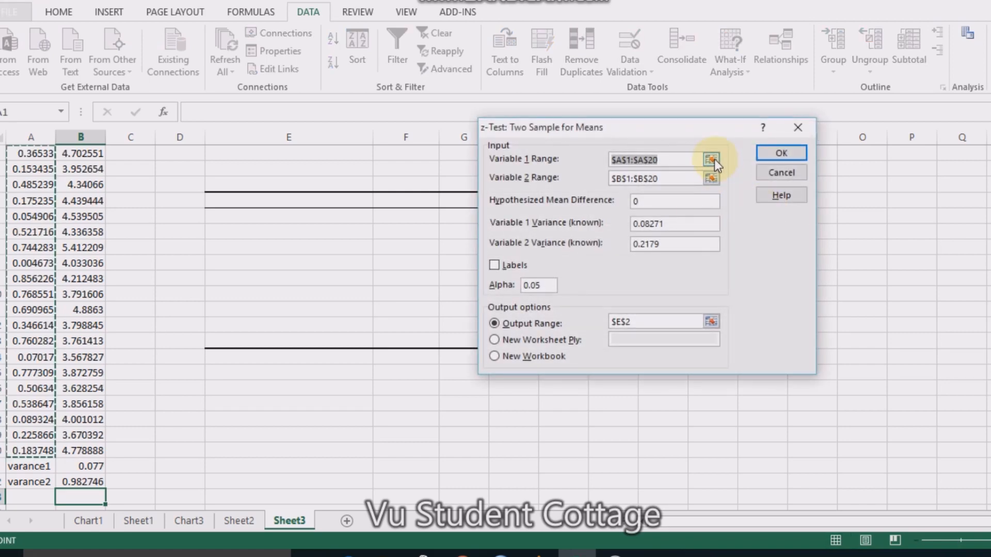
left_click(713, 158)
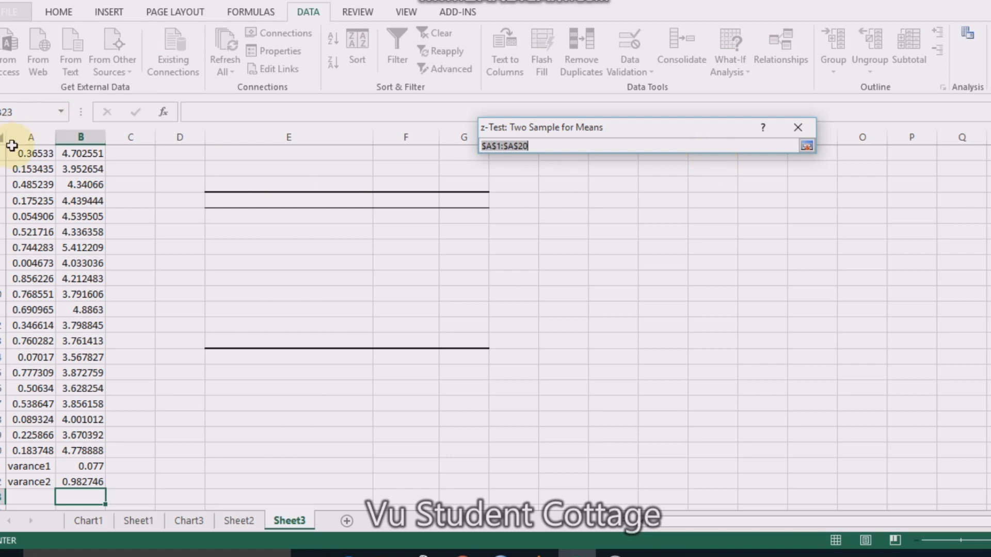
left_click_drag(16, 154, 44, 457)
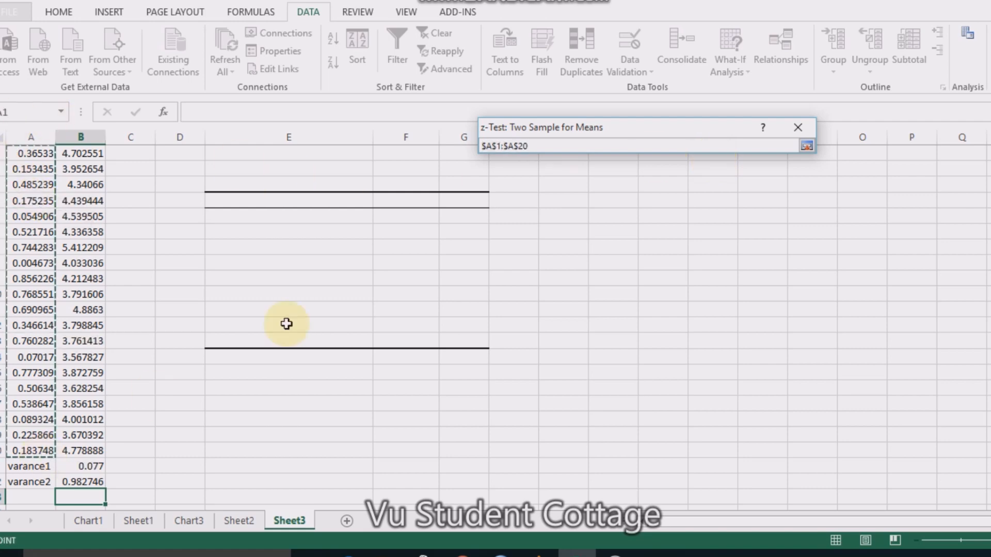
left_click(807, 146)
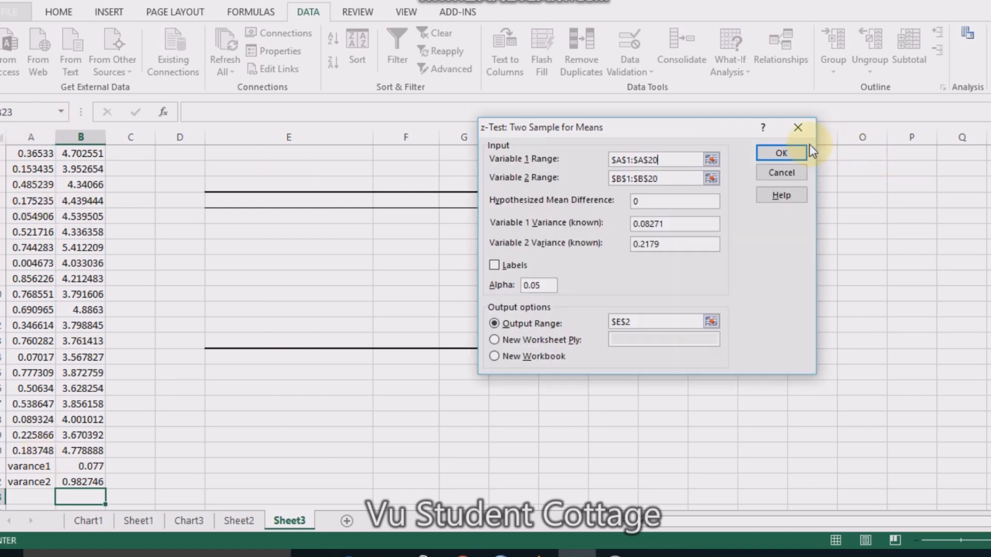
Set the z-test's Variable 2 range to $B$1:$B$20.
left_click(711, 179)
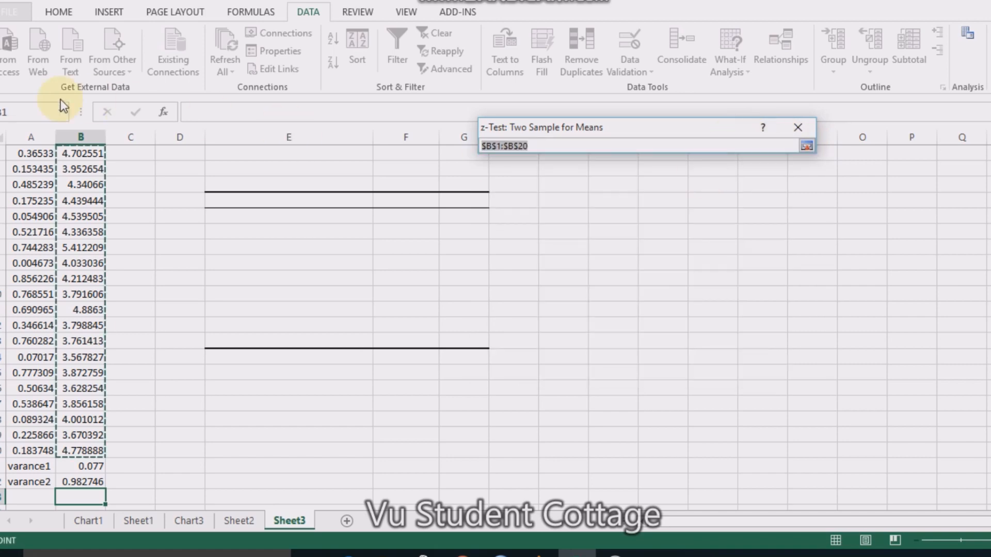
left_click_drag(60, 149, 85, 459)
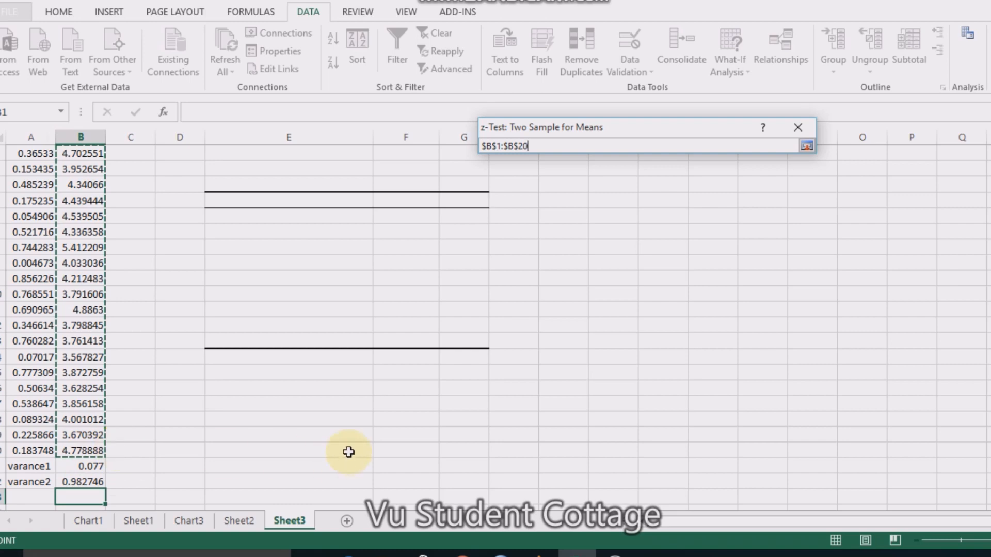
left_click(806, 145)
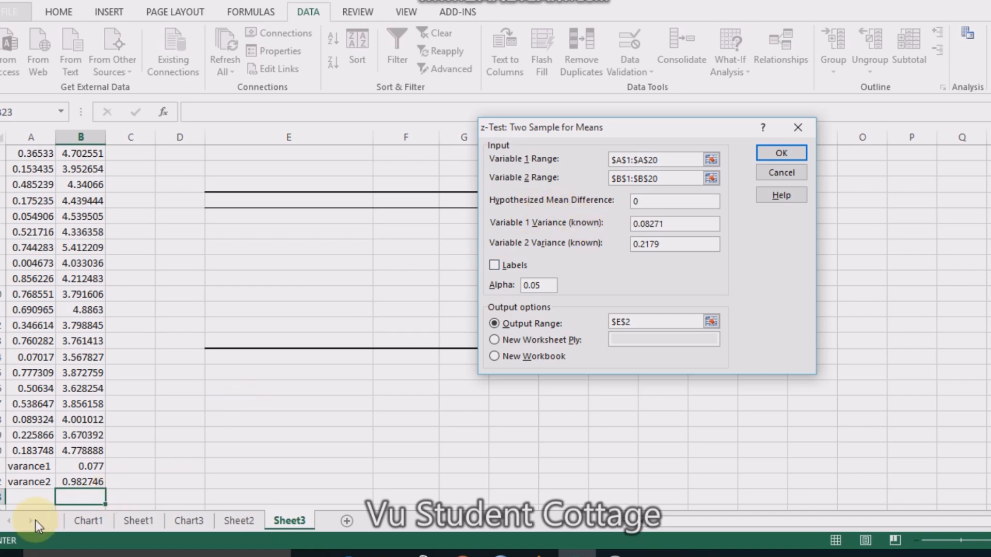
Set the z-test's known variances to 0.077 for Variable 1 and 0.982746 for Variable 2.
left_click(82, 467)
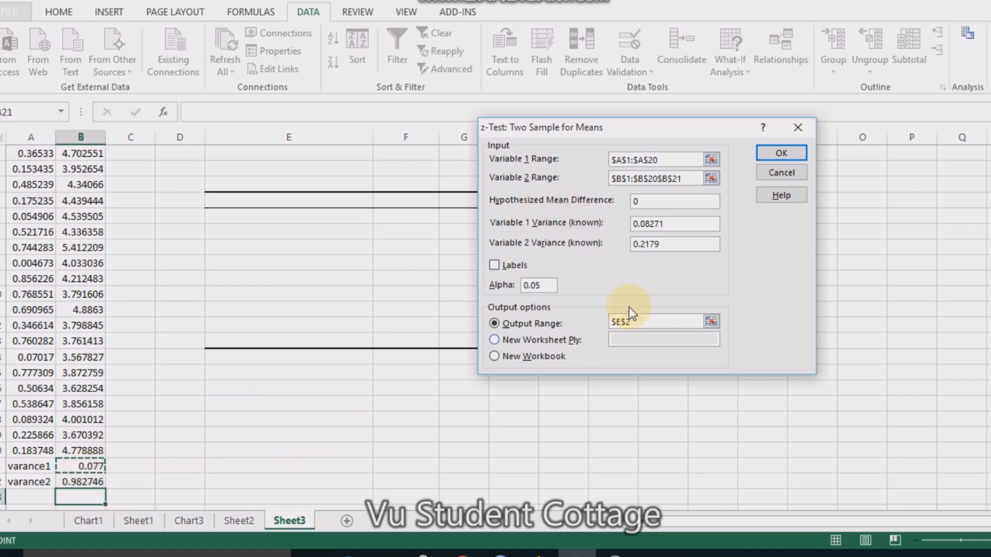
left_click(674, 222)
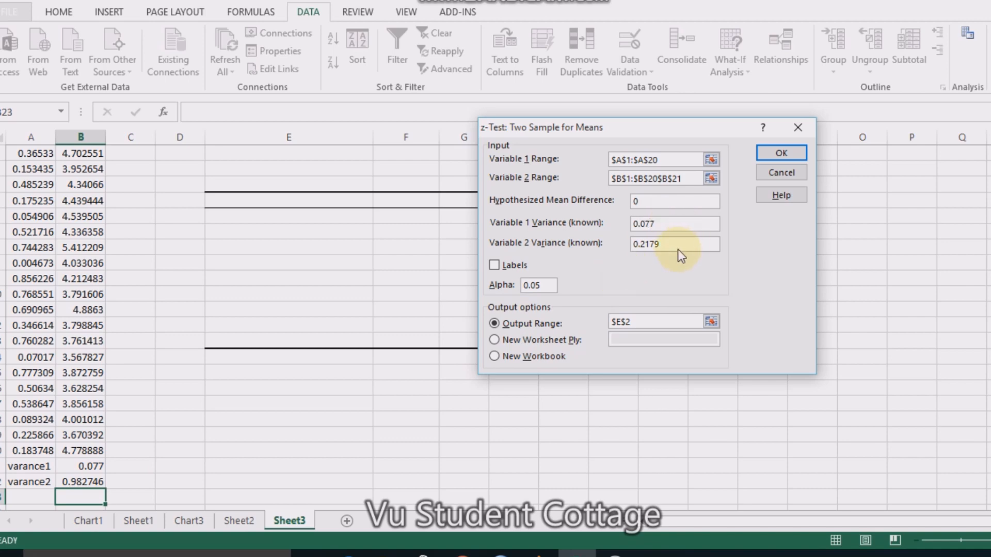
left_click(676, 243)
key("BackSpace")
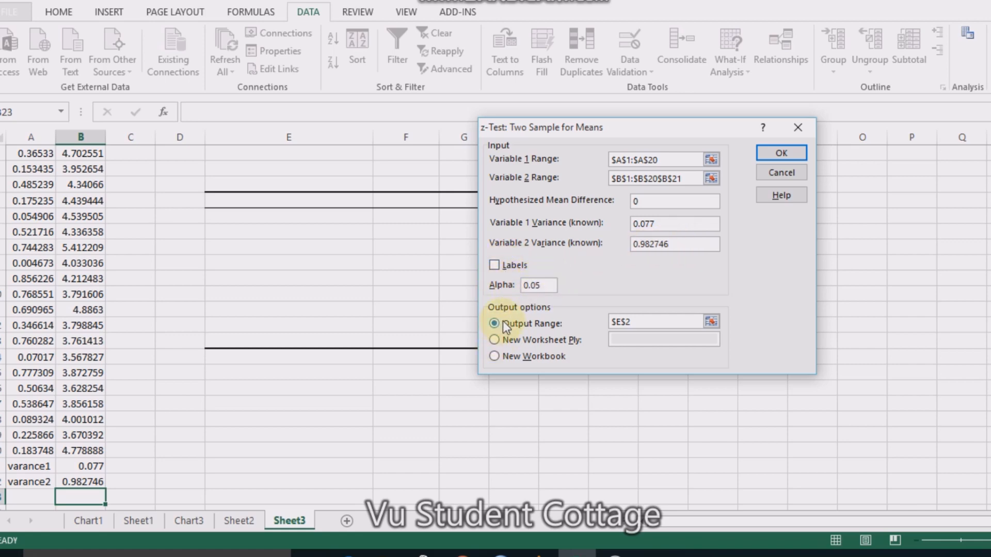
Try to run the z-test with its output range set to $E$4.
left_click(711, 321)
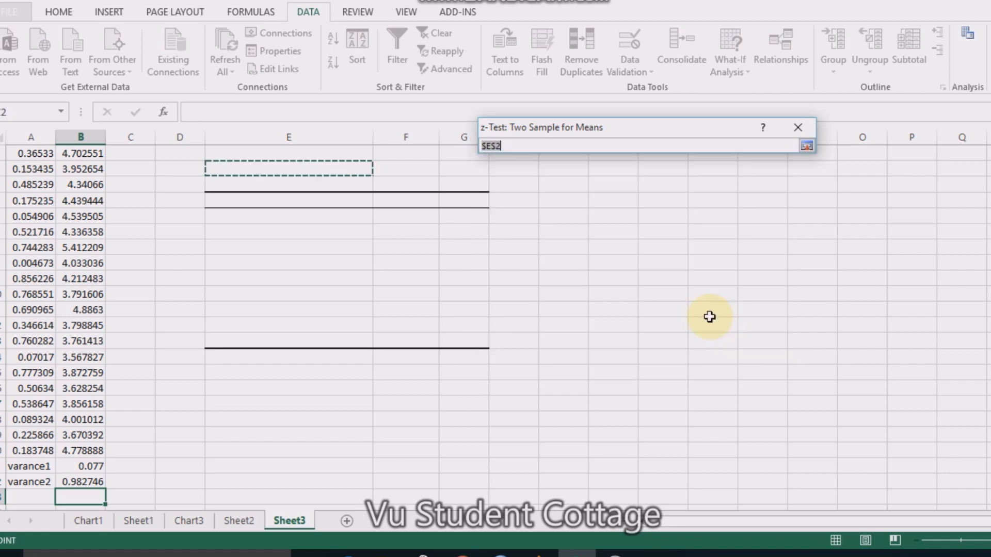
left_click(324, 201)
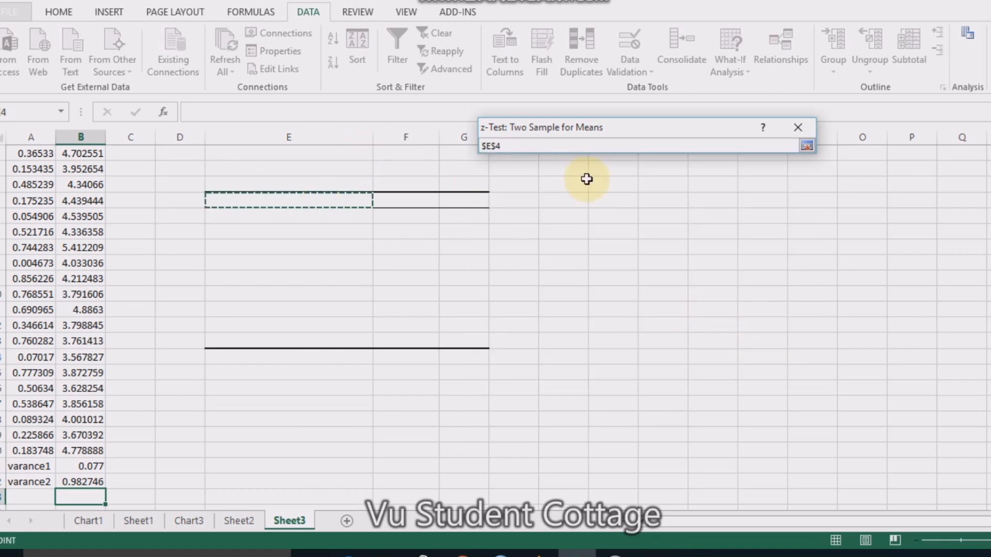
left_click(807, 146)
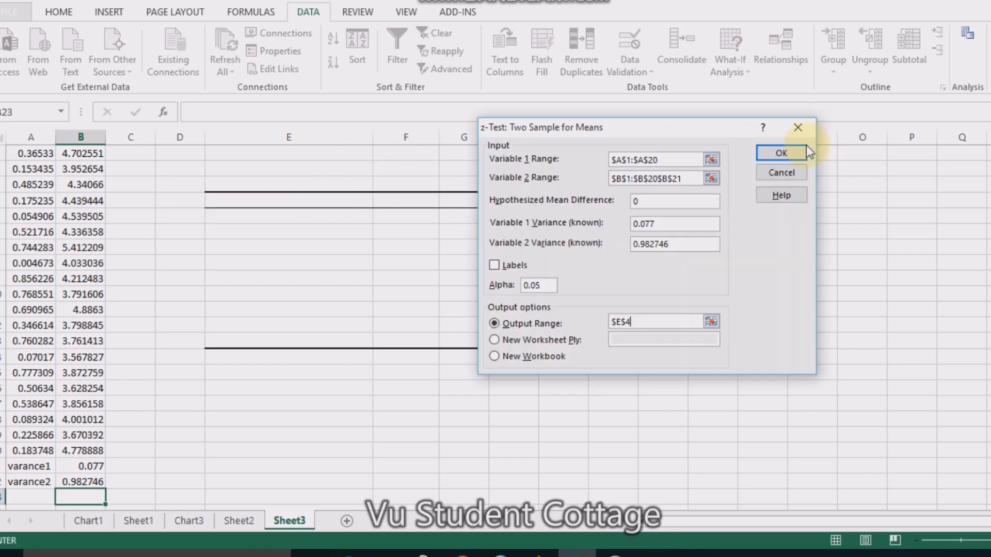
left_click(794, 151)
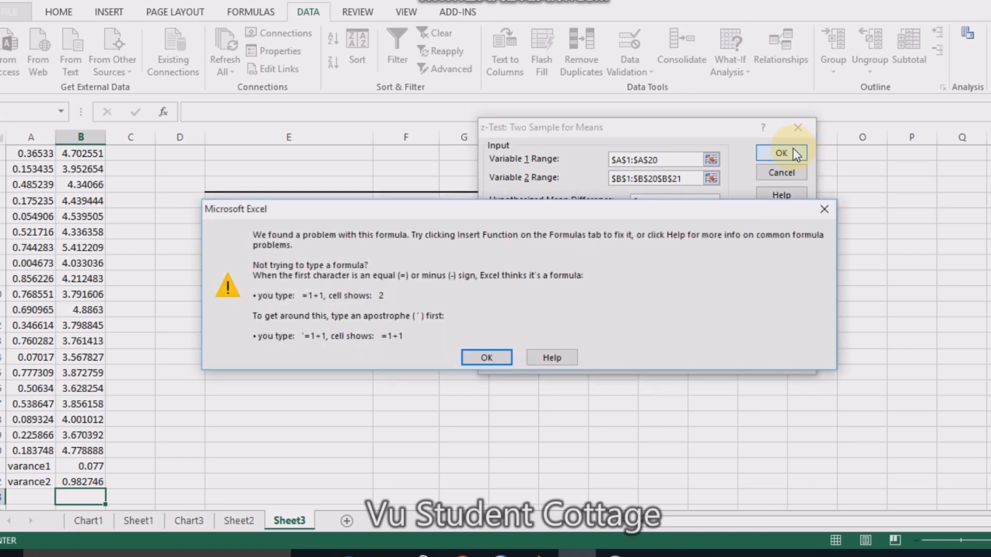
left_click(482, 362)
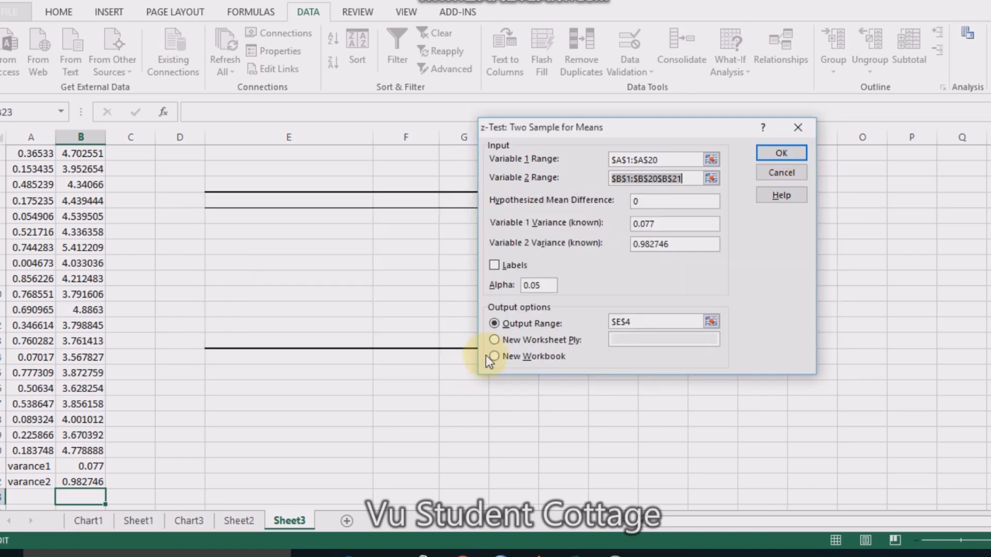
Set the z-test's output range to $H$3 and try to run the test.
left_click(711, 322)
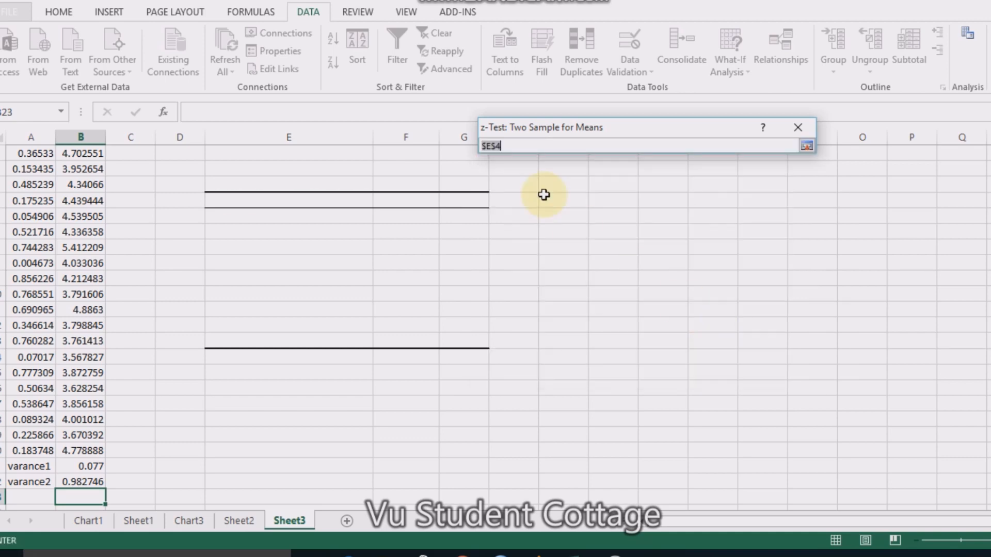
left_click(527, 186)
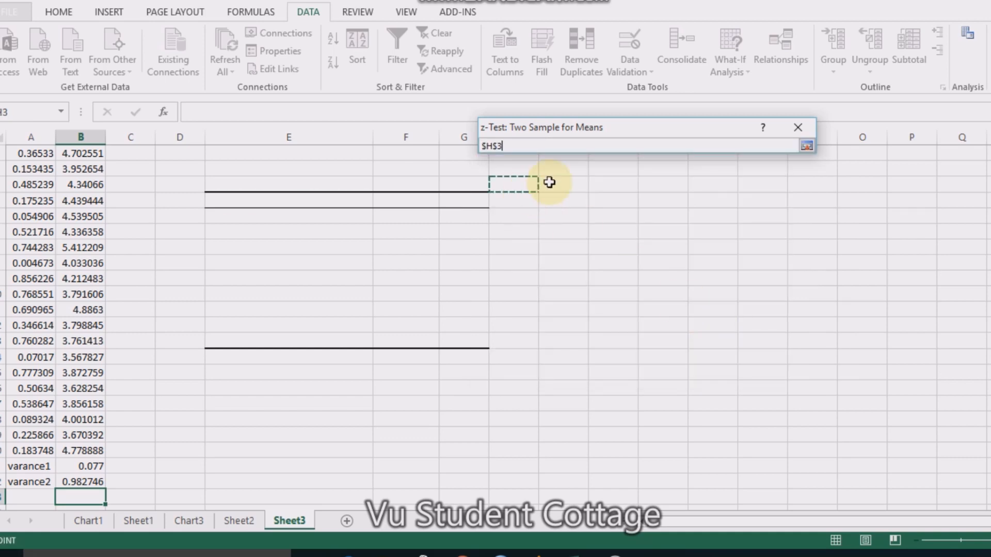
left_click(807, 146)
left_click(775, 152)
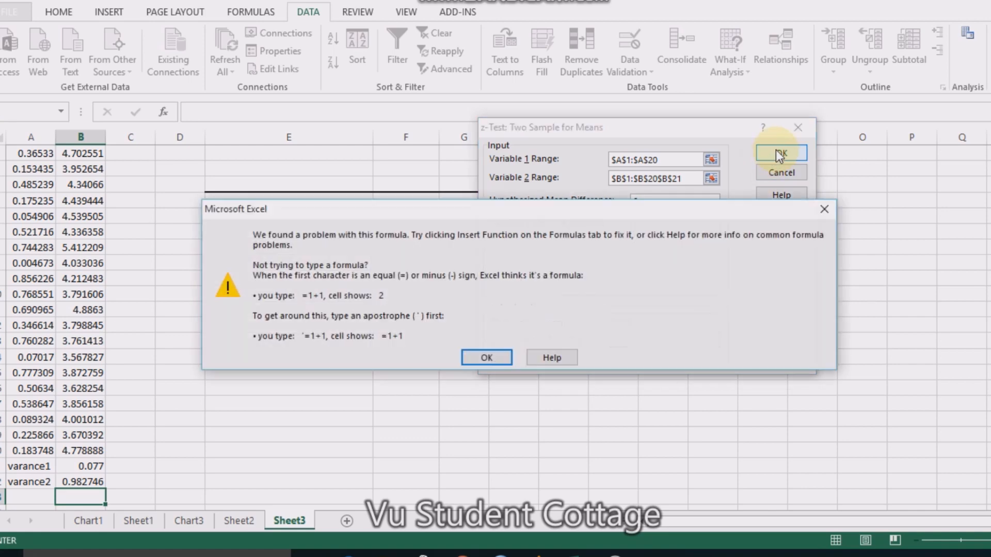
left_click(824, 210)
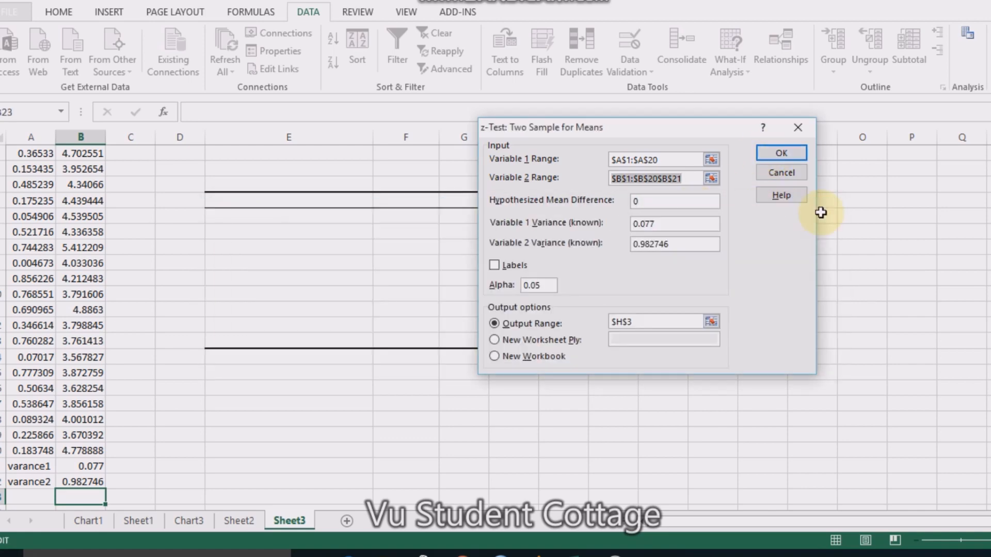
Run the z-test with the Variable 2 range corrected to $B$1:$B$20, and widen columns H and I to fit the results.
key("Right")
key("BackSpace")
key("BackSpace")
key("BackSpace")
key("BackSpace")
key("BackSpace")
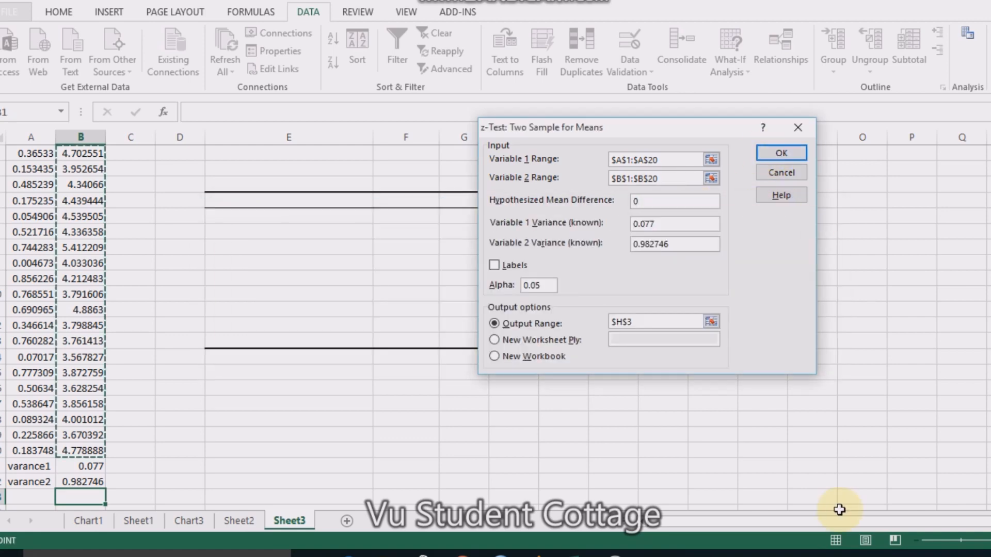
left_click(801, 154)
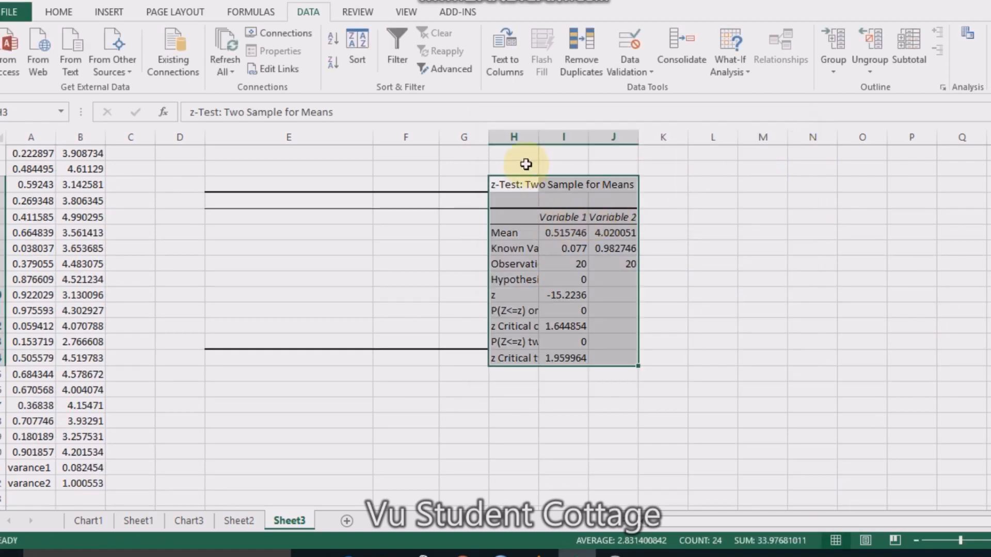
left_click_drag(539, 137, 705, 135)
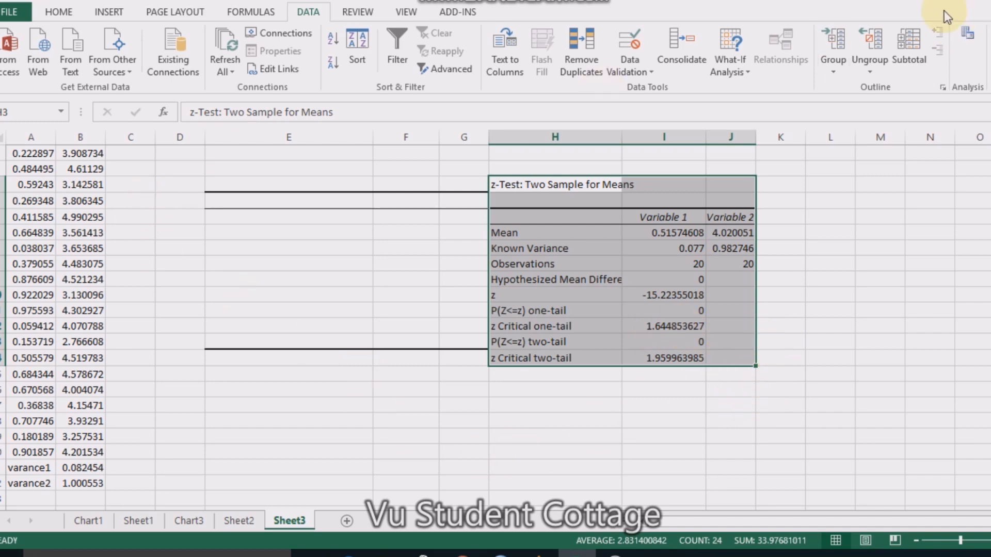
Start the F-Test Two-Sample for Variances analysis and set the Variable 1 range to $A$1:$A$20.
left_click(965, 36)
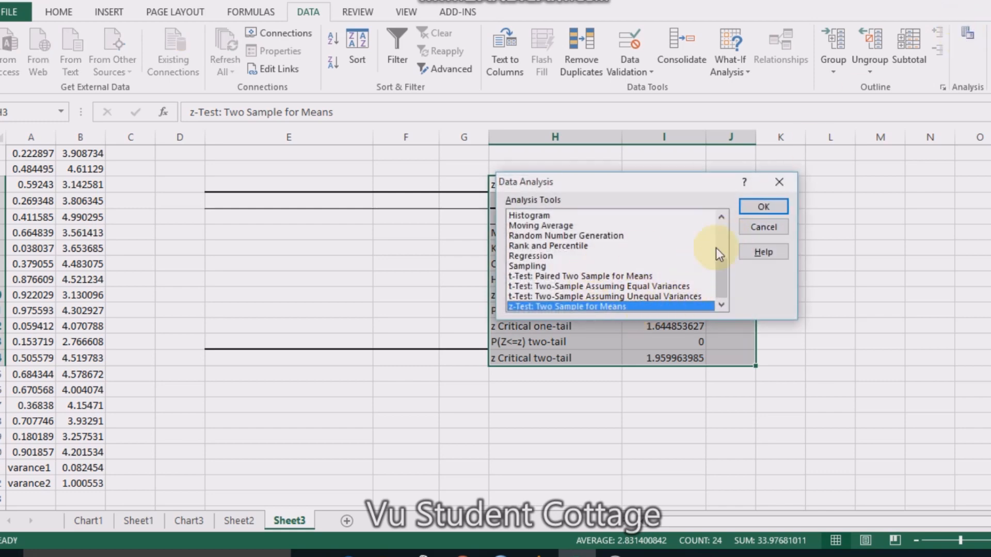
left_click(724, 222)
left_click(724, 222)
left_click(724, 222)
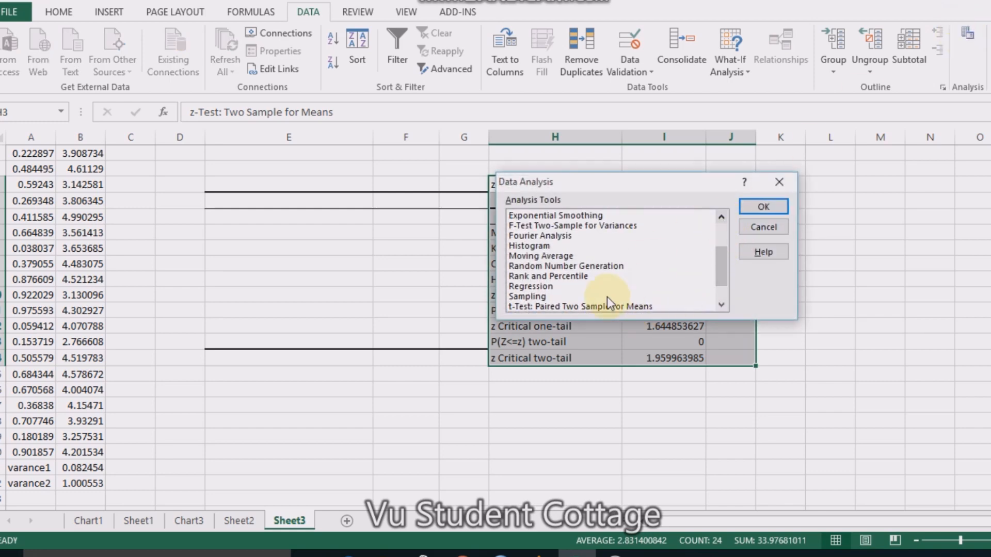
left_click(624, 226)
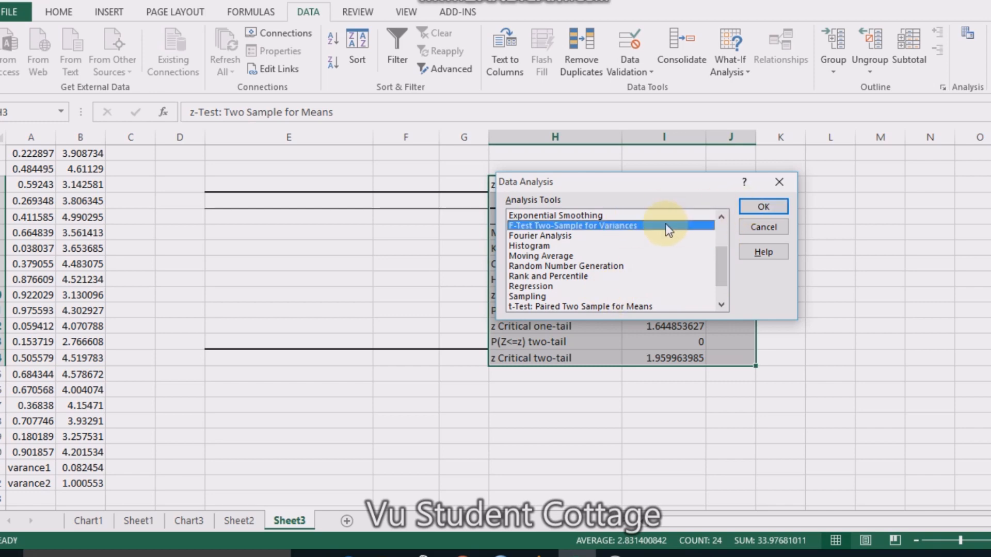
left_click(763, 206)
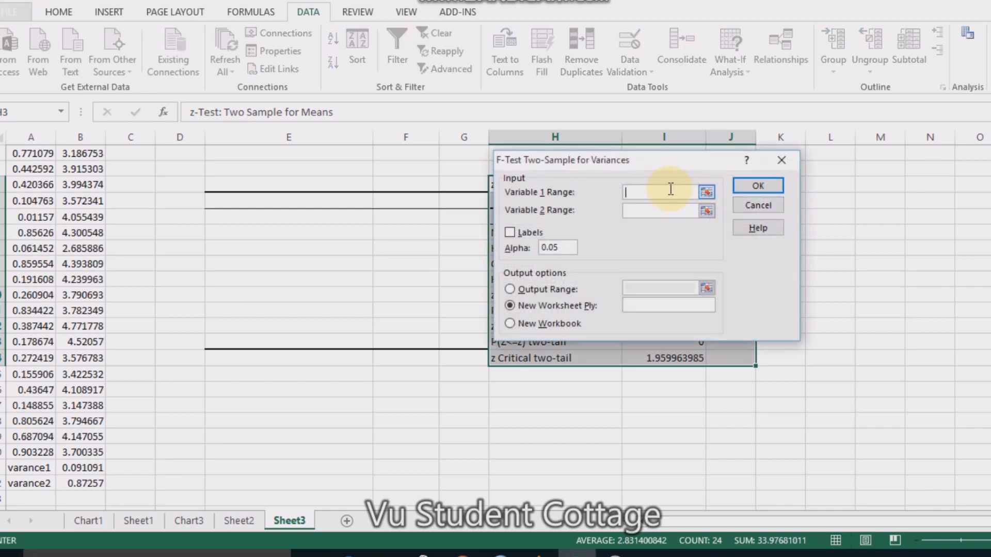
left_click(706, 192)
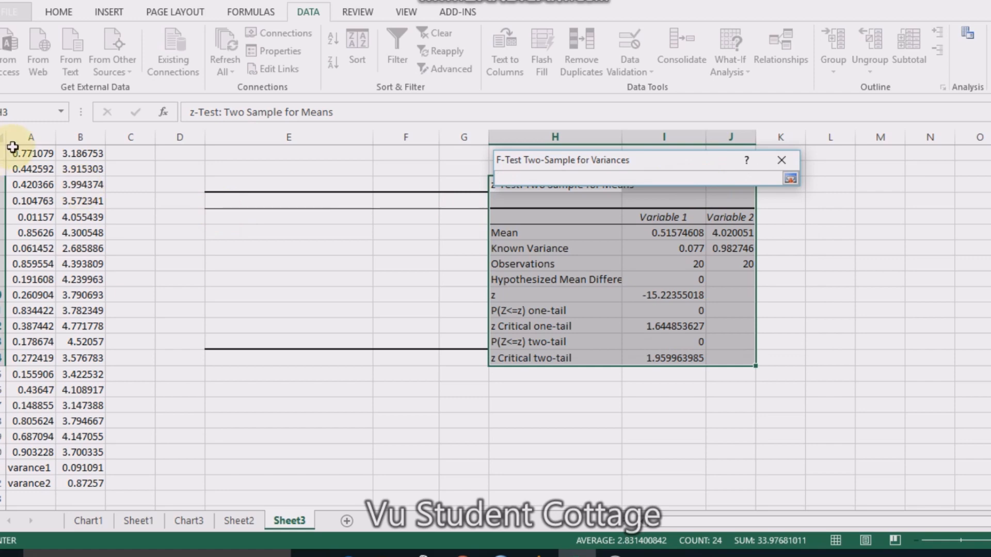
left_click_drag(13, 150, 31, 448)
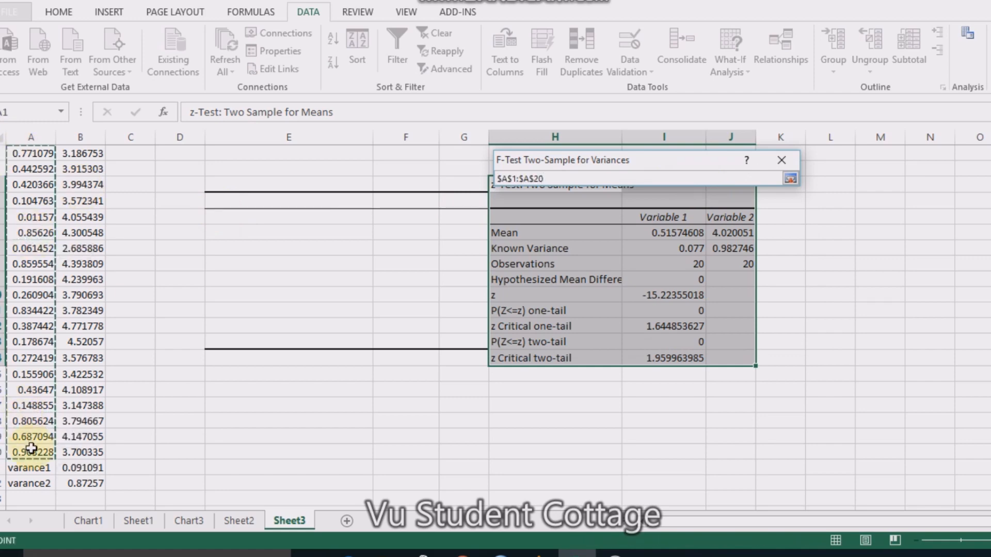
left_click(790, 178)
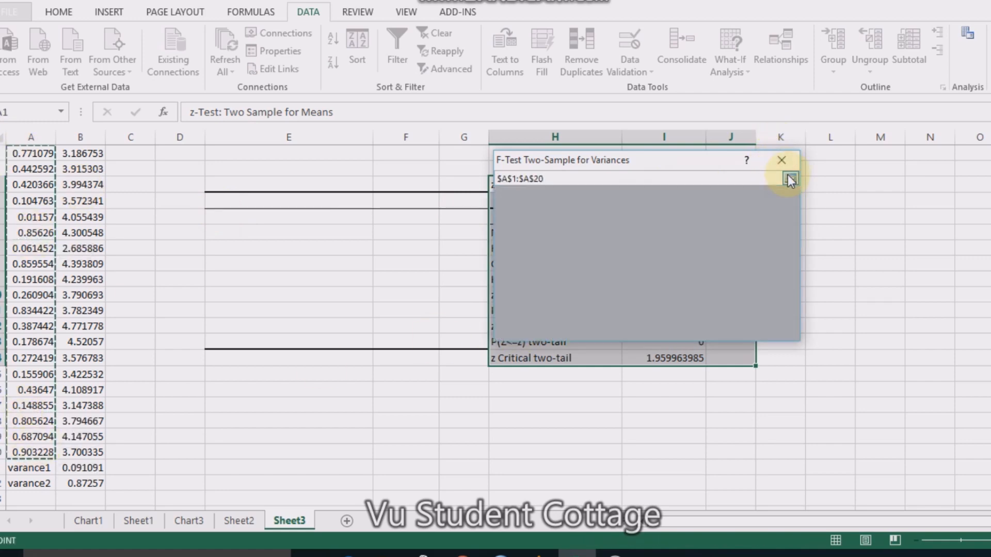
Set the F-test's Variable 2 range to $B$1:$B$20.
left_click(706, 213)
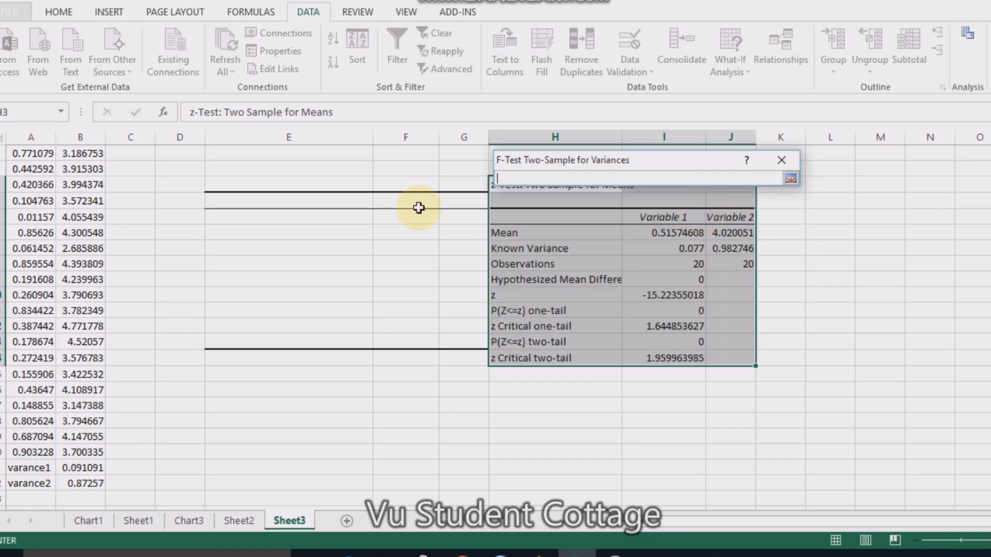
left_click(65, 154)
left_click_drag(66, 154, 89, 452)
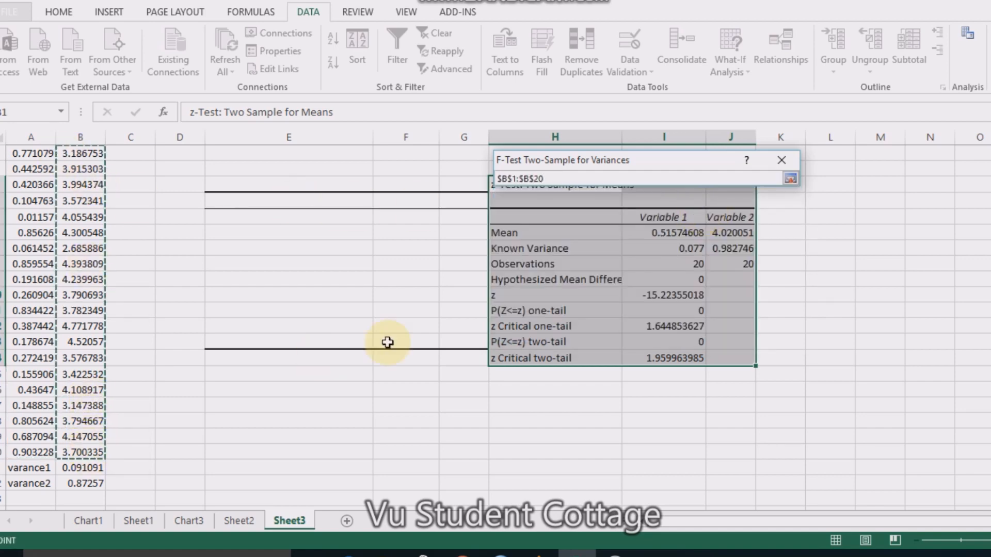
left_click(793, 179)
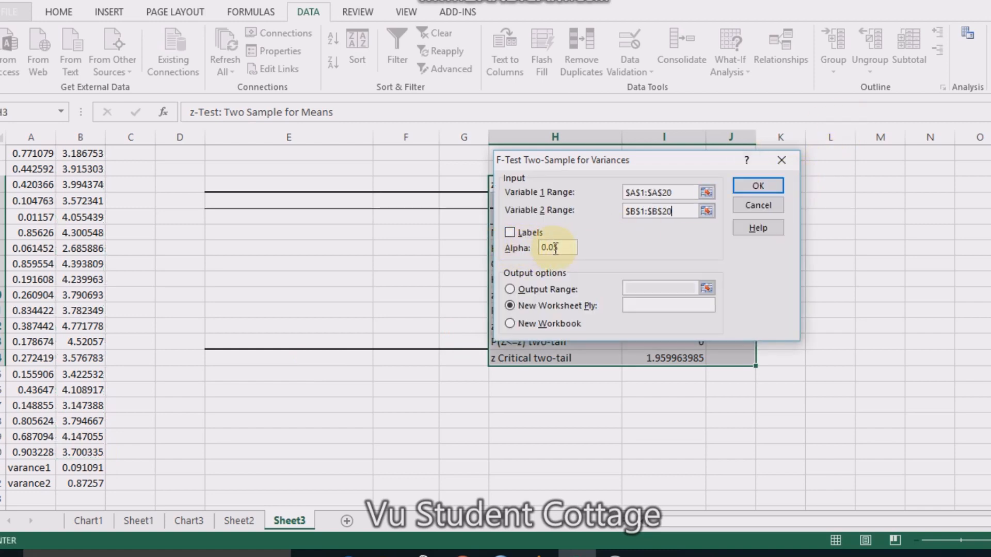
Set the F-test's output range to $E$4 and run the test.
left_click(509, 289)
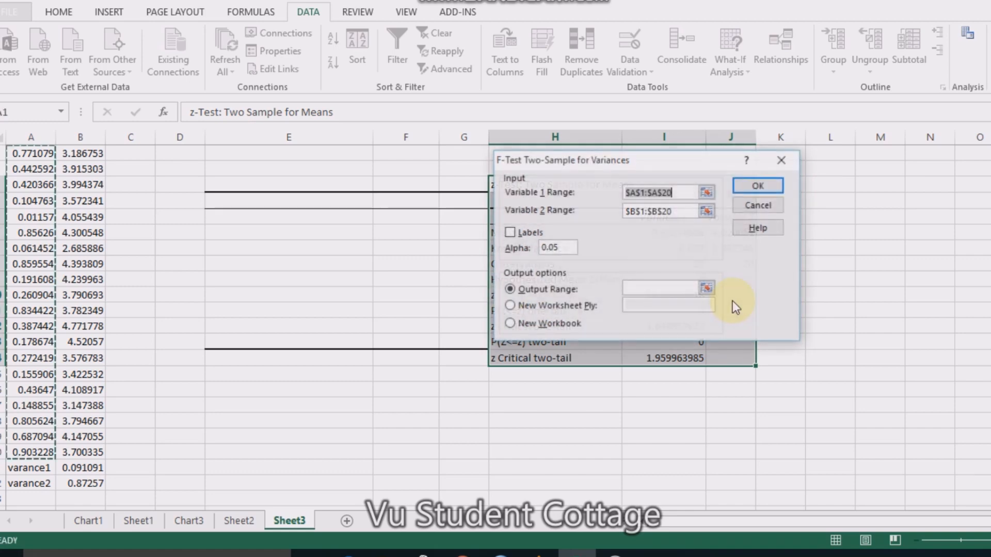
left_click(707, 287)
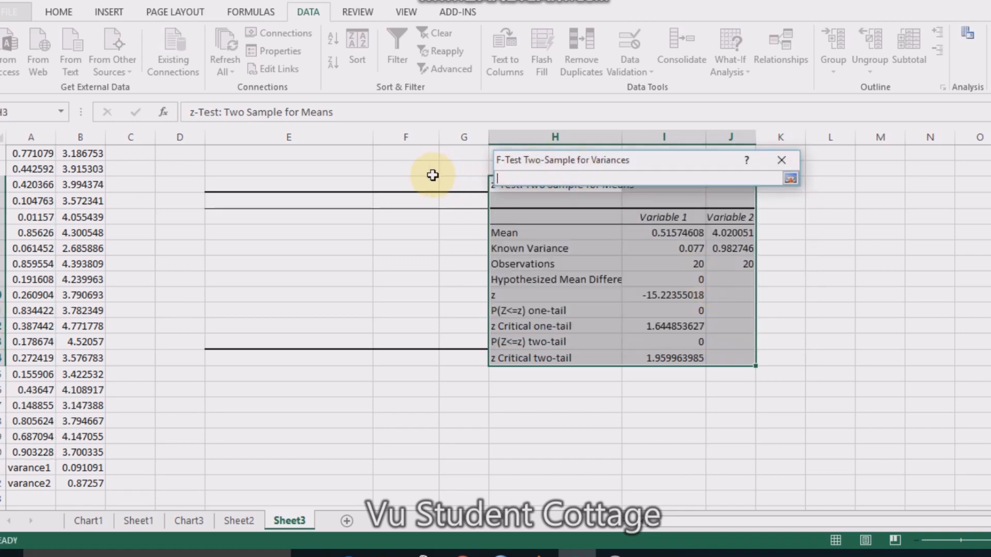
left_click(227, 199)
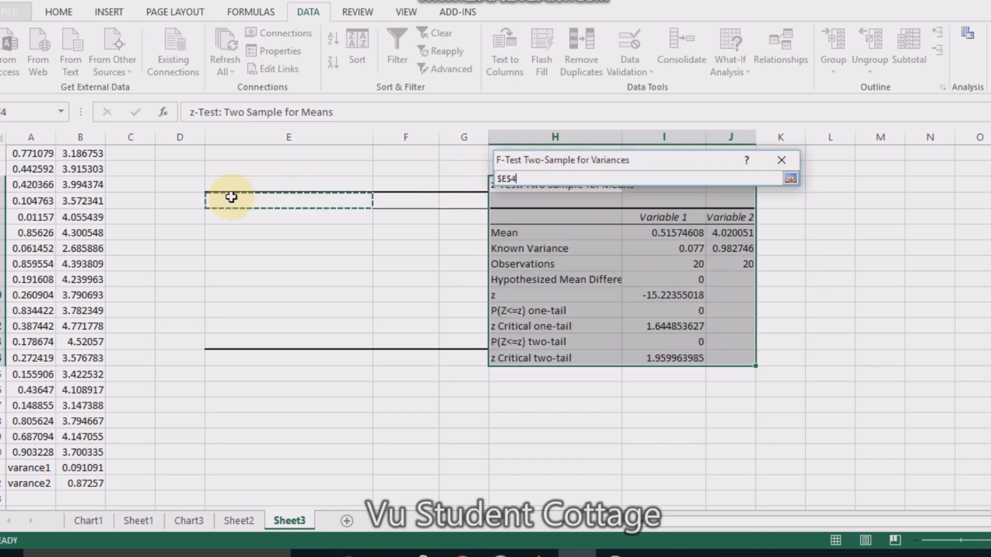
left_click(789, 178)
left_click(757, 185)
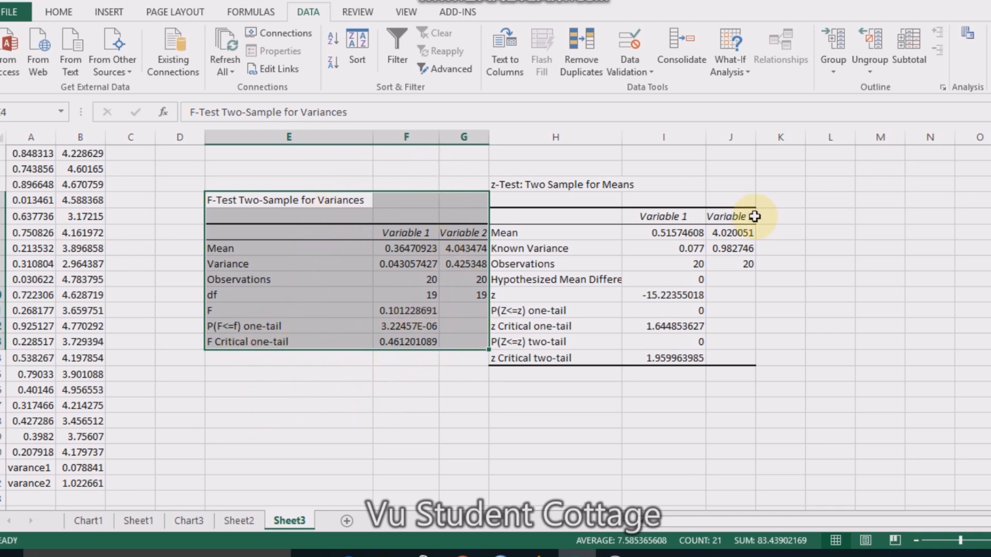
left_click(798, 190)
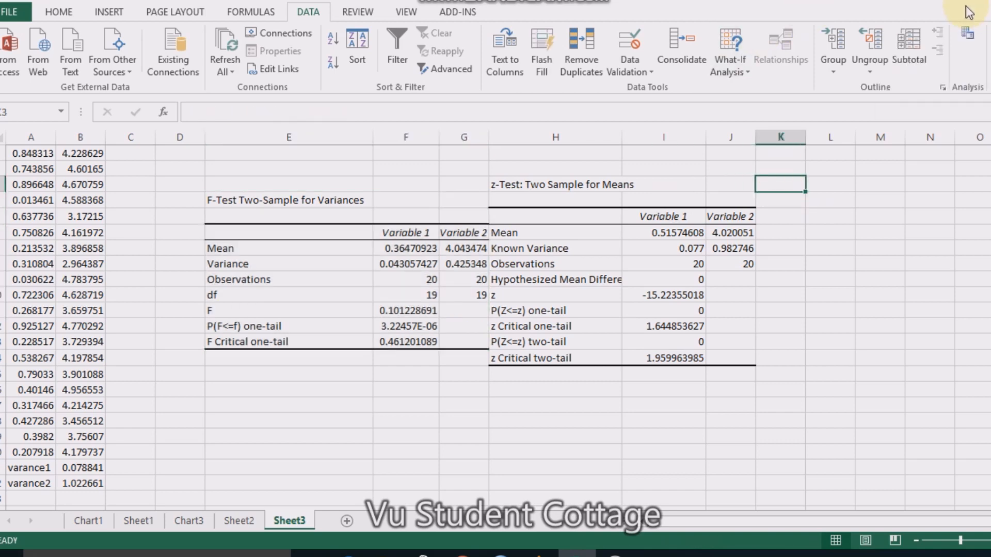
Start the t-Test: Two-Sample Assuming Unequal Variances analysis and set the Variable 1 range to $A$1:$A$20.
left_click(967, 34)
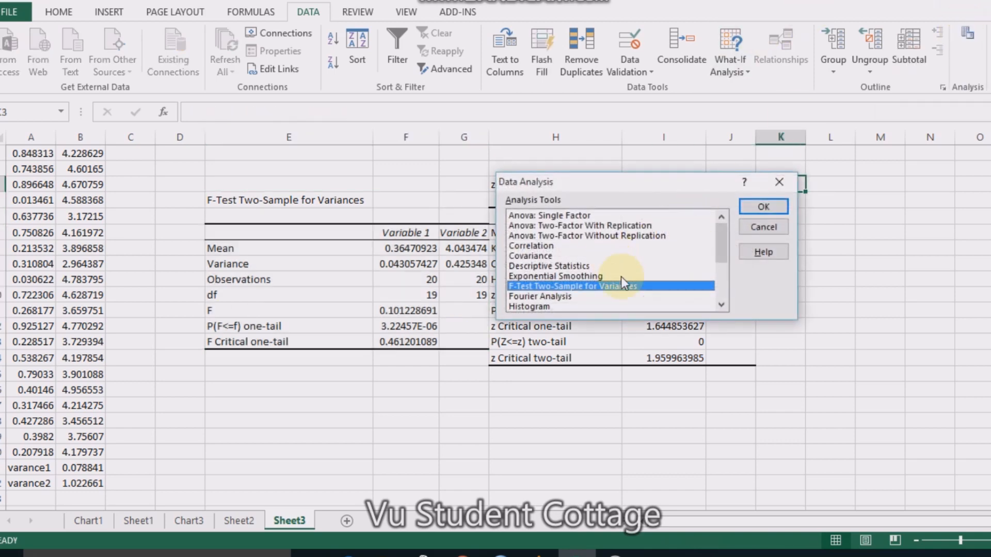
scroll(722, 299, "down", 3)
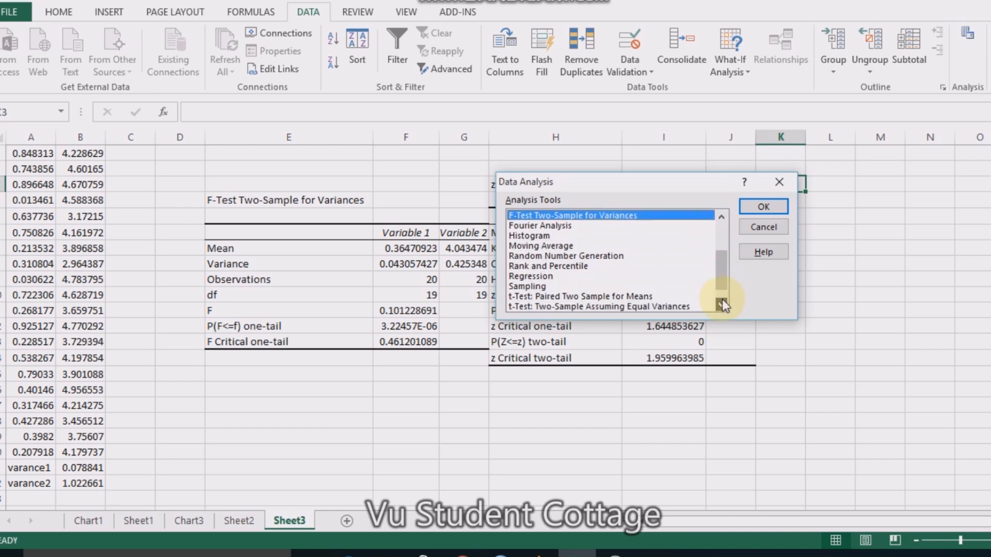
left_click(660, 297)
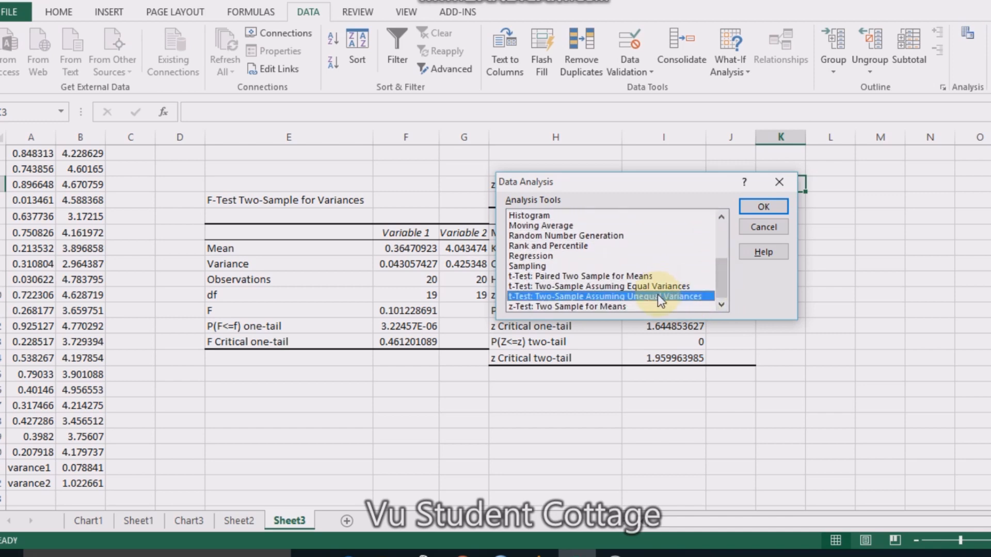
left_click(770, 206)
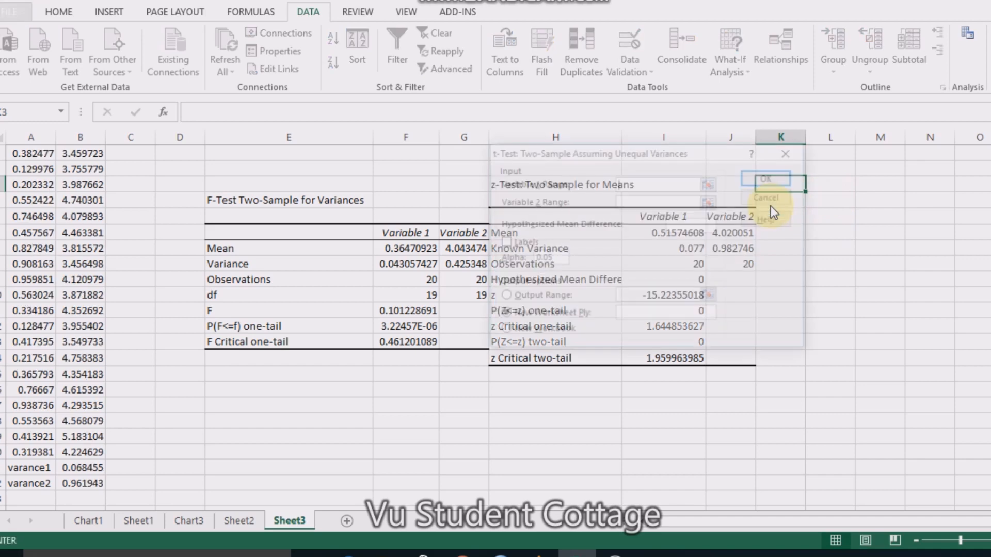
left_click(710, 184)
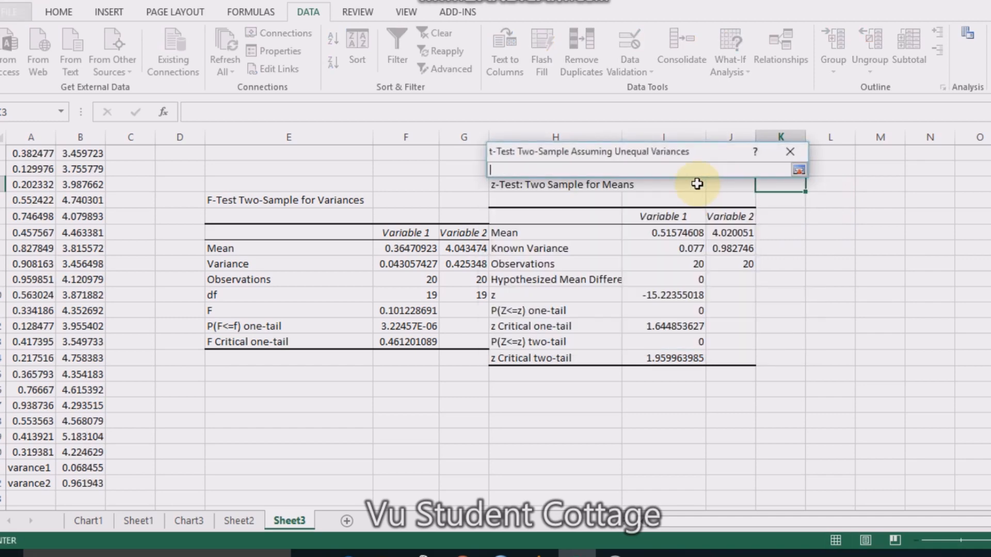
left_click(24, 155)
left_click_drag(25, 155, 39, 454)
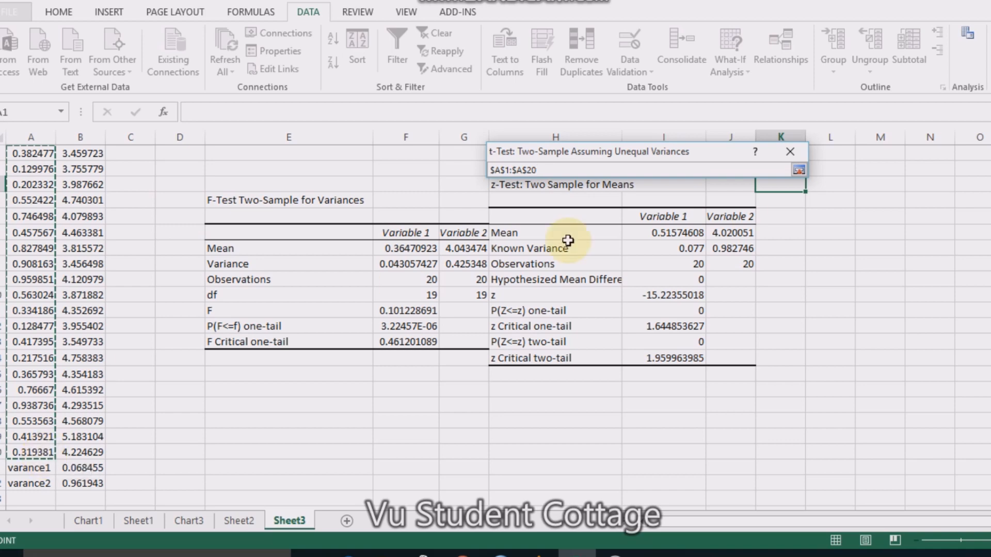
left_click(799, 169)
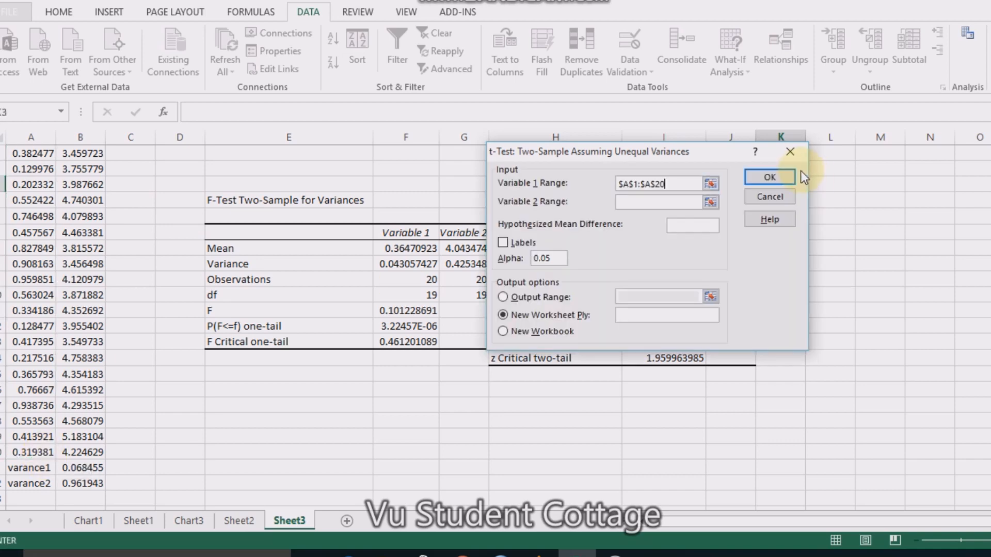
Set the t-test's Variable 2 range to $B$1:$B$20 and its hypothesized mean difference to 0.
left_click(710, 202)
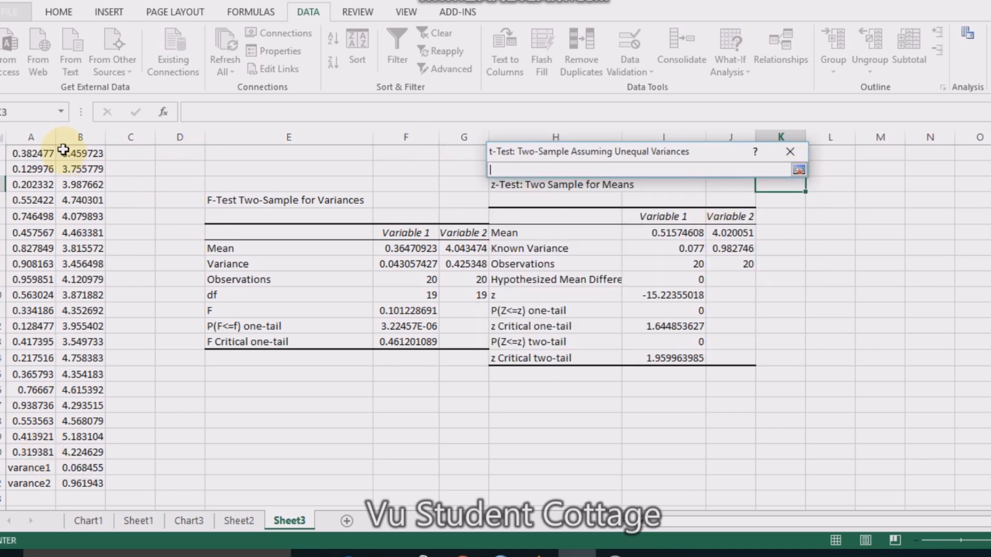
left_click_drag(74, 155, 82, 452)
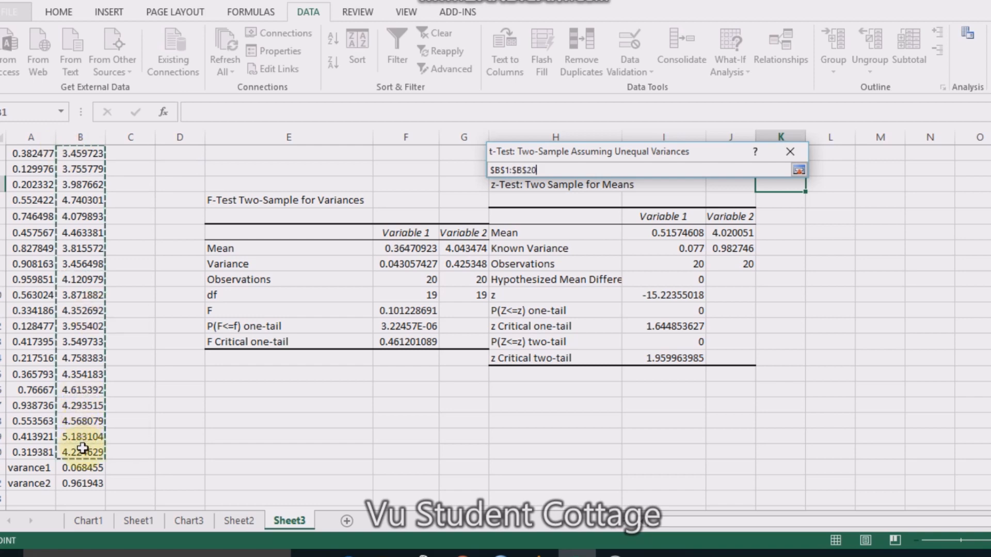
left_click(799, 169)
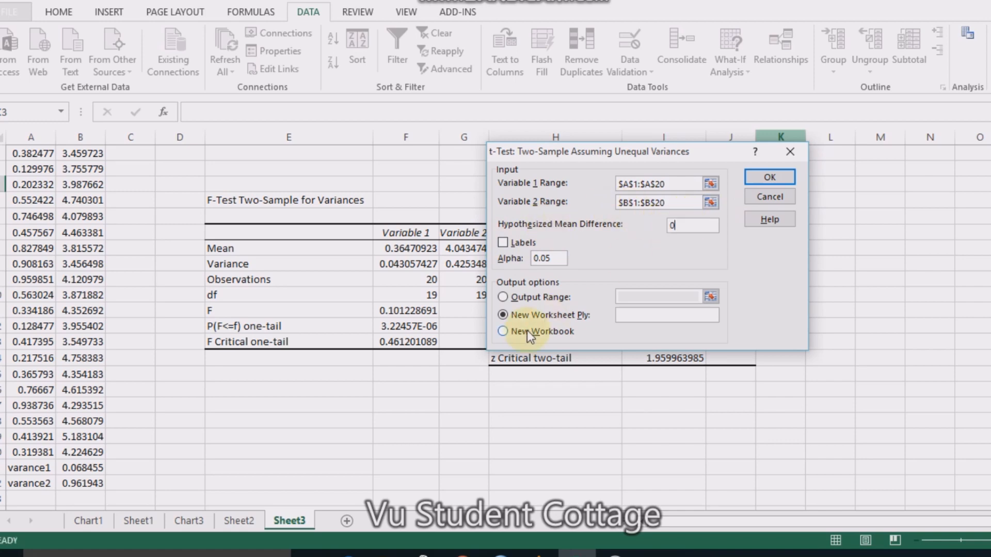
Run the t-test with its output range at $L$3 and widen column L to fit the row labels.
left_click(503, 297)
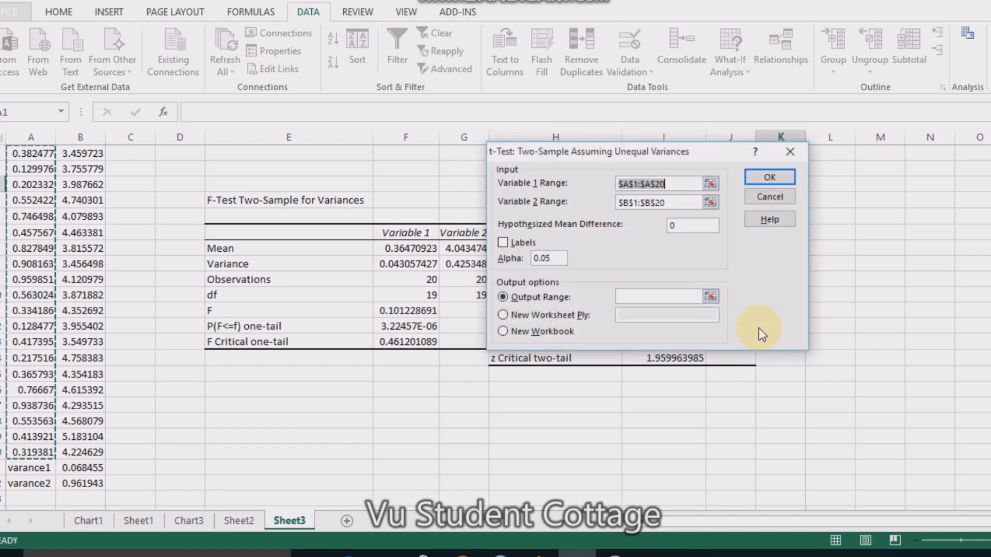
left_click(710, 297)
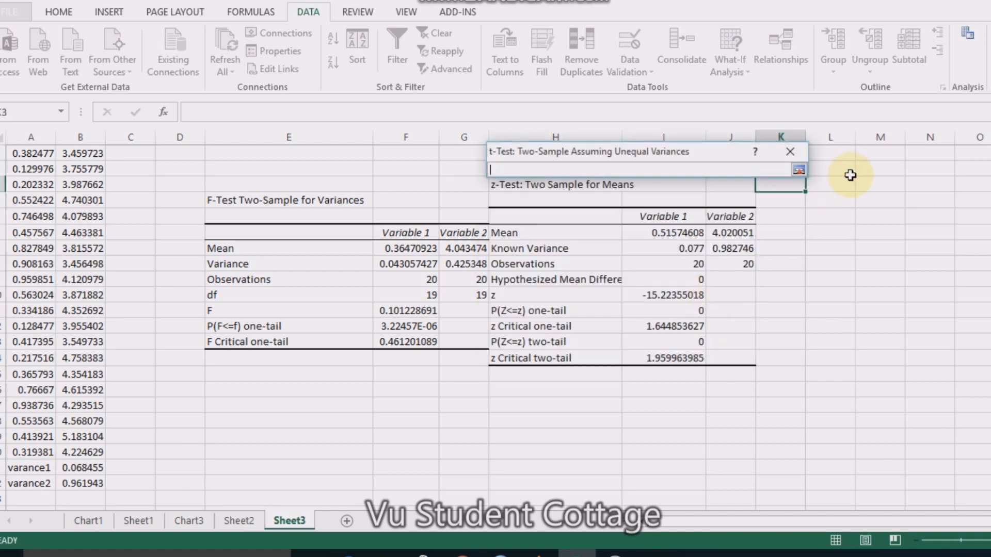
left_click(827, 185)
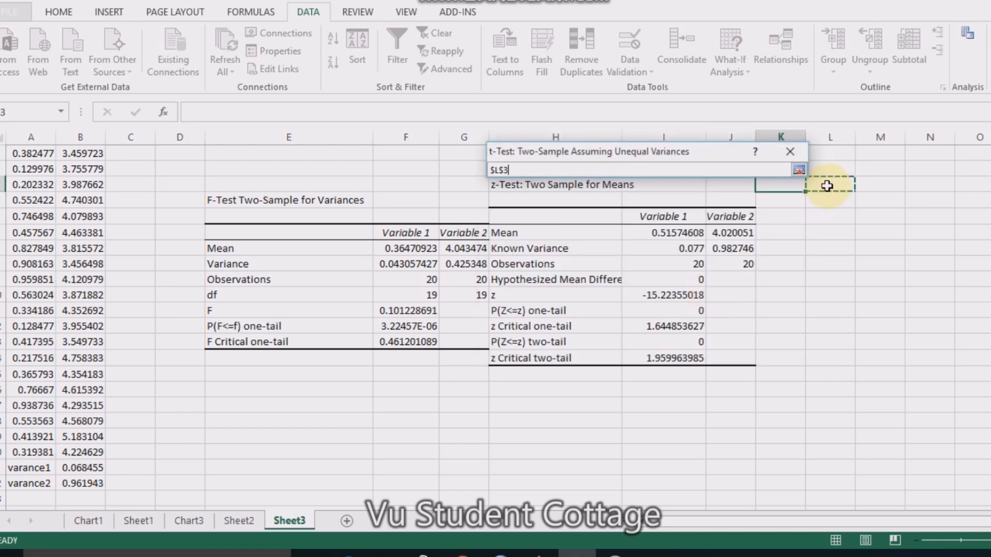
left_click(799, 170)
left_click(771, 176)
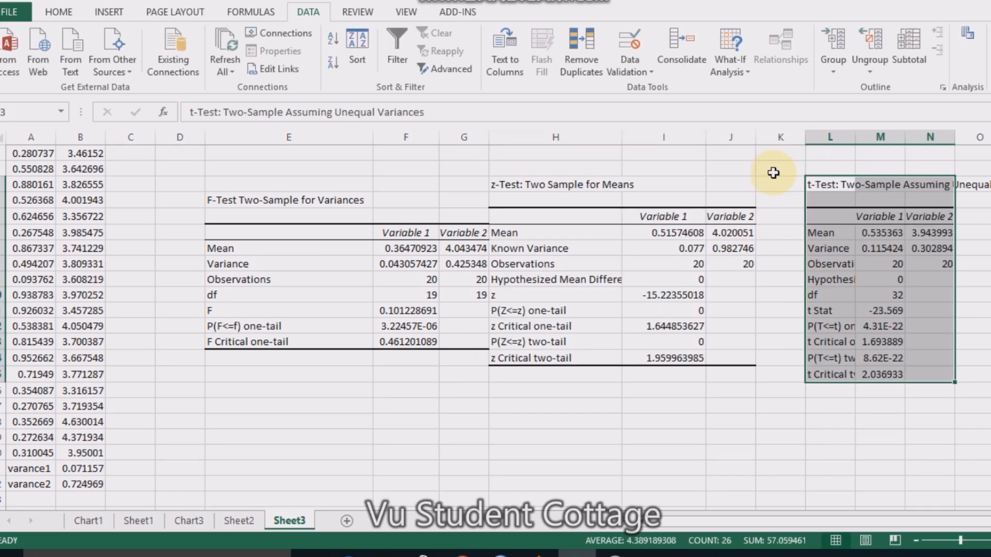
scroll(721, 103, "right", 3)
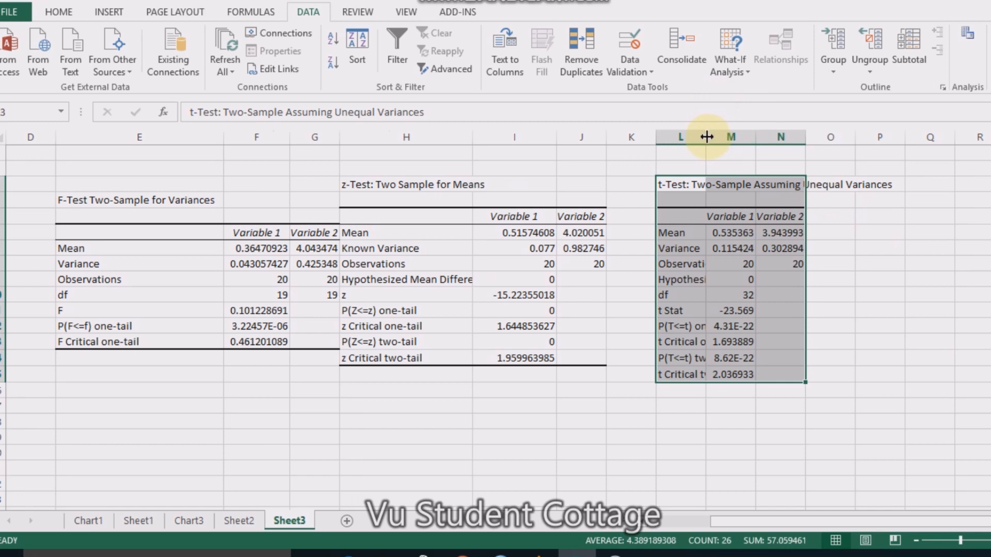
left_click_drag(706, 134, 828, 135)
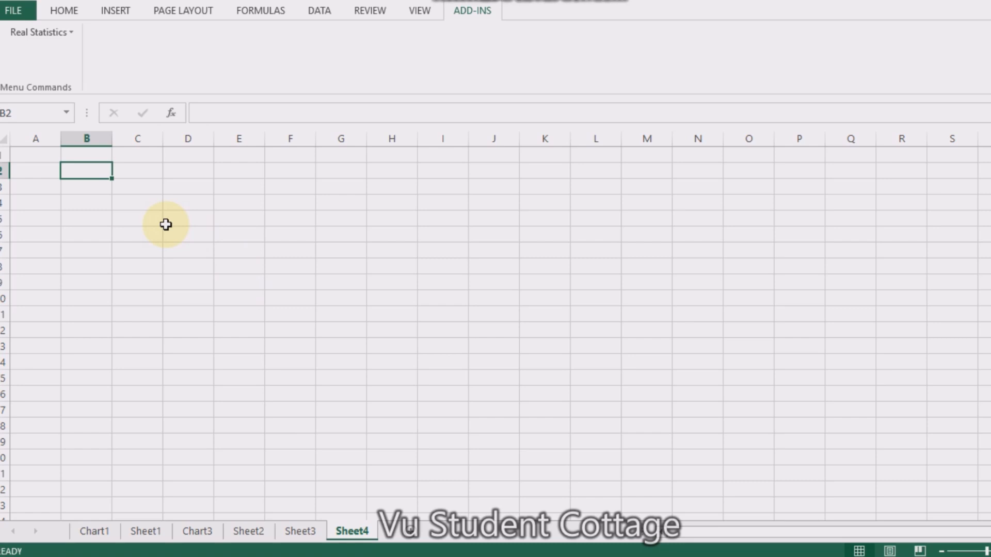
Enter a two-by-two matrix in B2:C3 of Sheet4, with 1 and 3 in the first row and 7 and 5 in the second.
type("1")
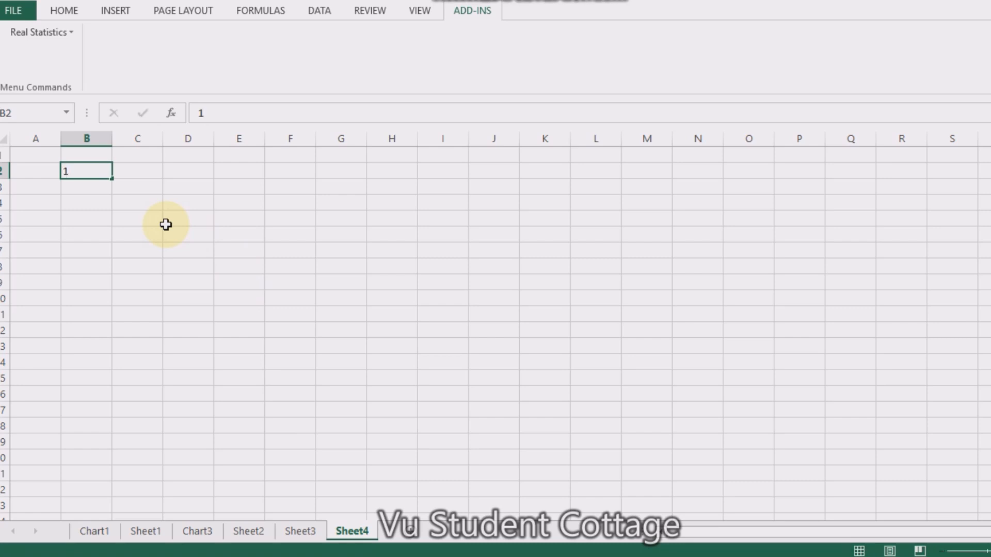
key("Tab")
type("3")
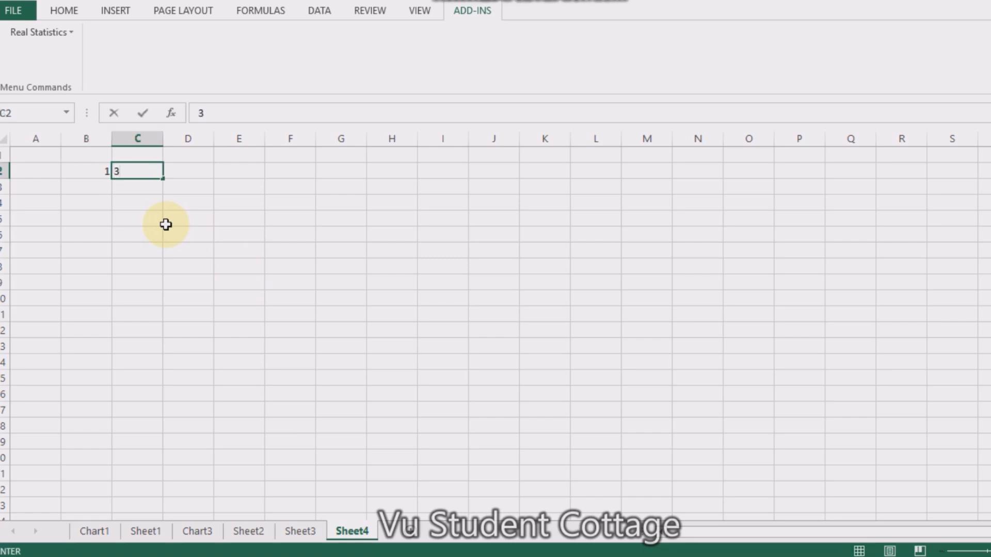
left_click(103, 187)
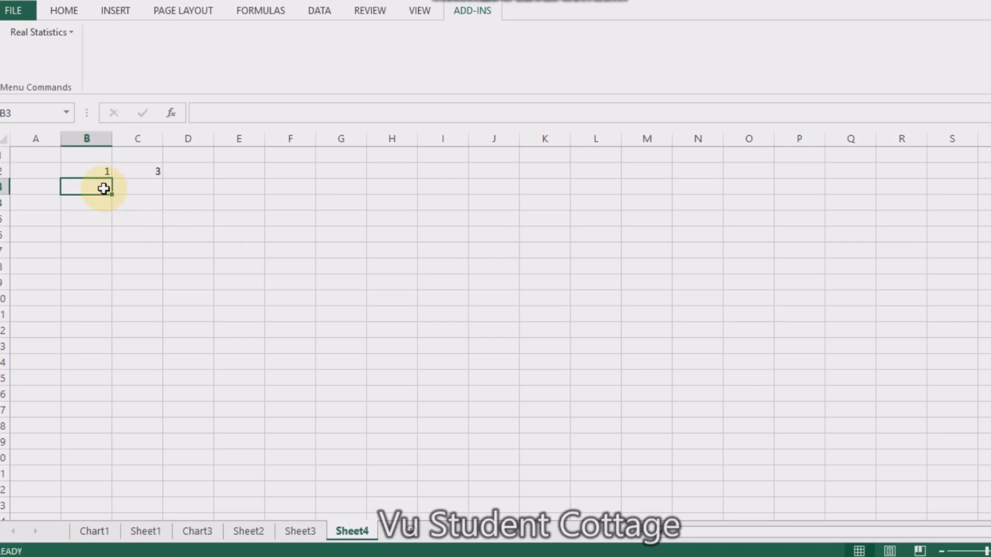
double_click(104, 188)
type("7")
left_click(134, 188)
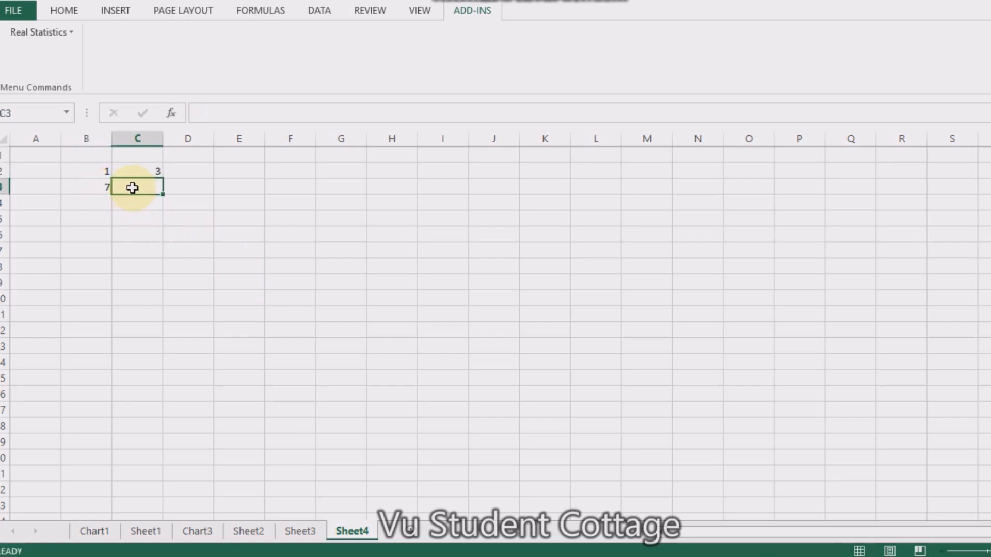
type("5")
Try to open the Real Statistics data analysis tools.
left_click(71, 33)
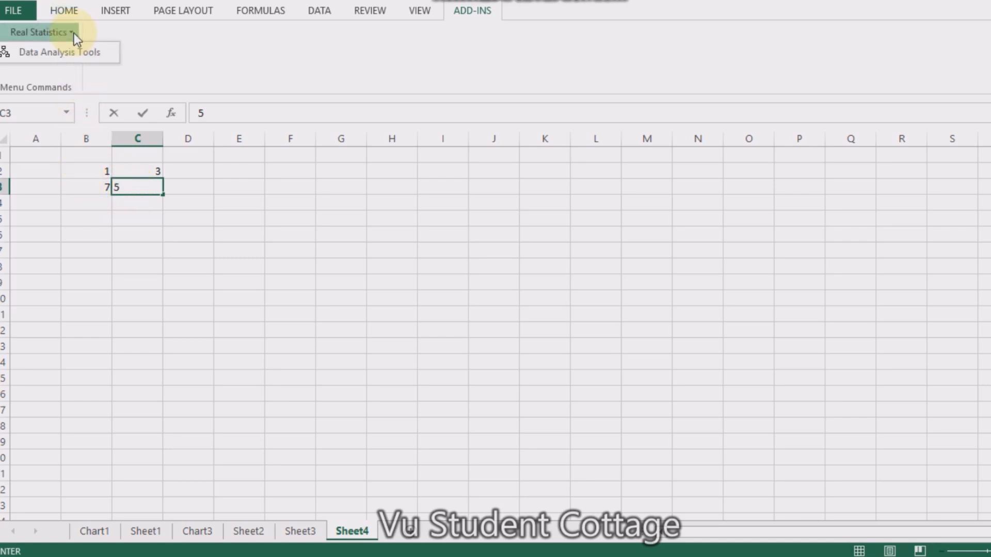
left_click(68, 53)
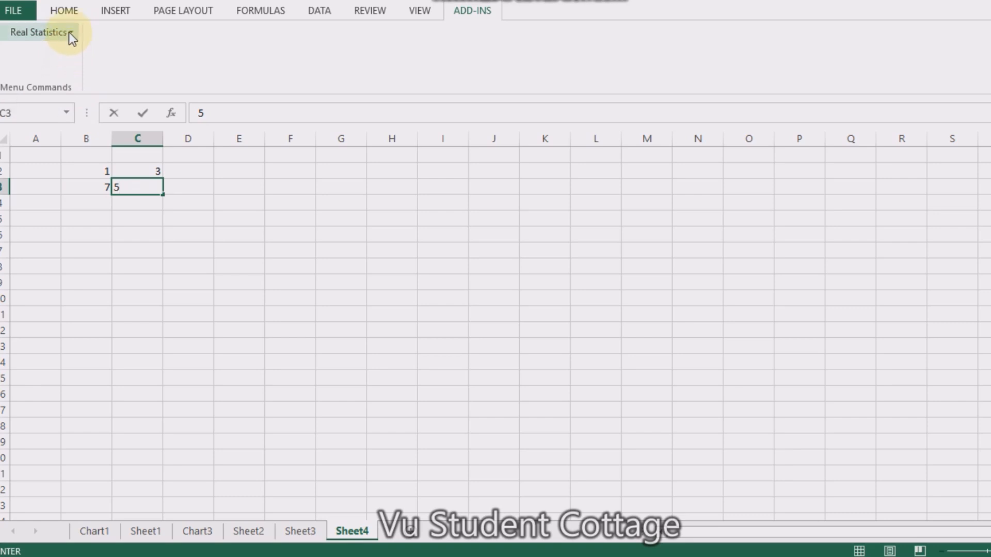
left_click(69, 32)
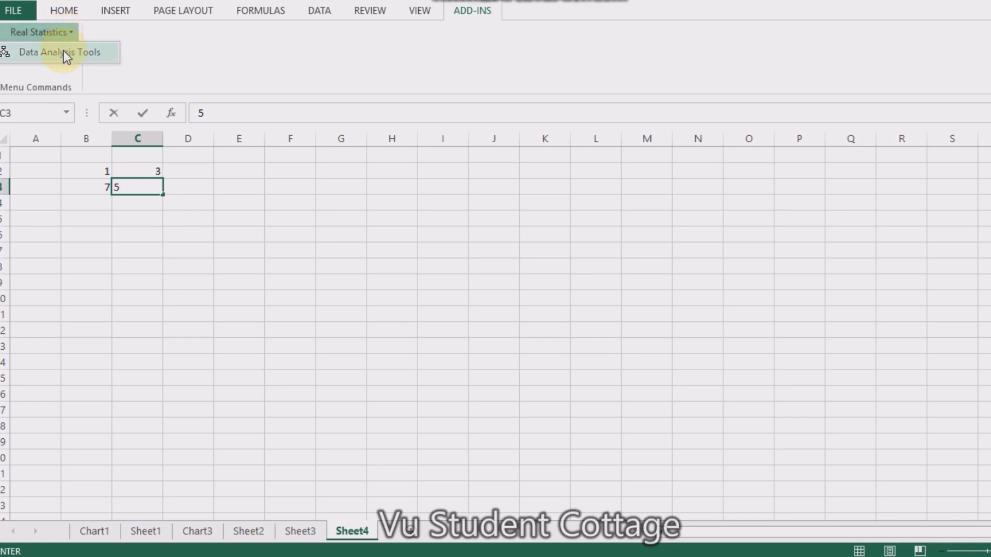
left_click(63, 50)
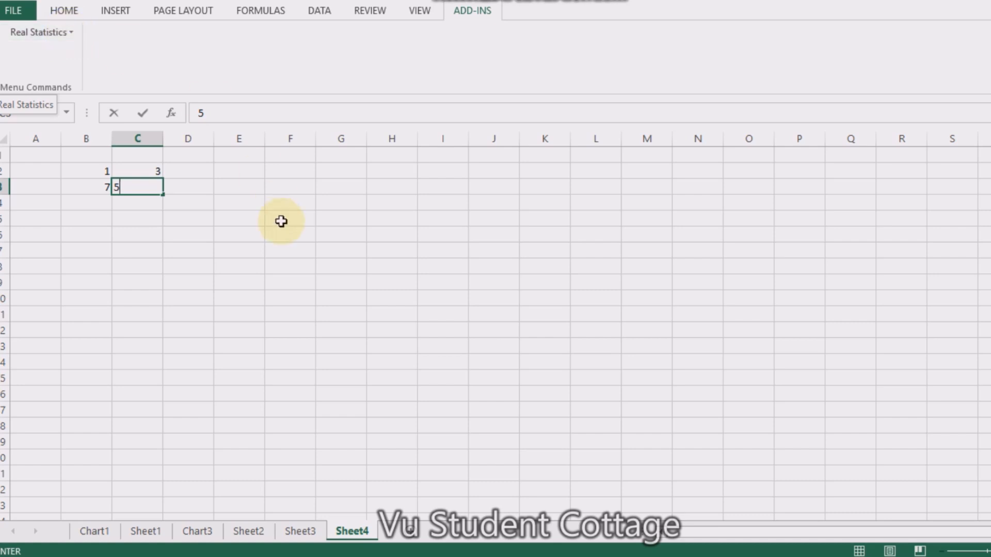
Finish the entry in C3 and start the Real Statistics Matrix Operations tool.
left_click(392, 260)
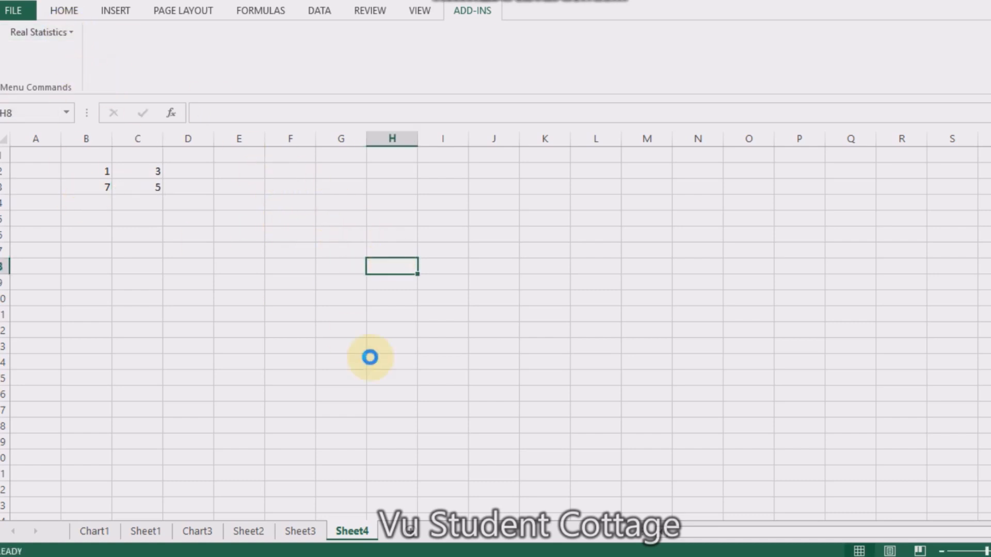
key("ctrl+m")
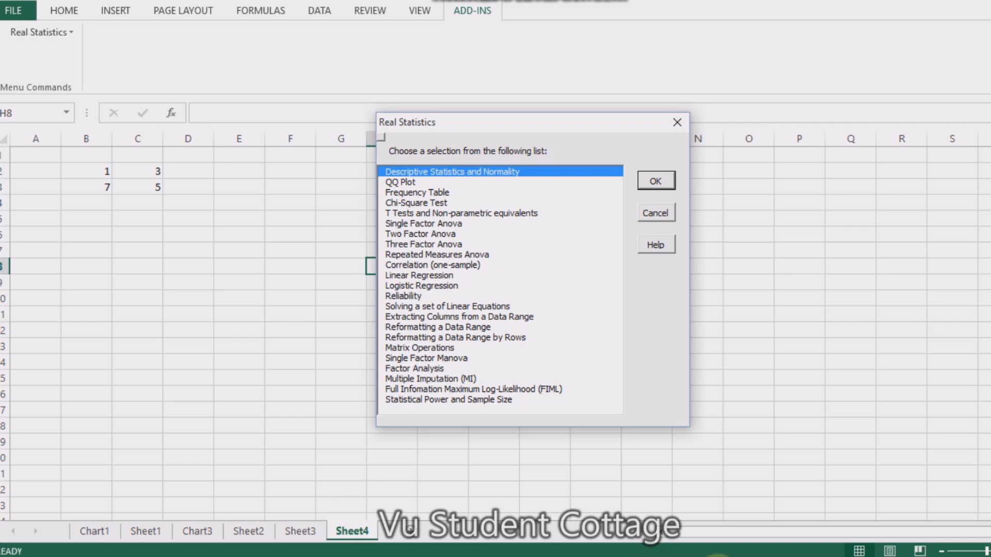
left_click(434, 347)
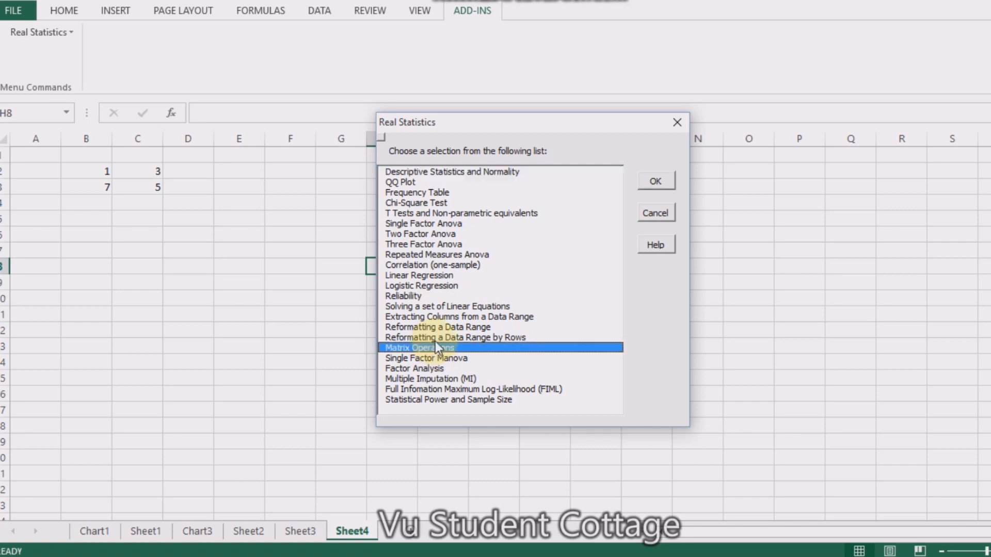
left_click(655, 180)
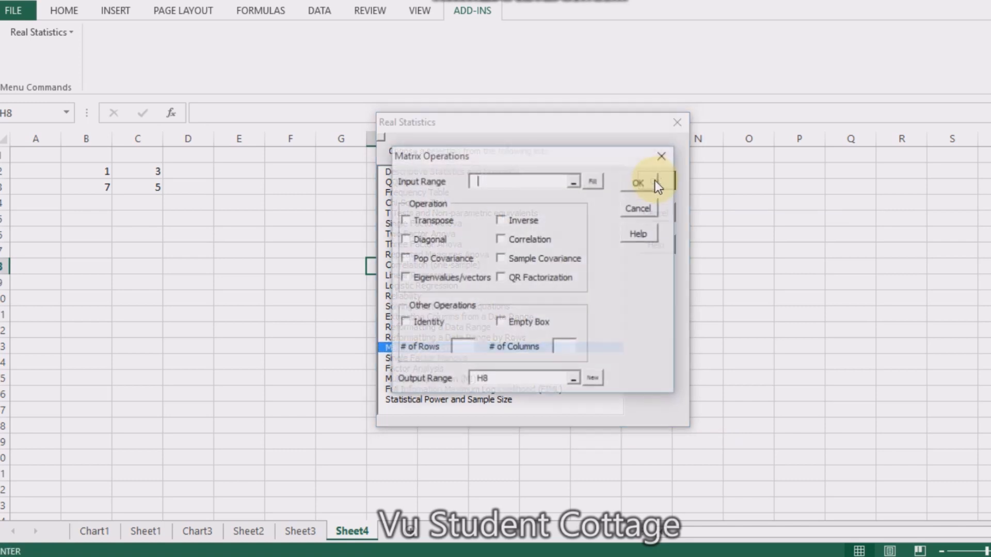
Set the Matrix Operations input range to Sheet4!$B$2:$C$3.
left_click(736, 203)
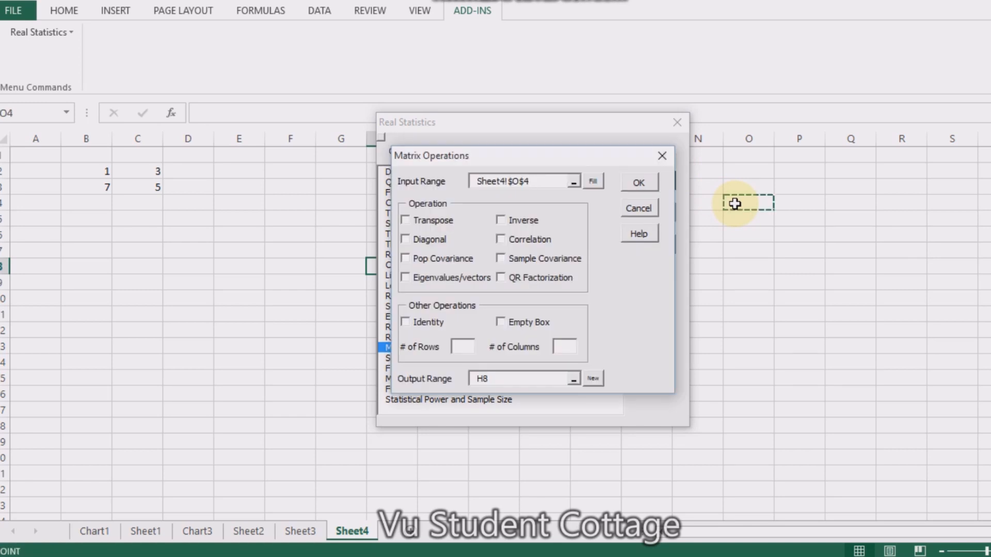
left_click(574, 182)
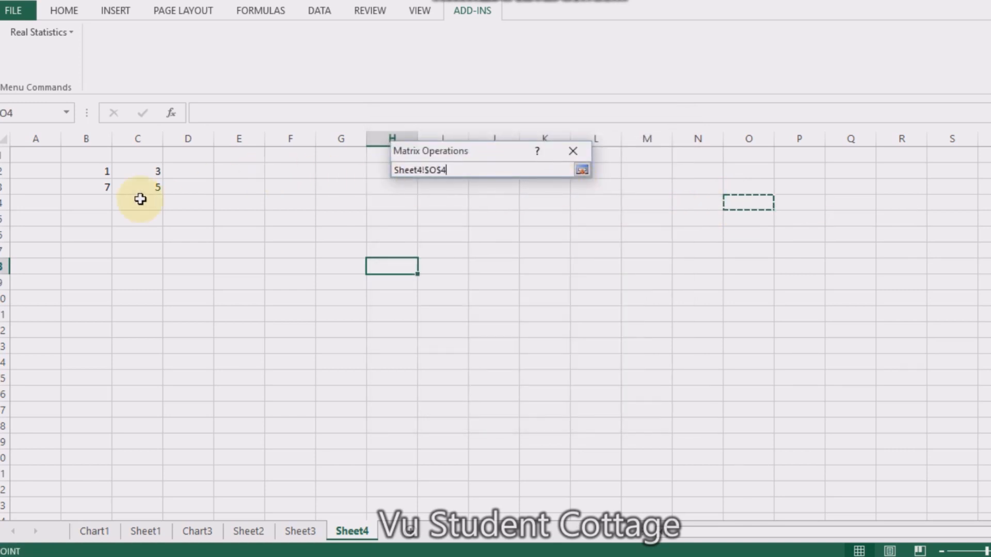
left_click_drag(71, 171, 155, 192)
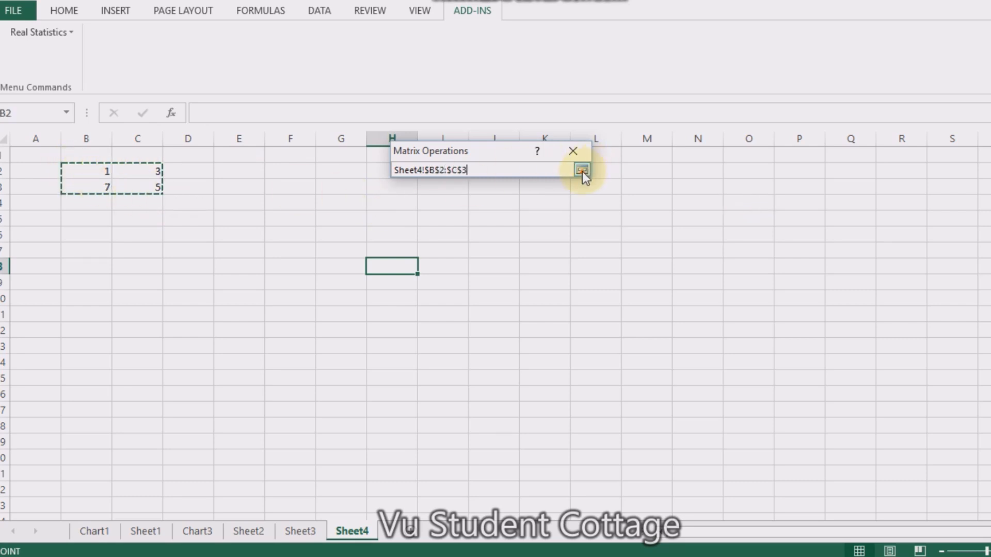
left_click(581, 170)
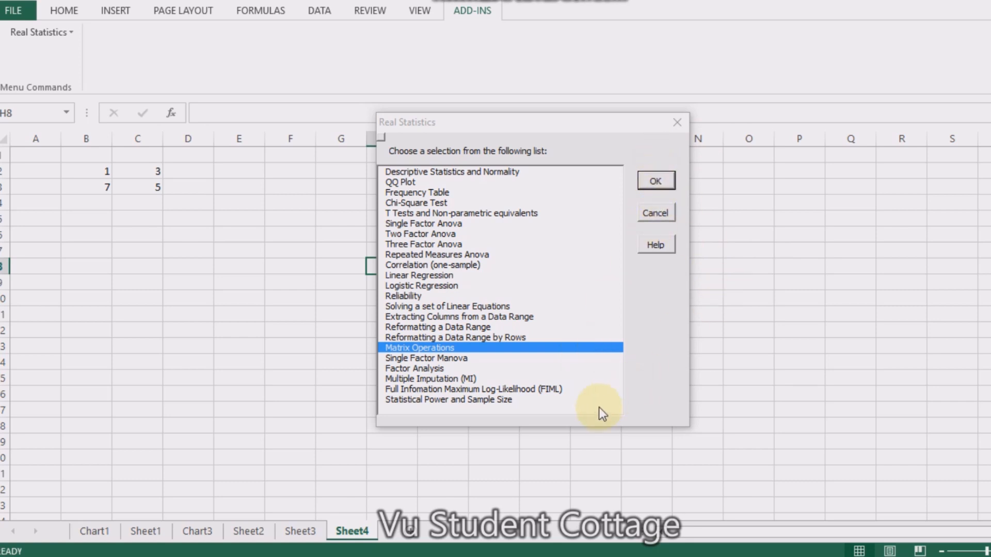
Reopen Matrix Operations and select the Transpose, Inverse, Diagonal and Correlation operations for the matrix.
key("Return")
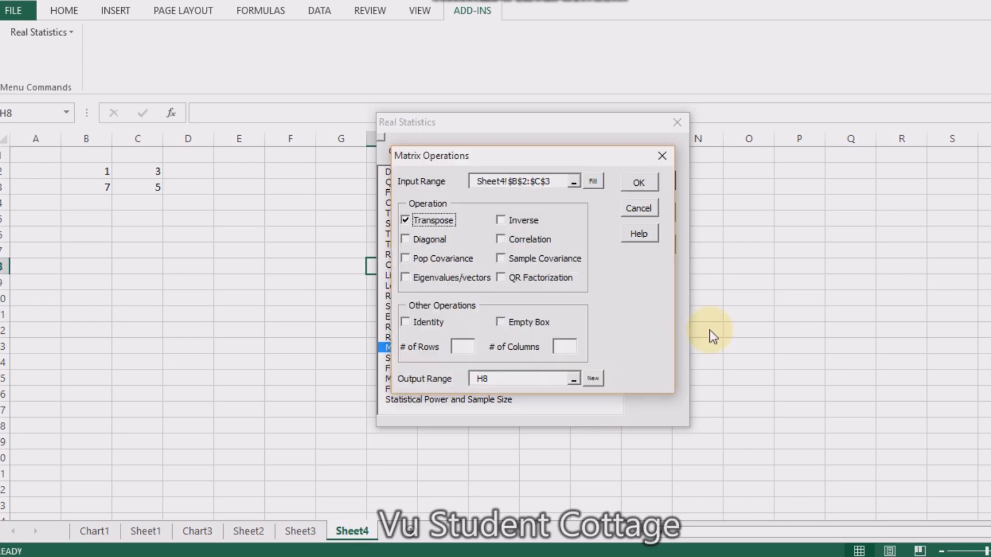
left_click(500, 220)
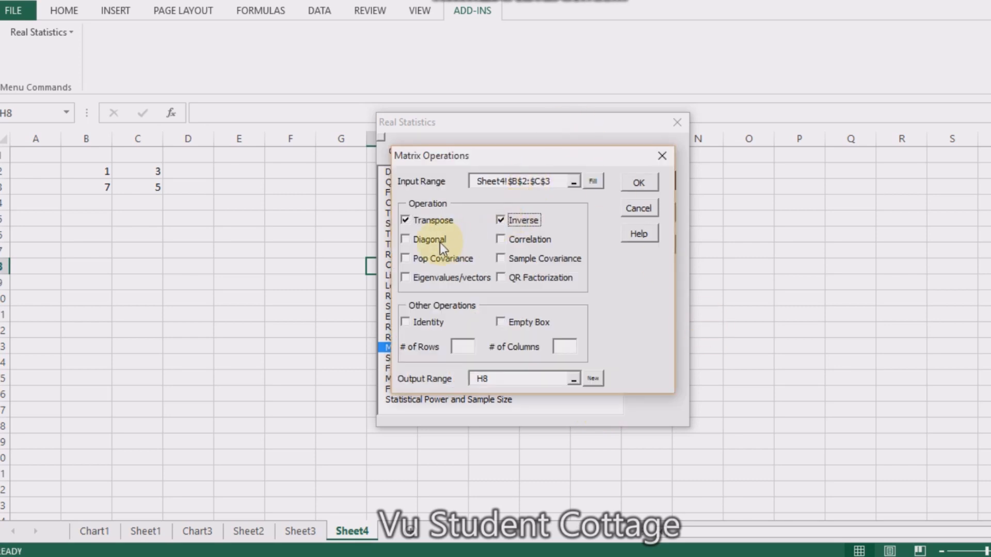
left_click(405, 239)
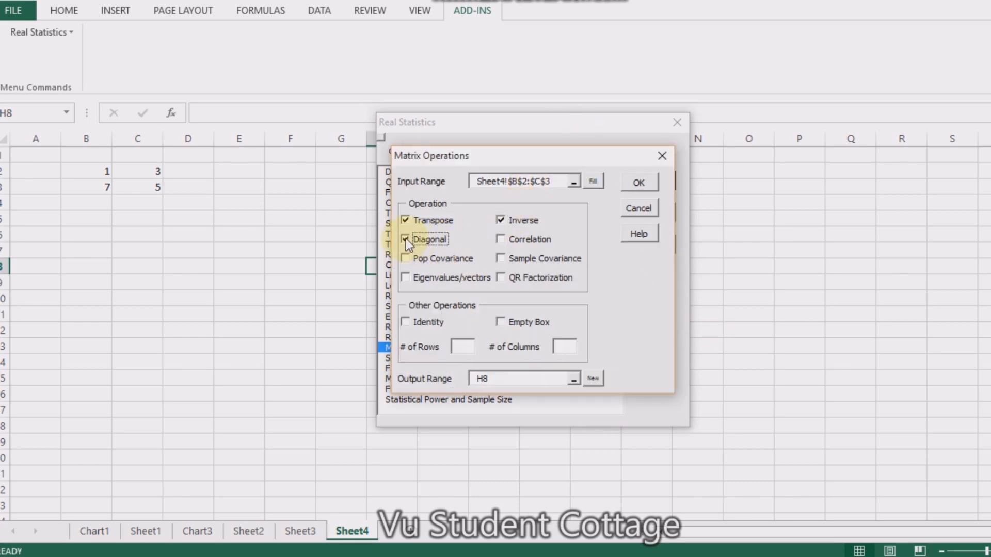
left_click(500, 238)
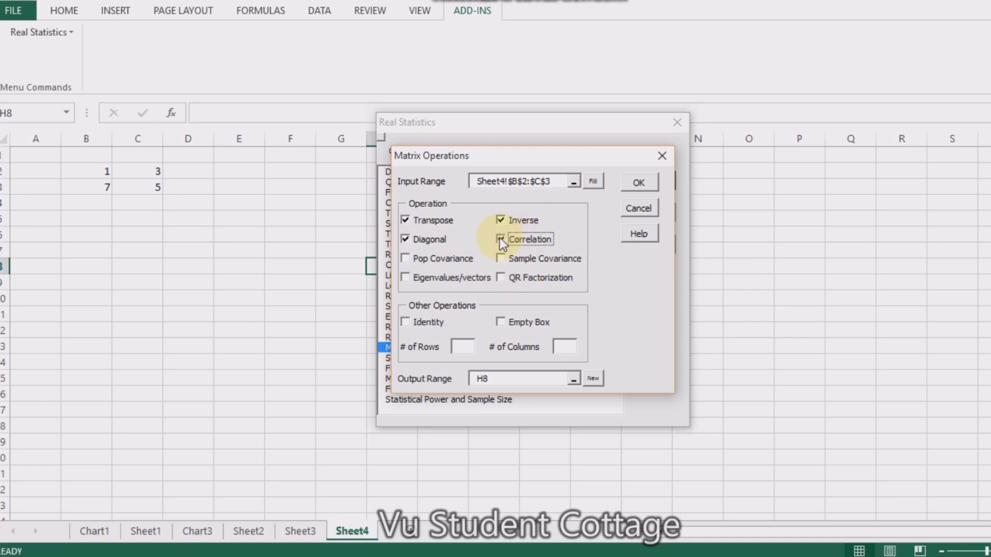
Include an Identity matrix with 2 rows and 2 columns in the matrix operations.
left_click(406, 323)
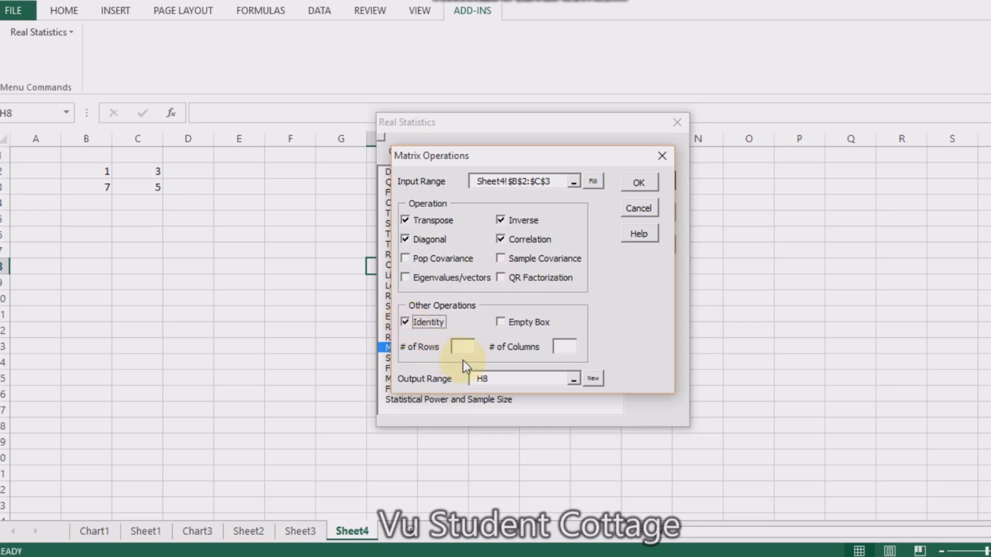
left_click(462, 347)
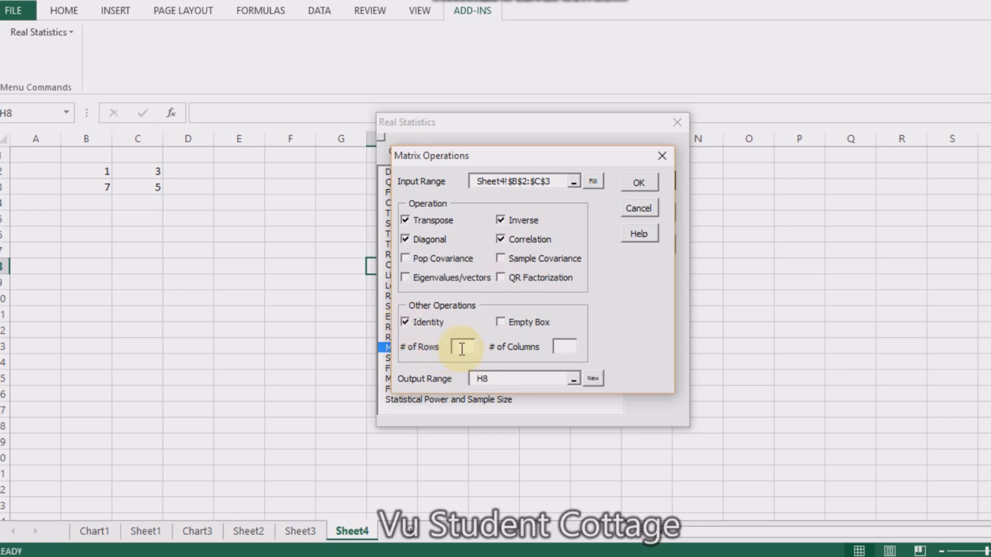
type("22")
Run the matrix operations with the output range at Sheet4!$F$2 and close the Real Statistics tool.
left_click(571, 380)
left_click(284, 173)
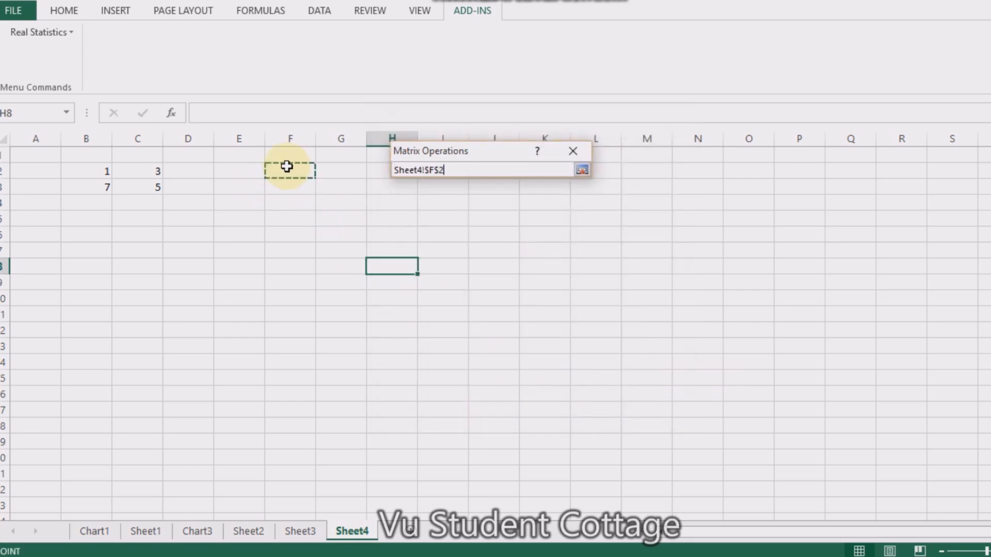
left_click(582, 171)
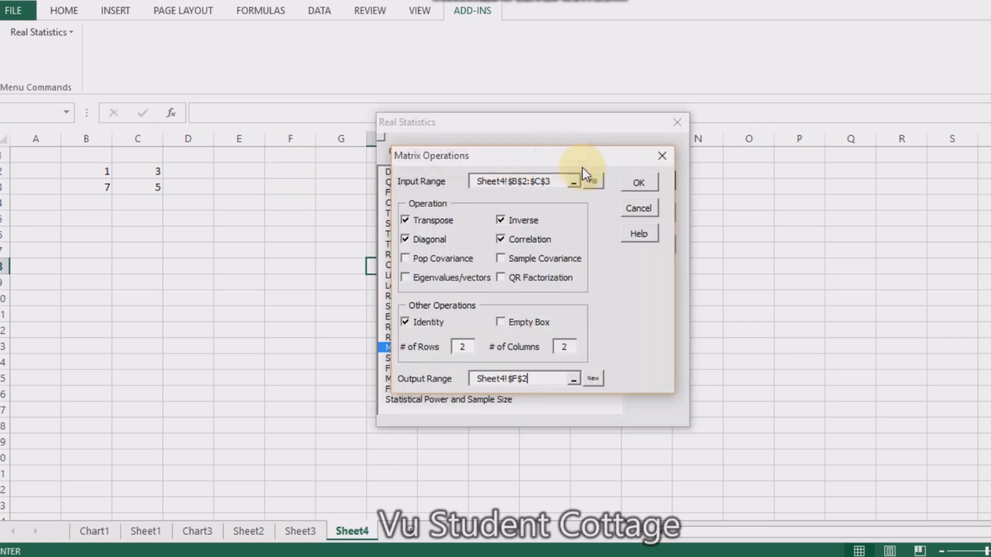
left_click(636, 182)
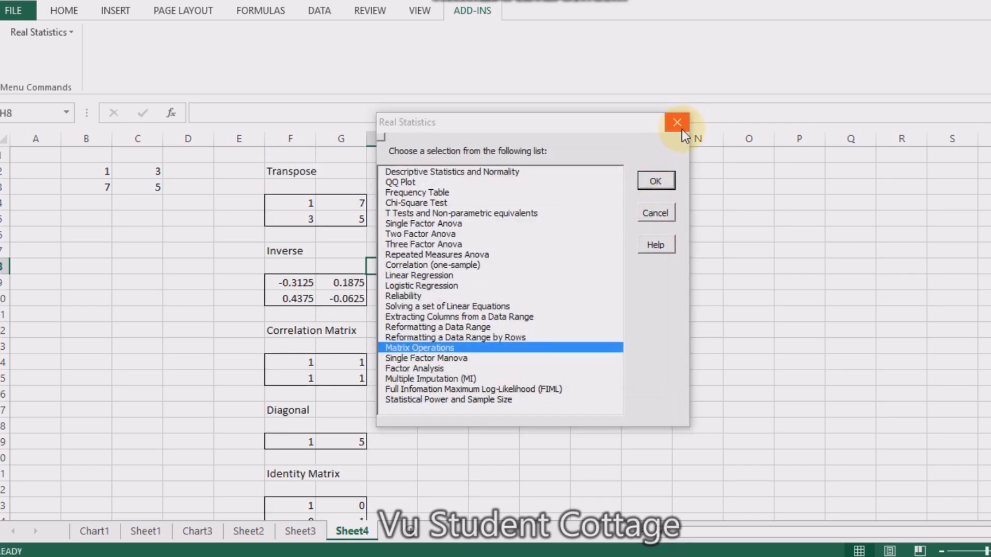
left_click(678, 123)
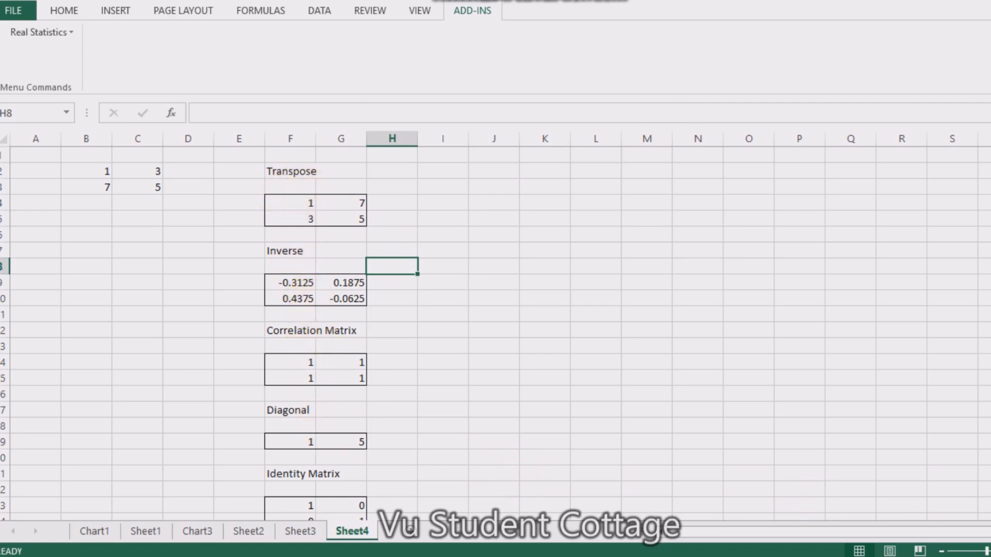
scroll(496, 336, "down", 2)
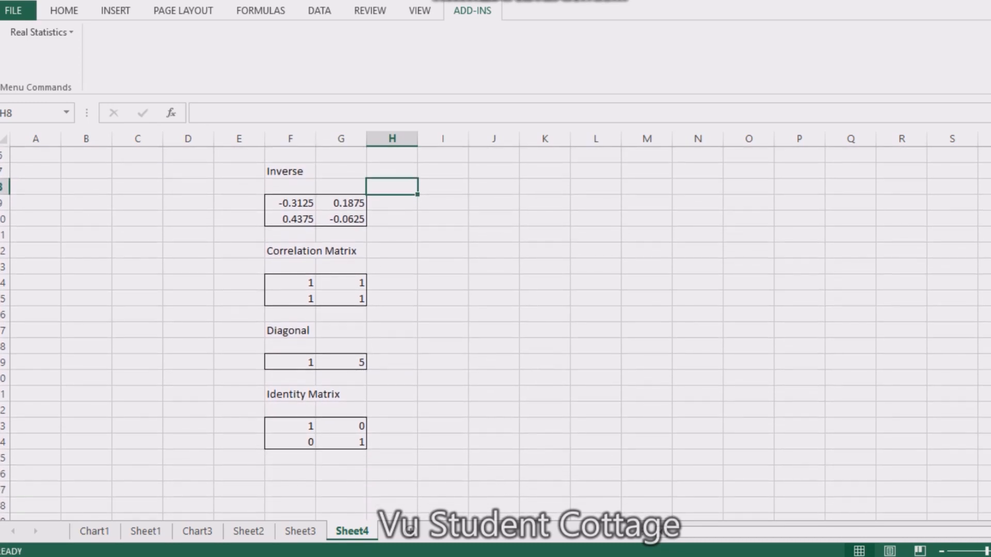
scroll(496, 335, "up", 2)
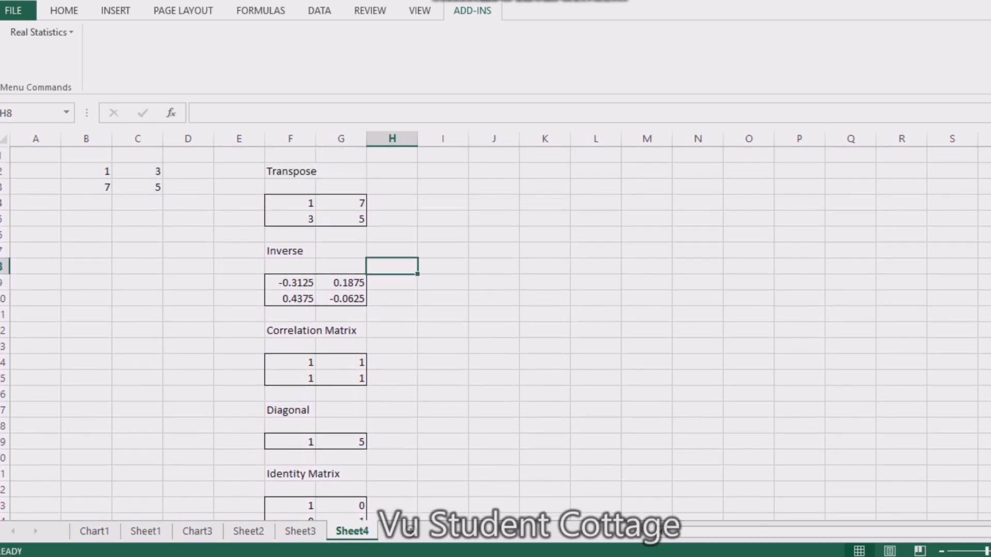